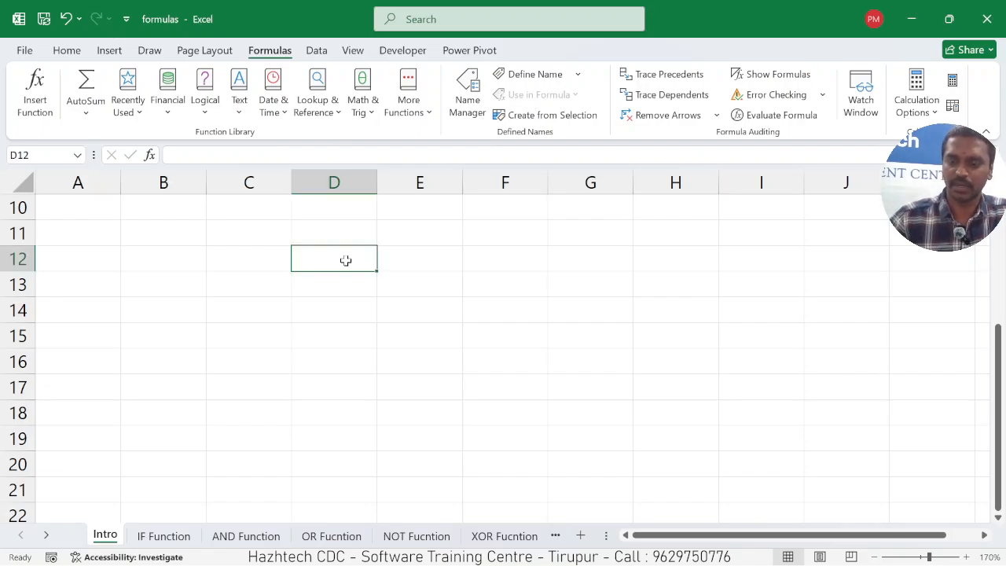
Step: Enter 25 in cell D12 and 5 in cell D13 of the Intro sheet
text(25)
key(Return)
text(5)
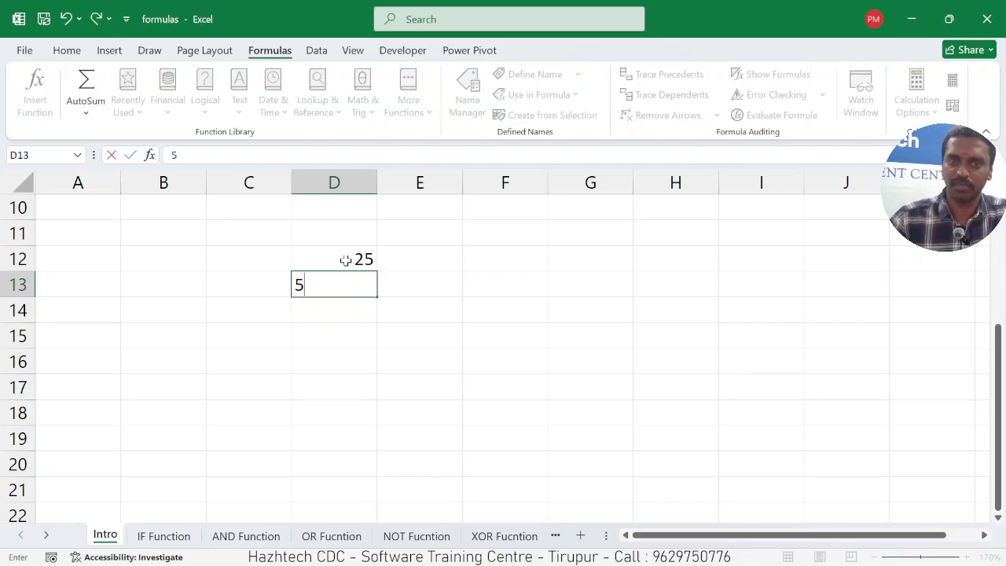
key(Return)
Step: Add the two numbers in cell D14 with the formula =D12+D13
text(=)
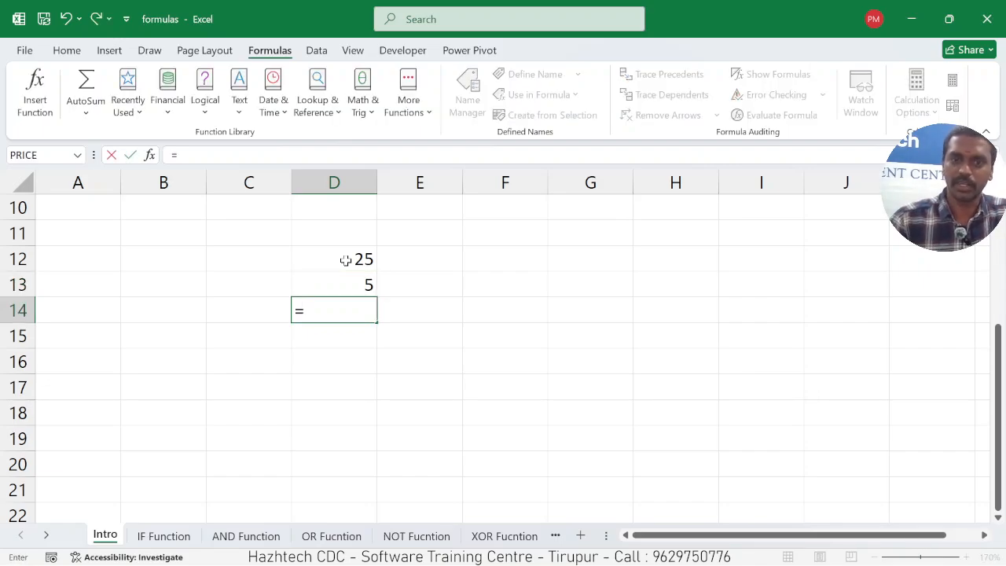
click(364, 260)
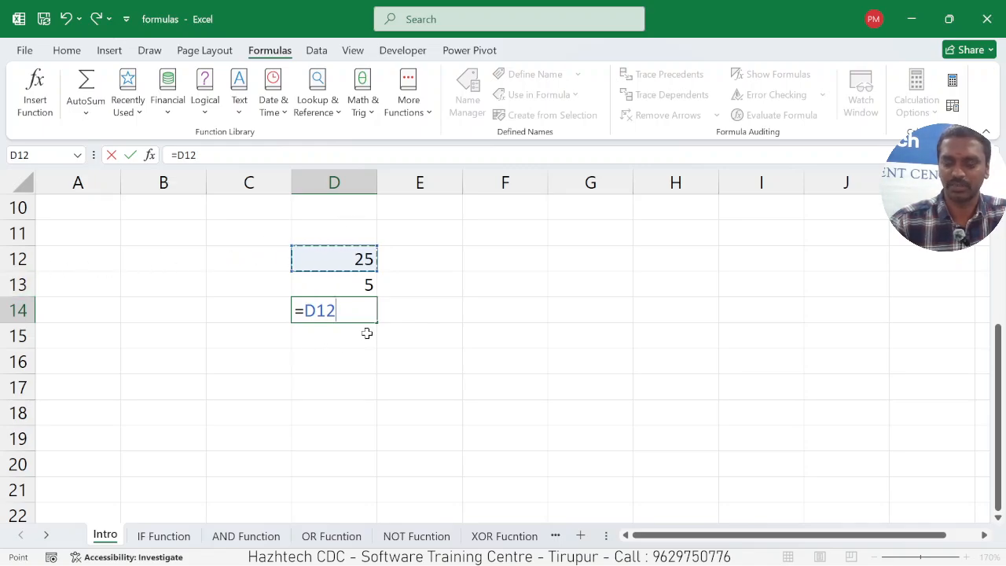
text(+)
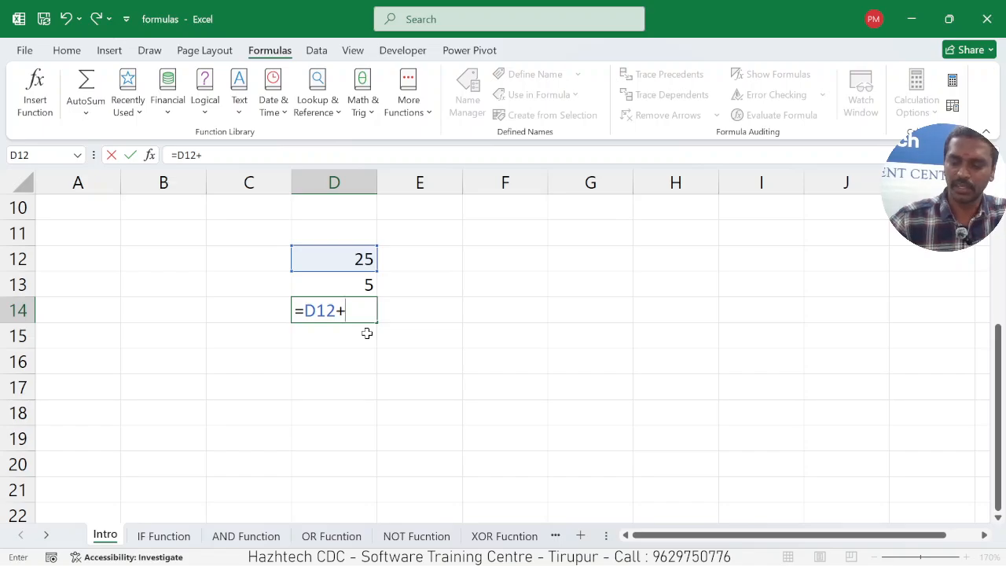
click(340, 281)
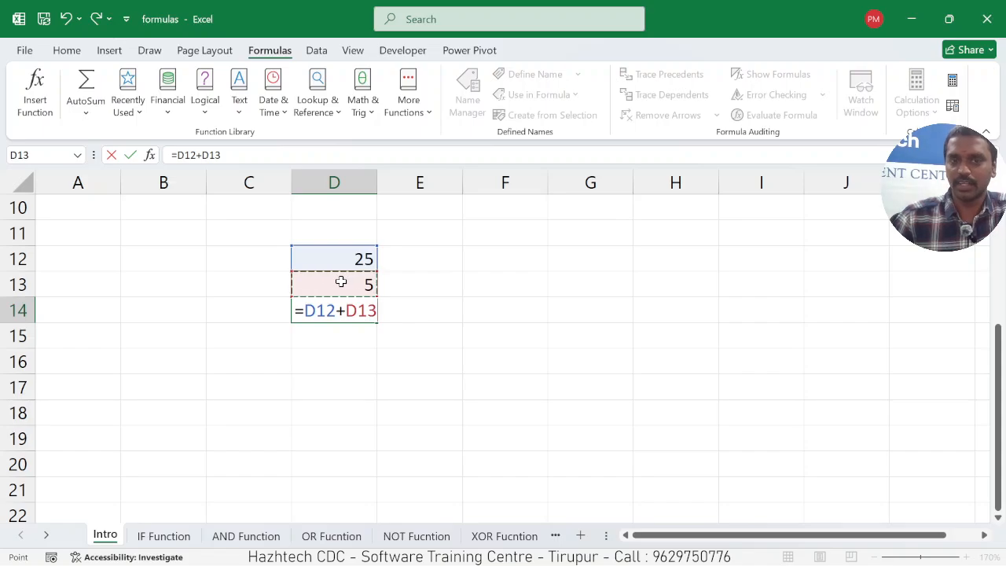
key(Return)
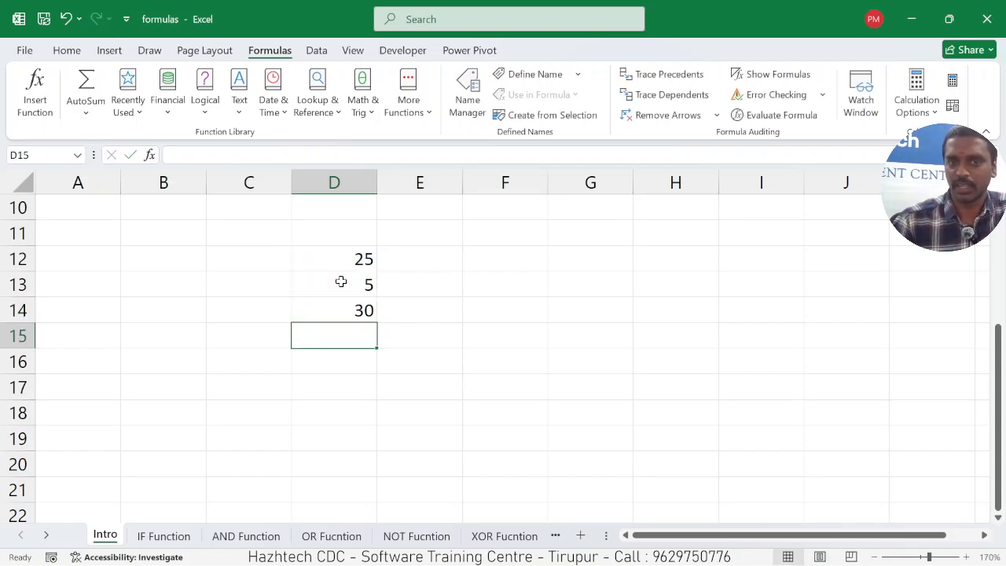
Step: Change the first number in D12 to 10 and select the sum in D14 to check its formula
click(344, 264)
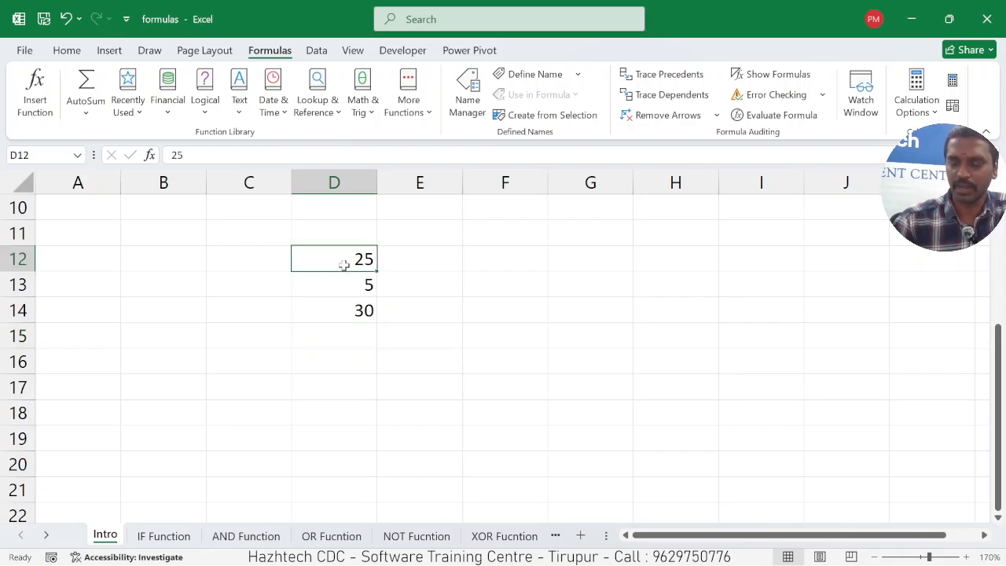
text(10)
key(Return)
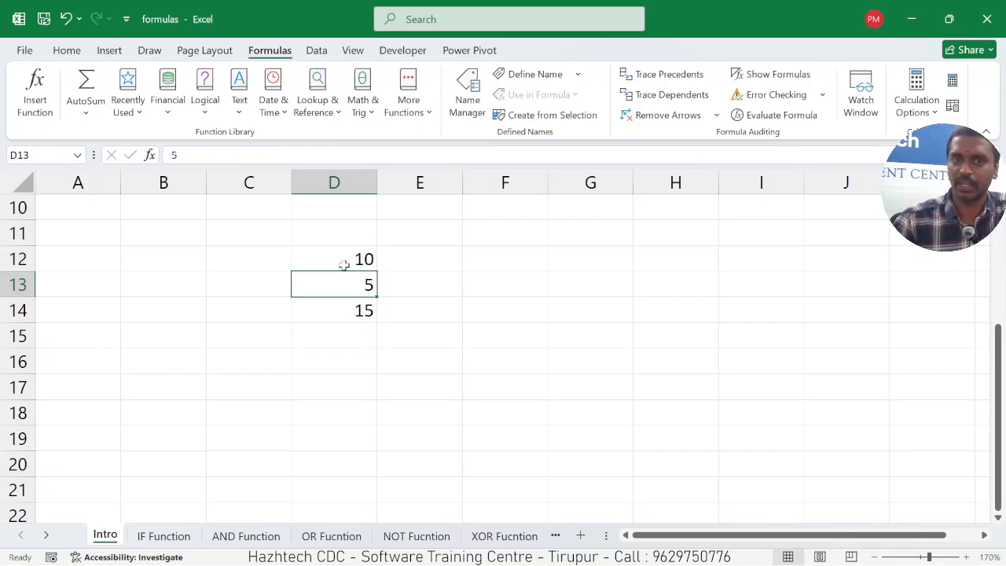
click(347, 310)
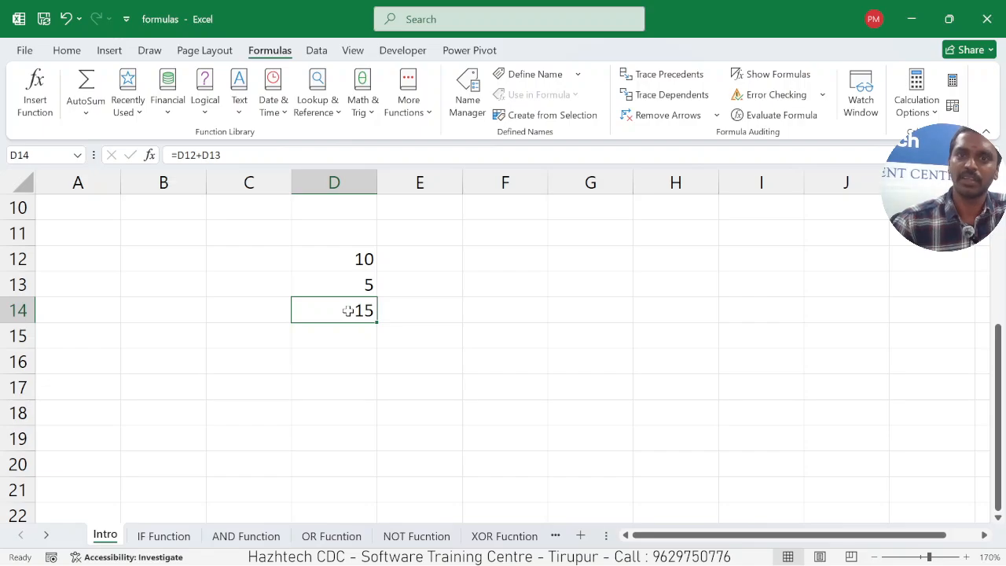
Step: Open the IF Function sheet and examine the arguments of the Result formula in cell E3
scroll(348, 310, up, 3)
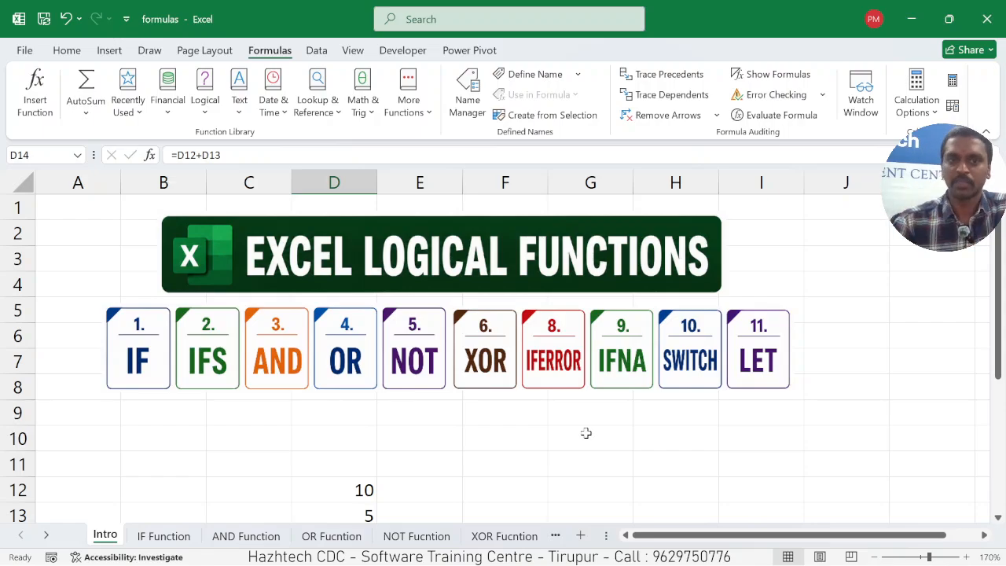
click(165, 537)
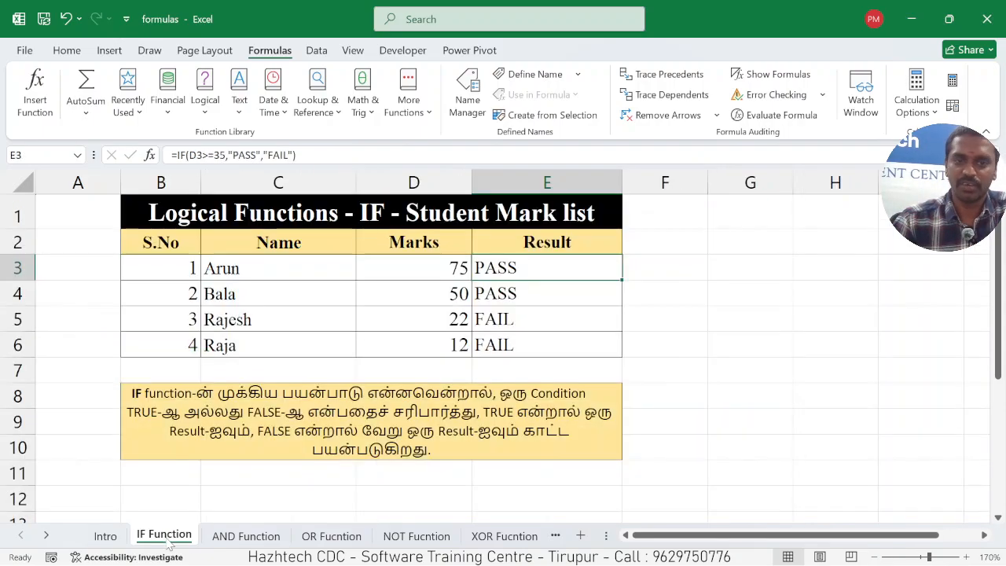
click(697, 355)
click(535, 266)
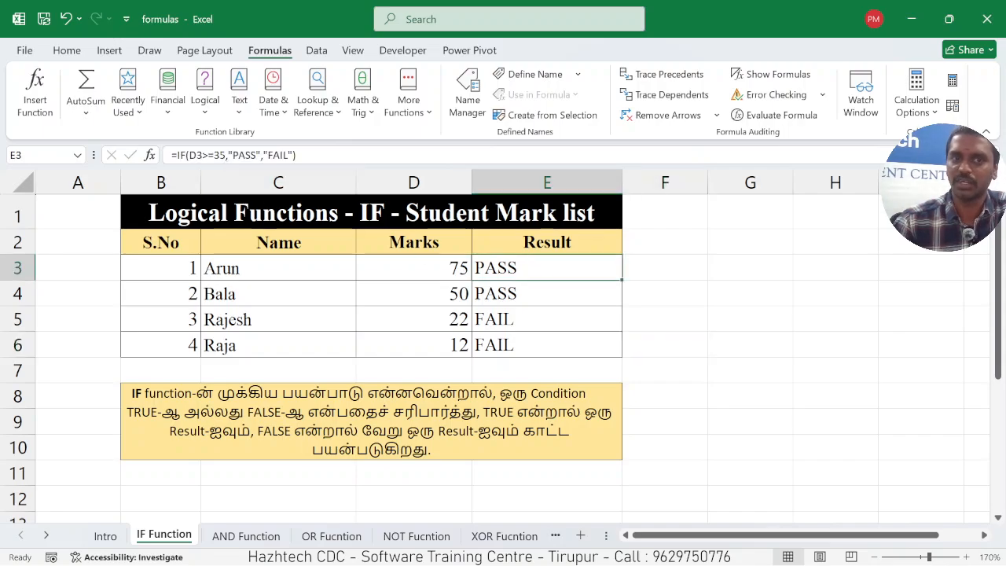
drag(229, 155, 297, 155)
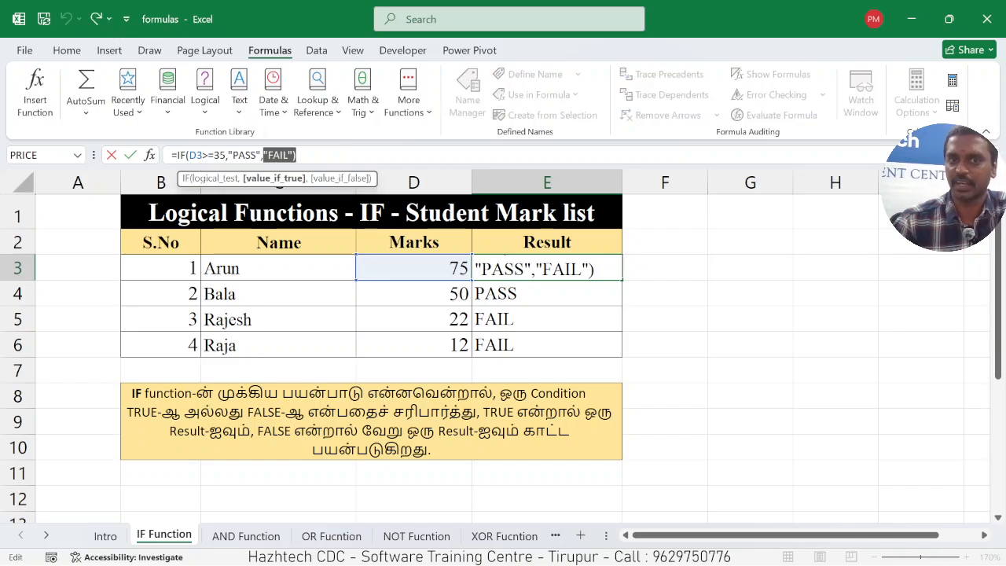
click(696, 313)
key(Escape)
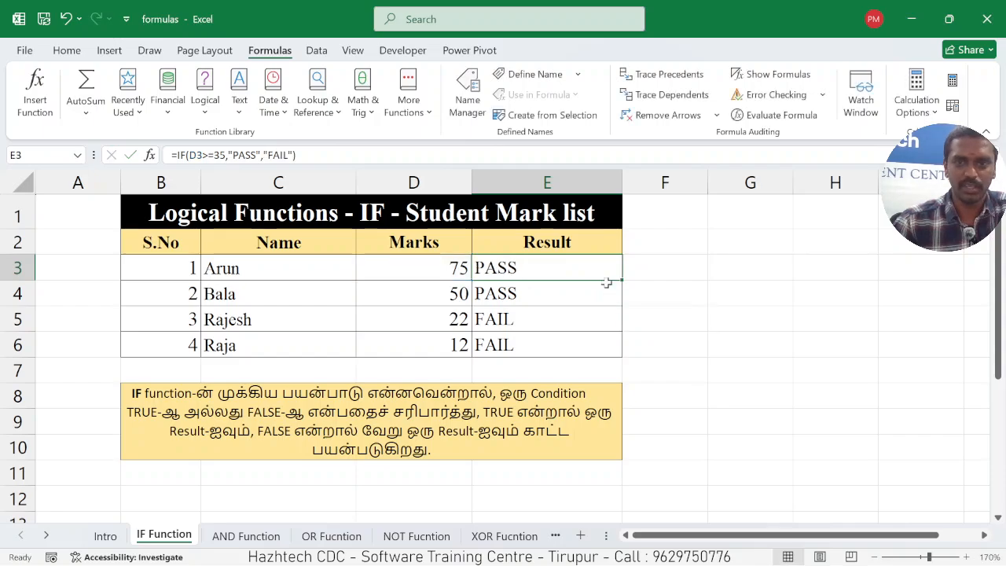
text(=)
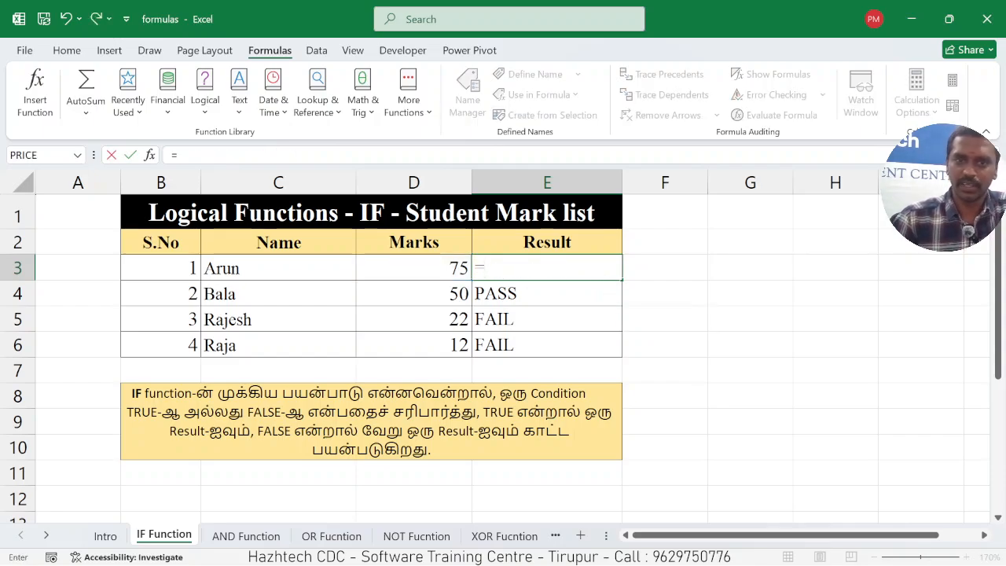
text(IF)
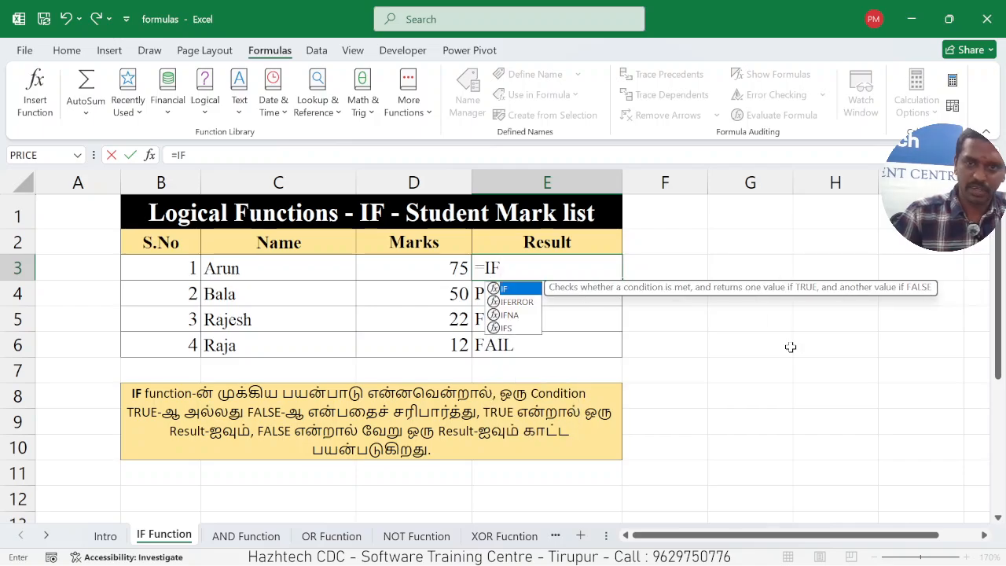
text(()
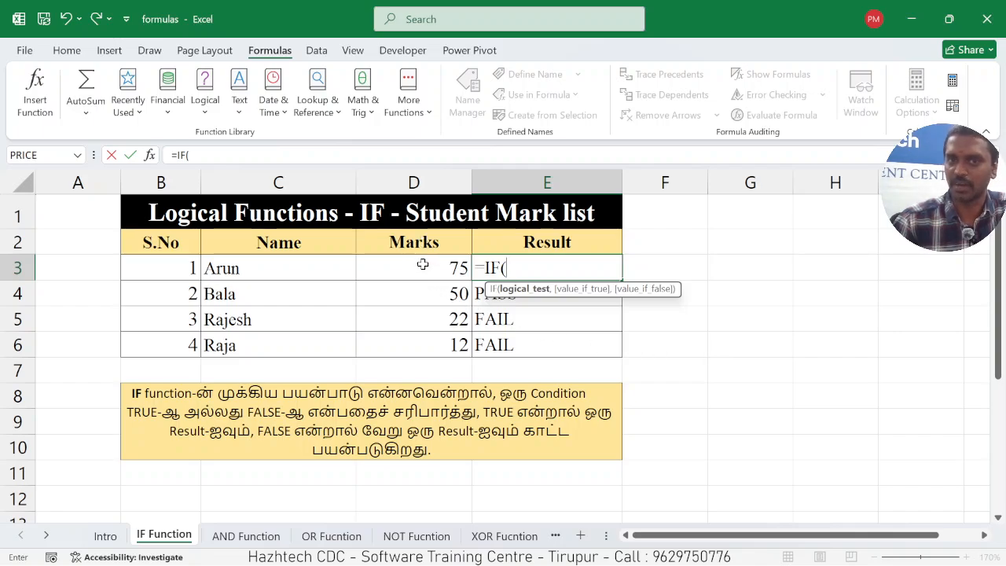
click(423, 267)
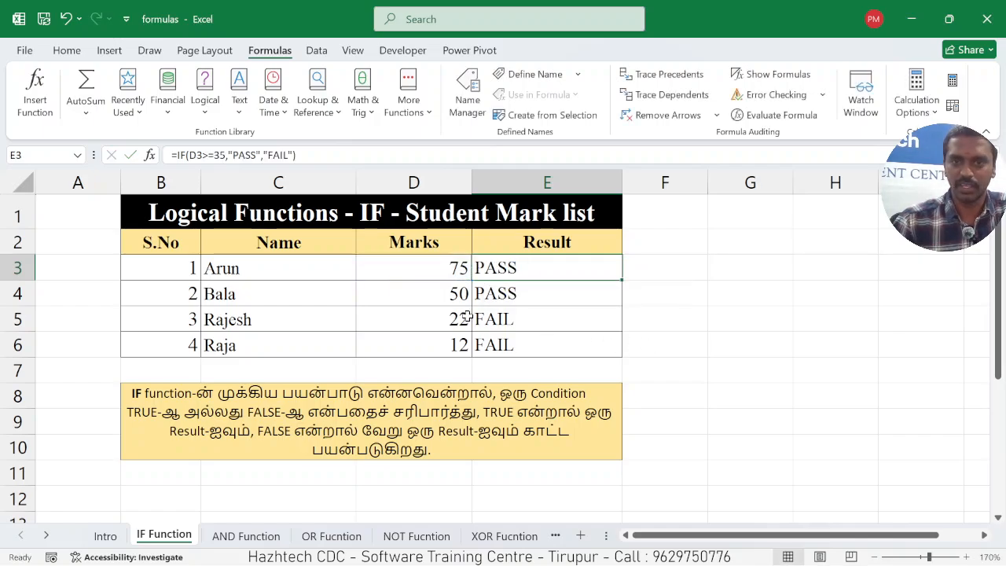
Step: Set the mark in cell D4 to 24 and check the result in E4
click(458, 304)
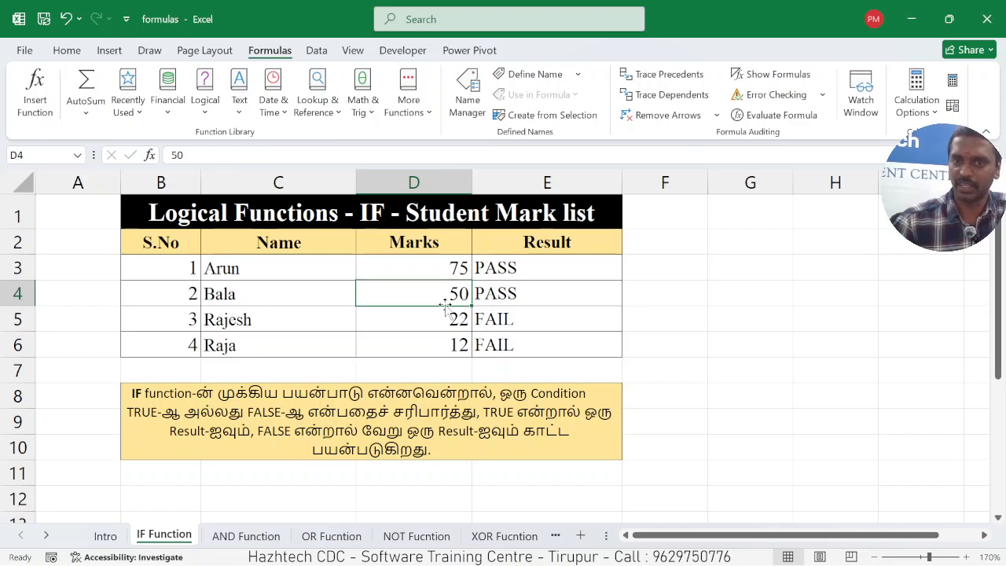
text(24)
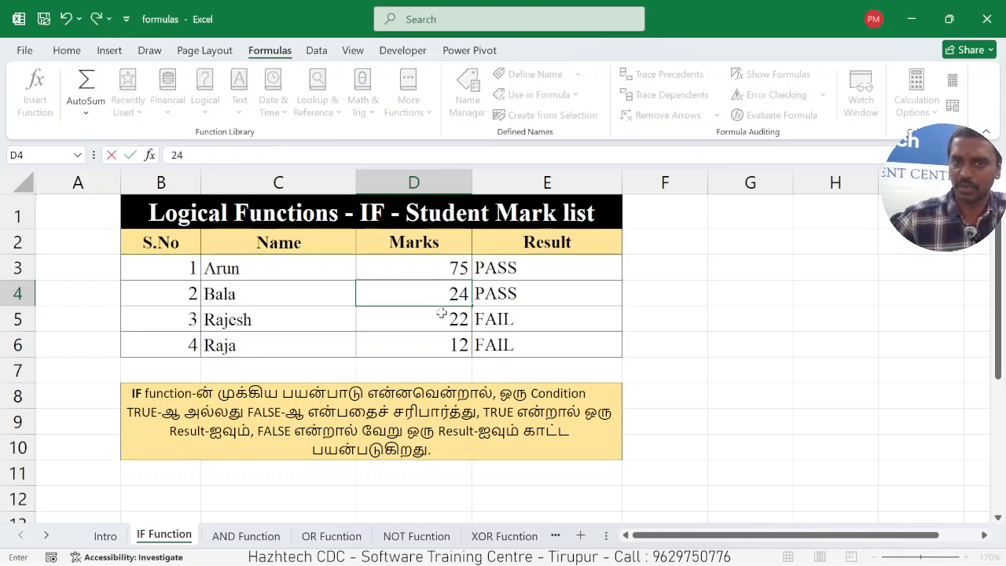
key(Return)
click(523, 294)
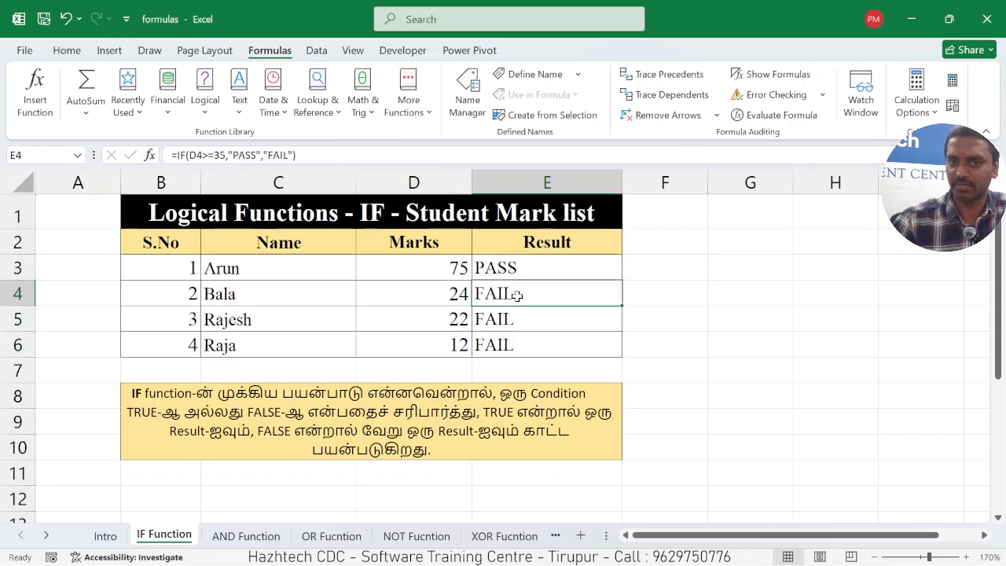
Step: Set the mark in cell D4 to 36 and check the formula result in E4
click(446, 297)
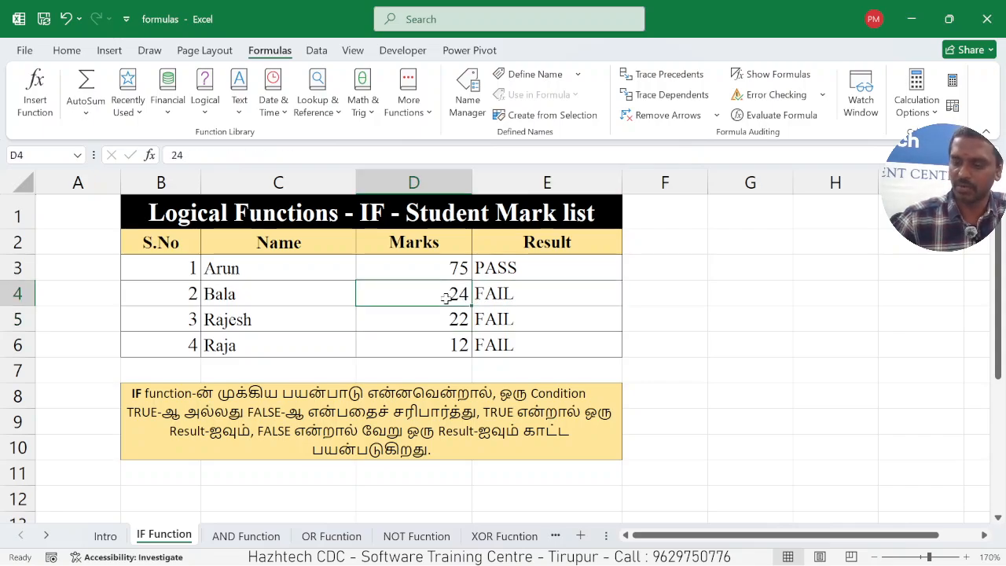
text(366)
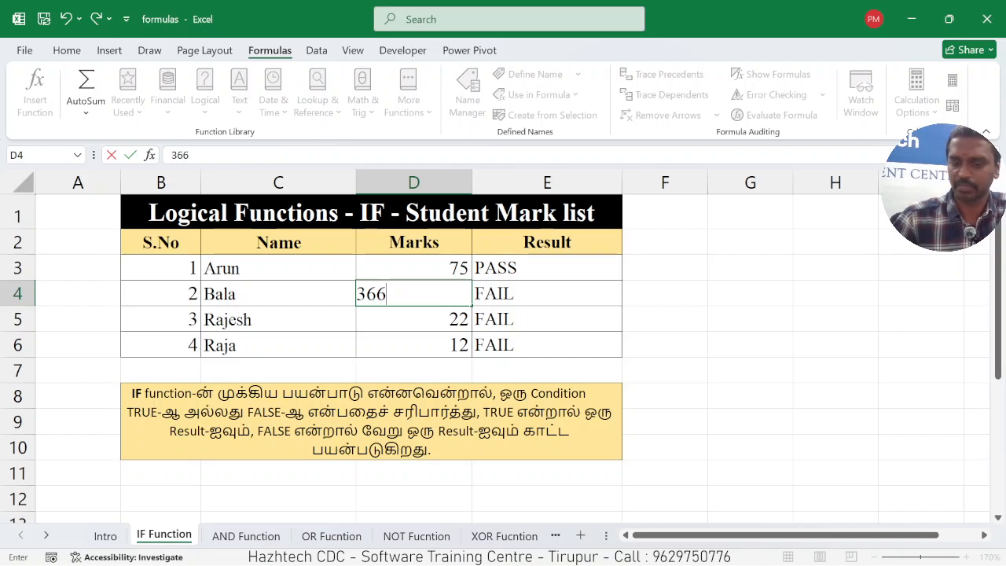
key(BackSpace)
key(Return)
click(503, 297)
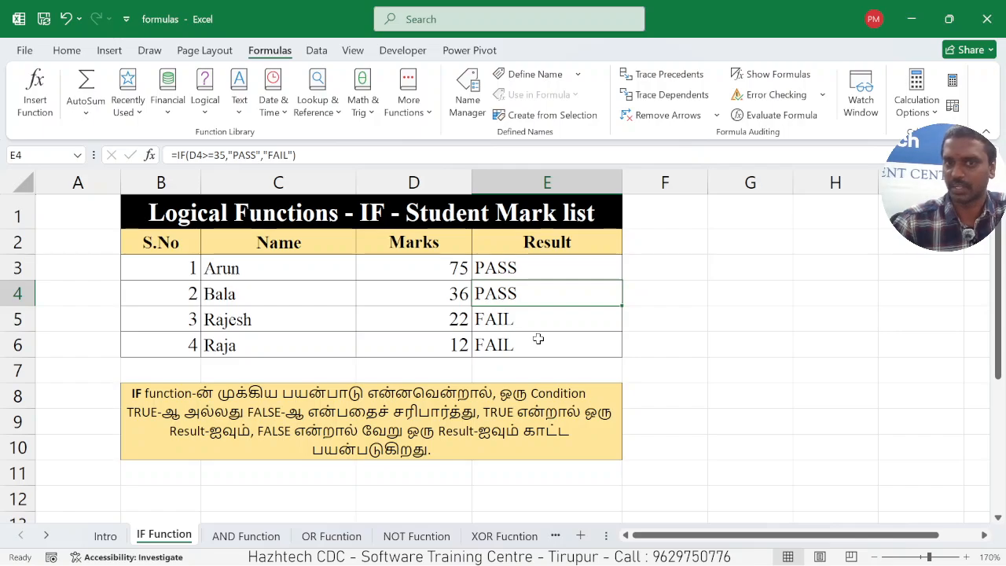
Step: Replace the content of Result cell E3 with a new IF formula whose logical test is D3>=35
click(529, 276)
key(BackSpace)
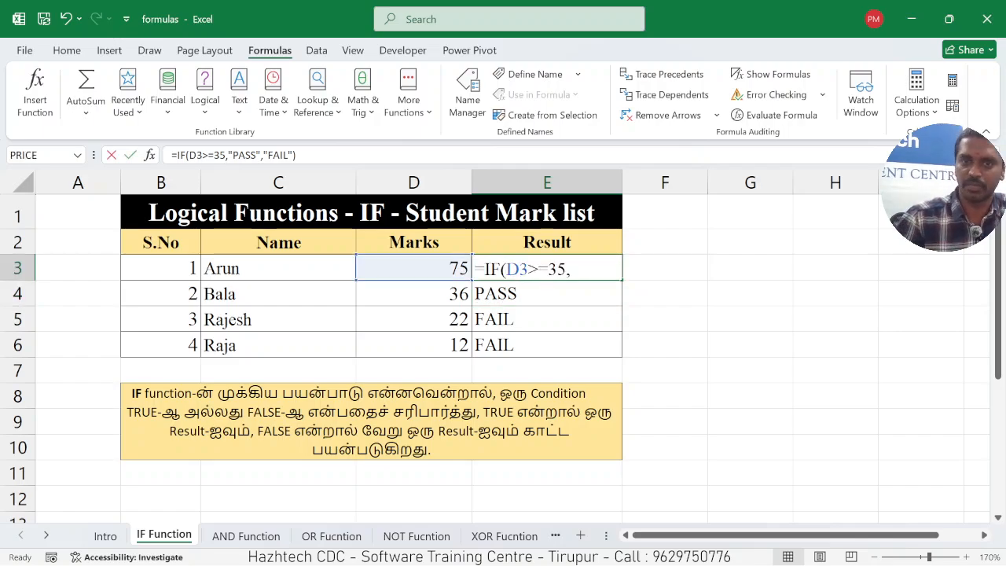
text(=)
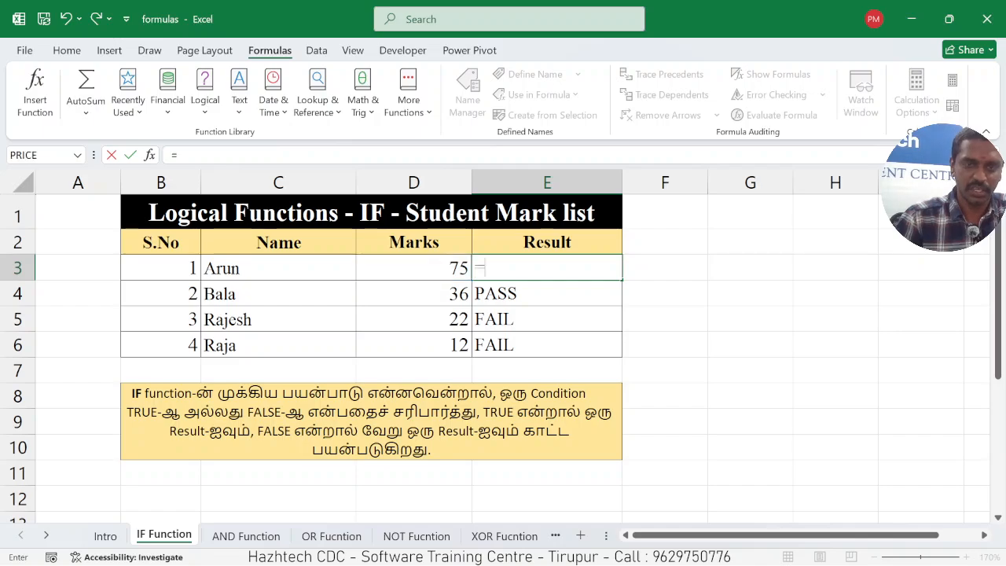
text(C)
key(BackSpace)
text(IF)
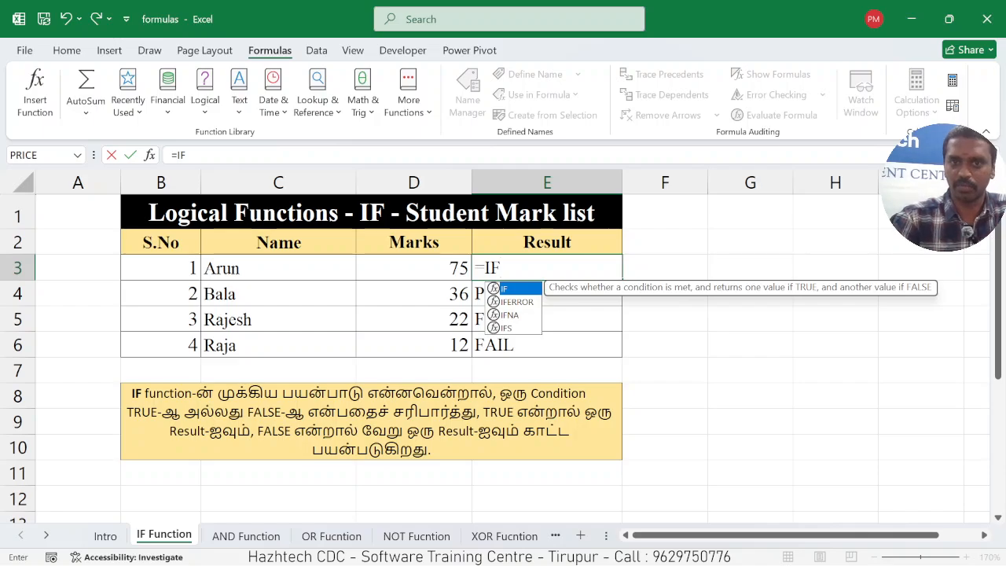
text(()
click(429, 271)
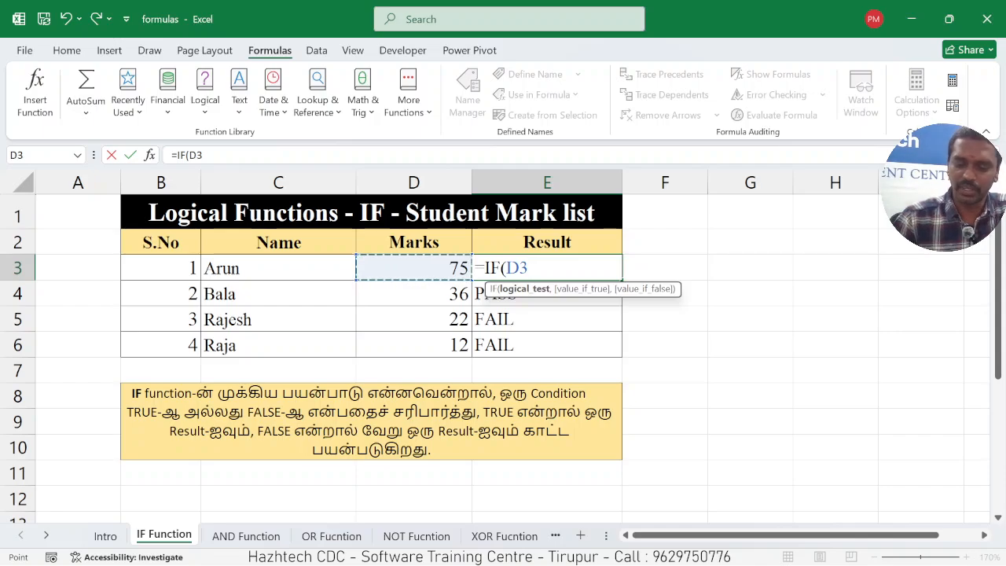
text(>)
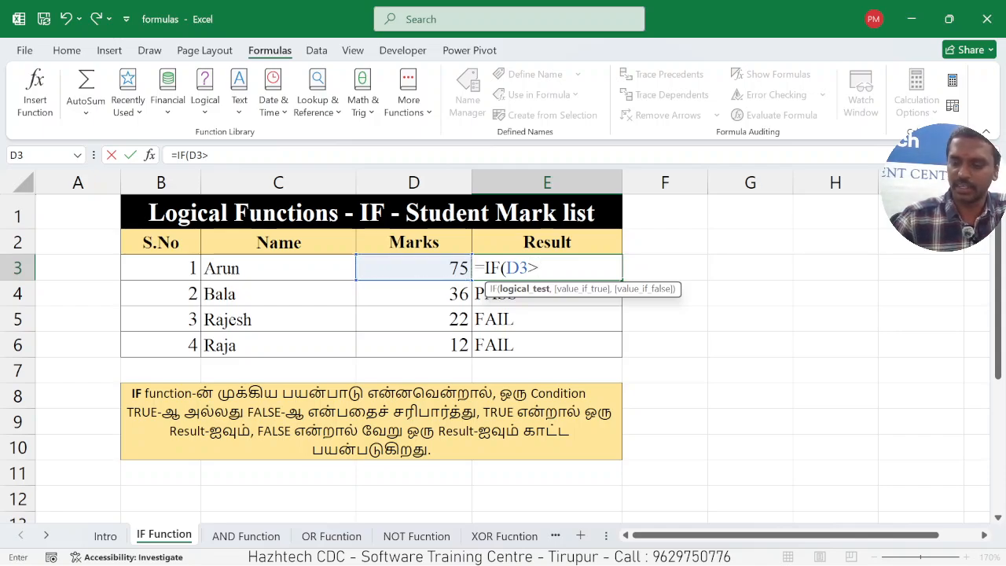
text(=35)
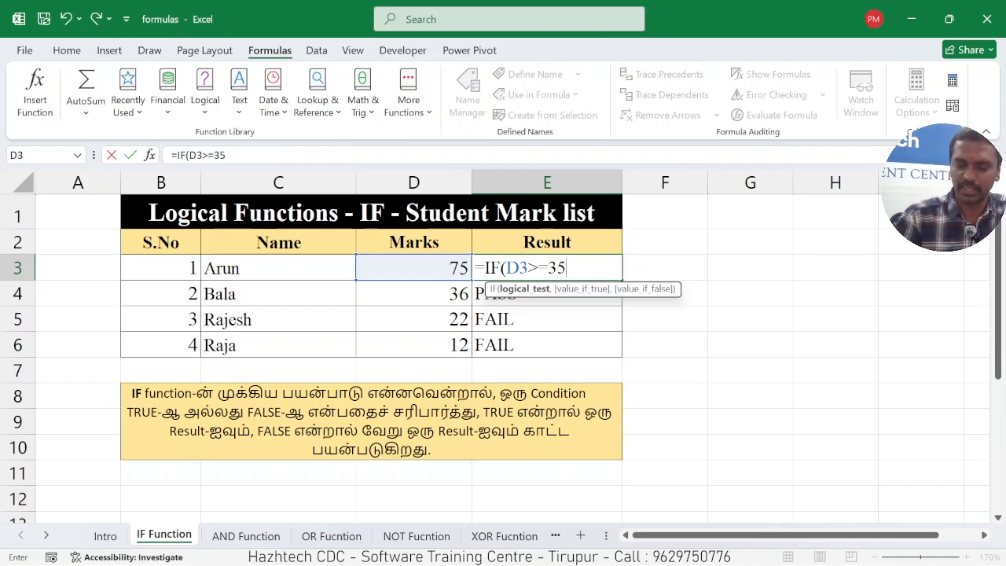
text(,)
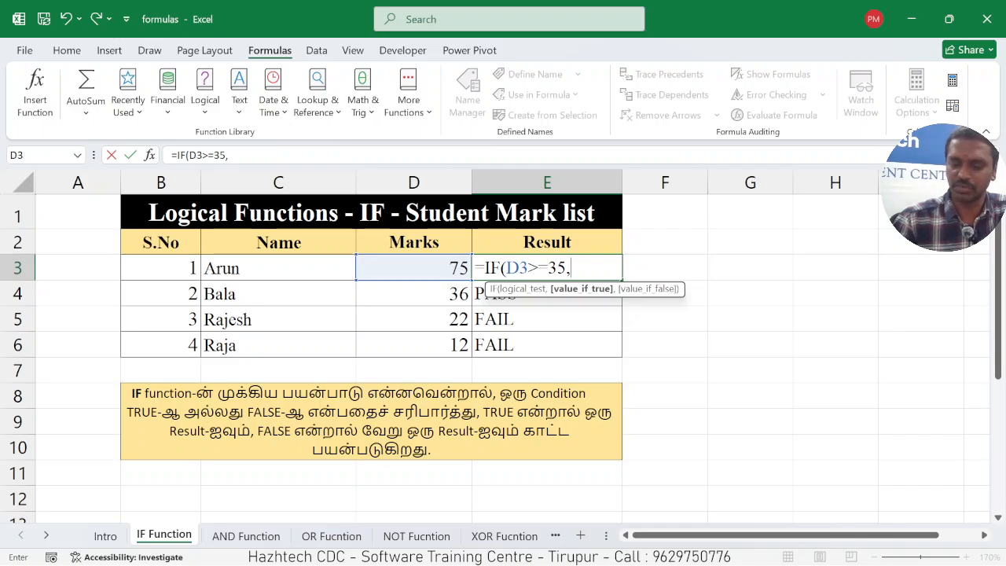
Step: Complete the IF formula in E3 with "PASS" as the value if true and "FAIL" as the value if false
text(")
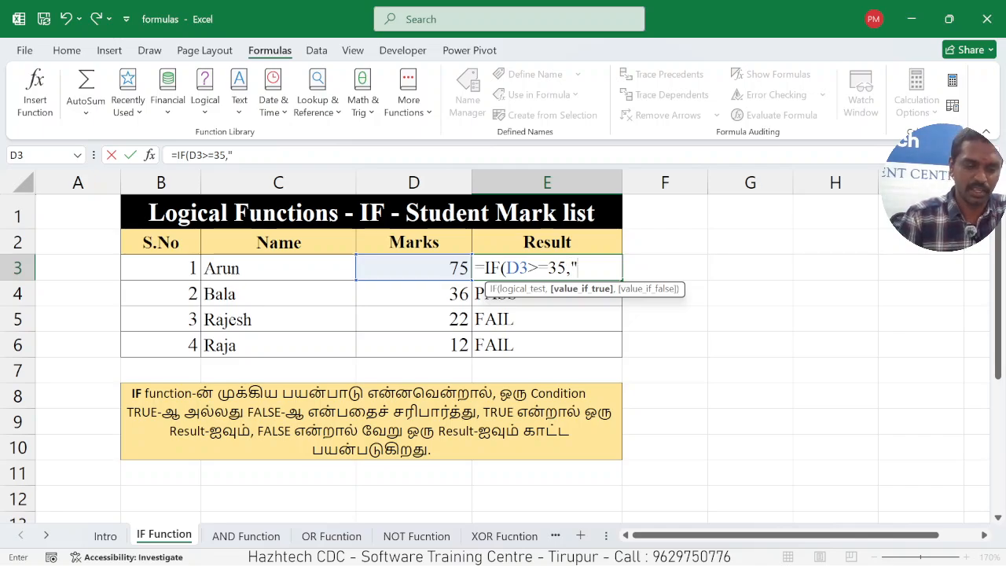
text(PASS)
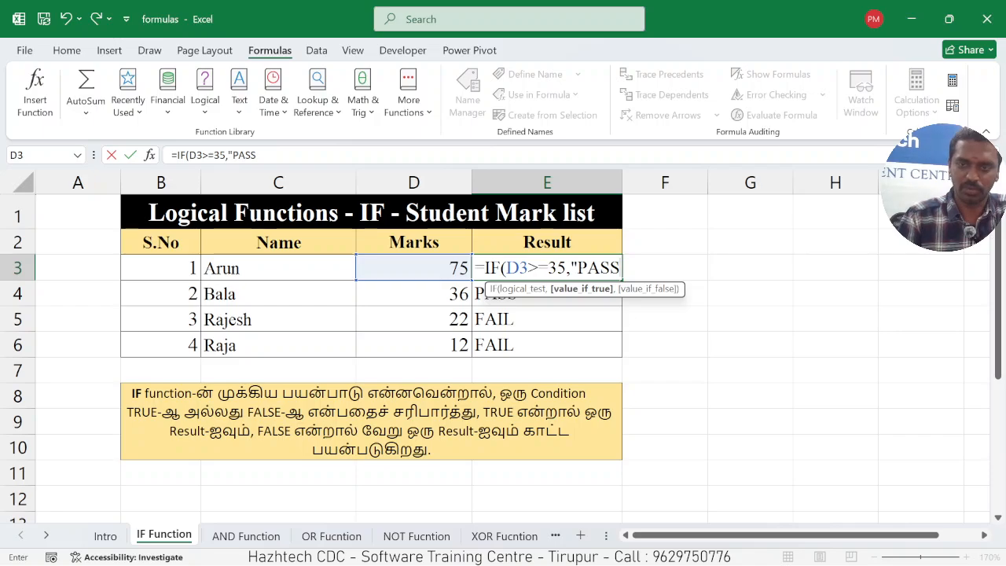
text(",)
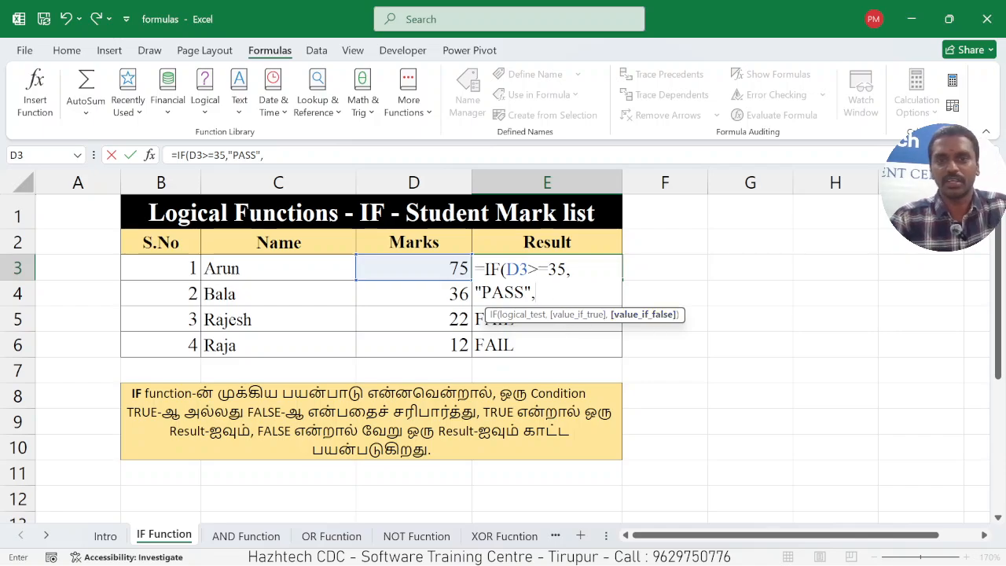
text(")
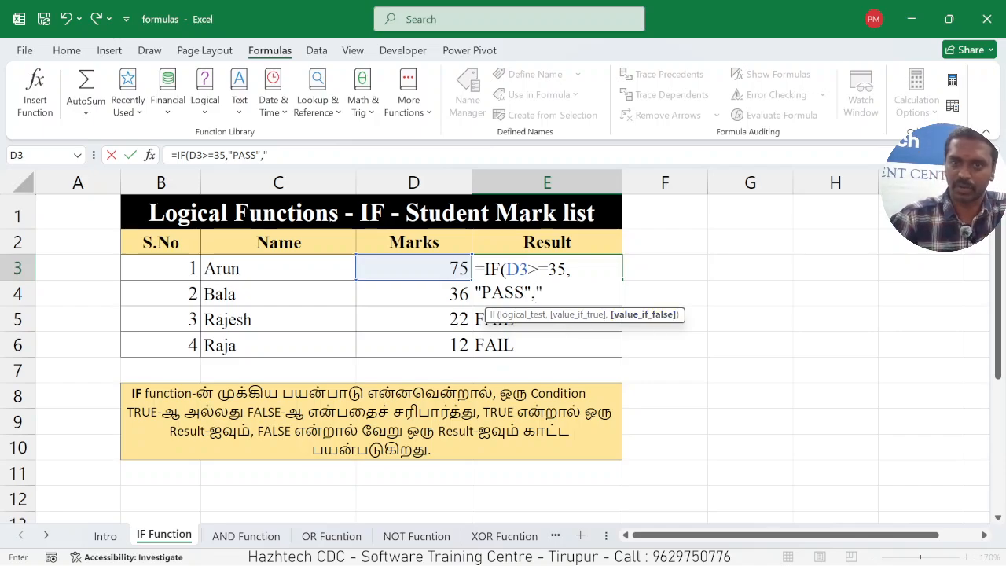
text(FAIL)
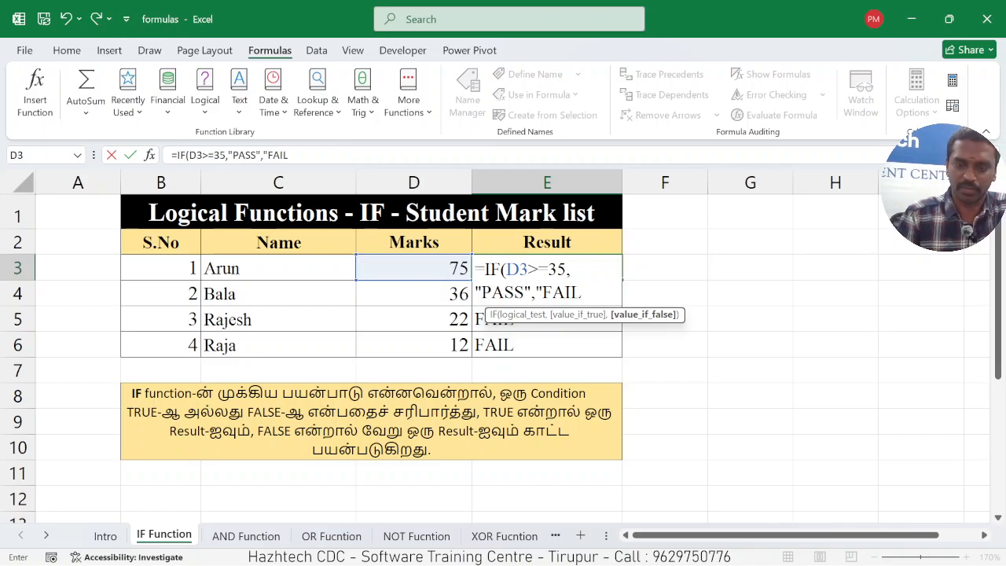
text(")
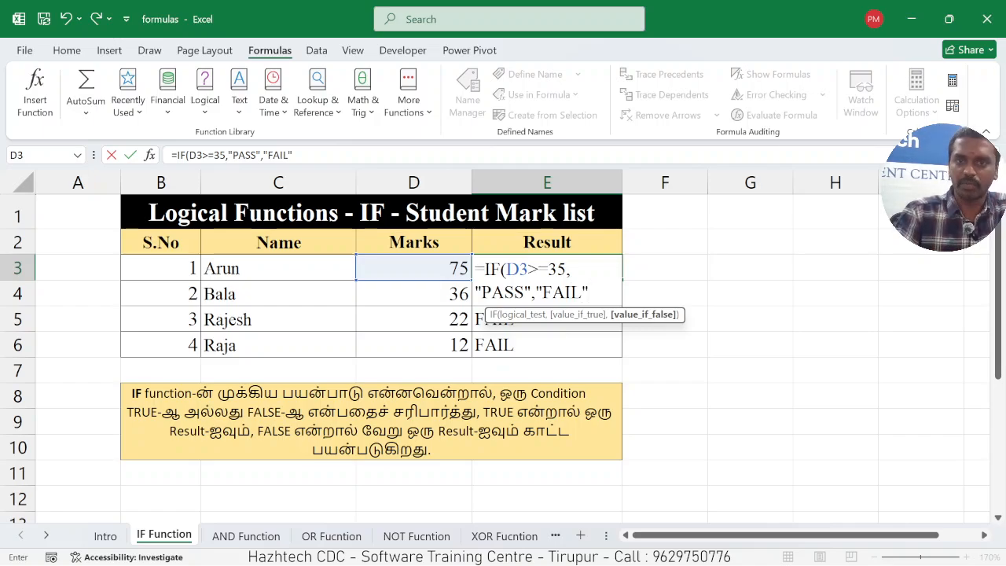
text())
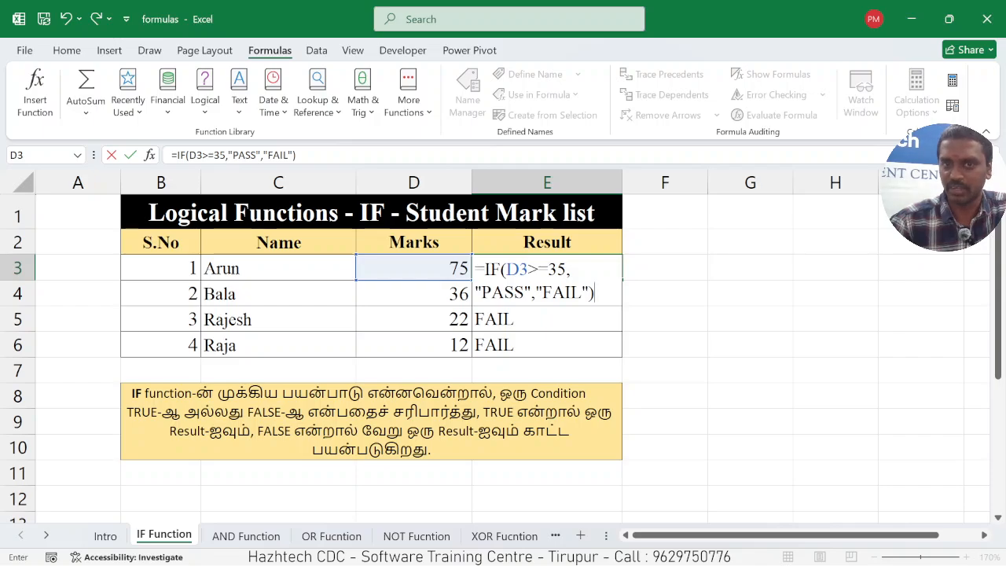
Step: Review the logical test D3>=35 within the E3 formula and commit the formula to the cell
drag(567, 269, 507, 269)
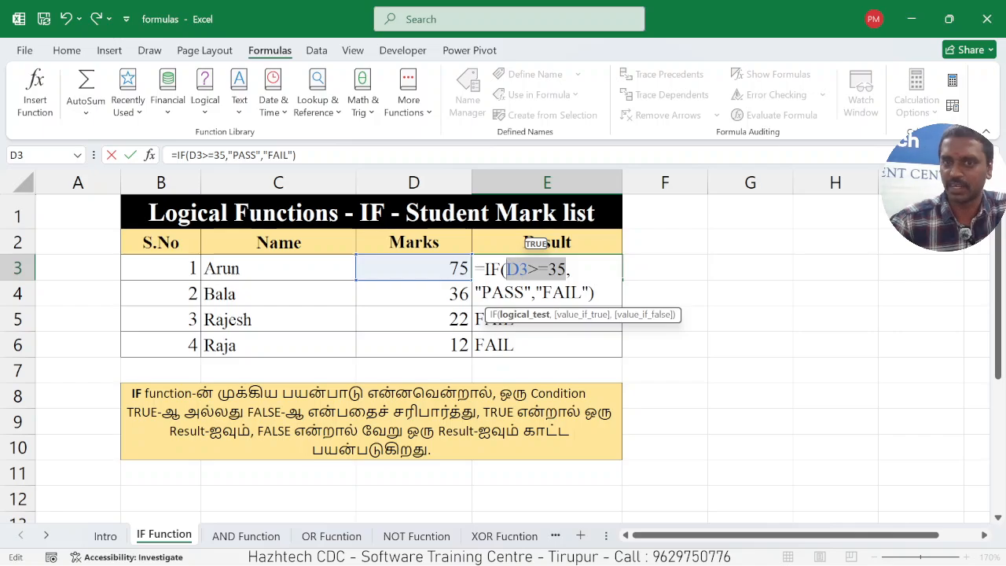
click(596, 292)
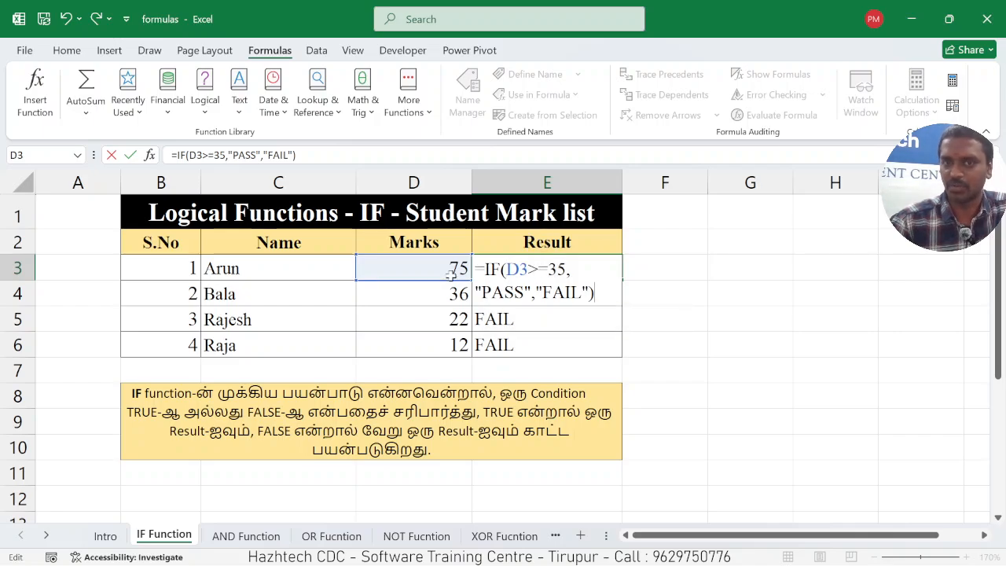
drag(506, 269, 558, 269)
click(588, 292)
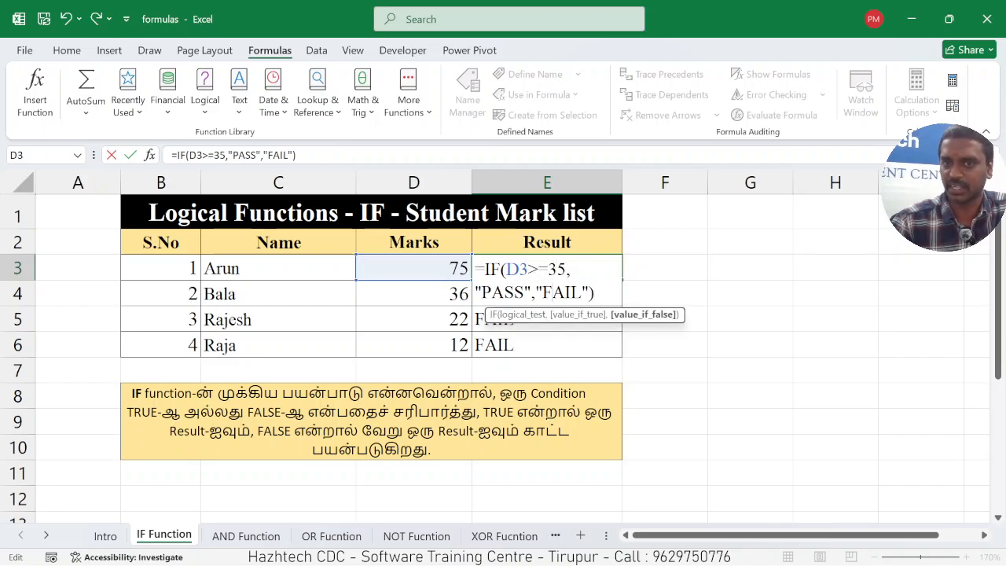
click(596, 293)
key(Return)
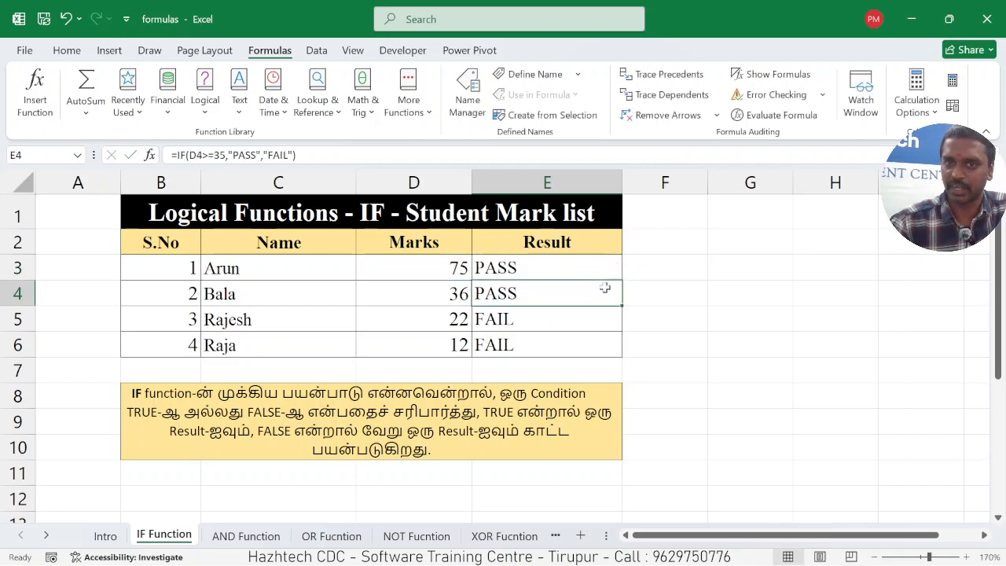
Step: Fill the Result formula from E3 down through E6
click(519, 271)
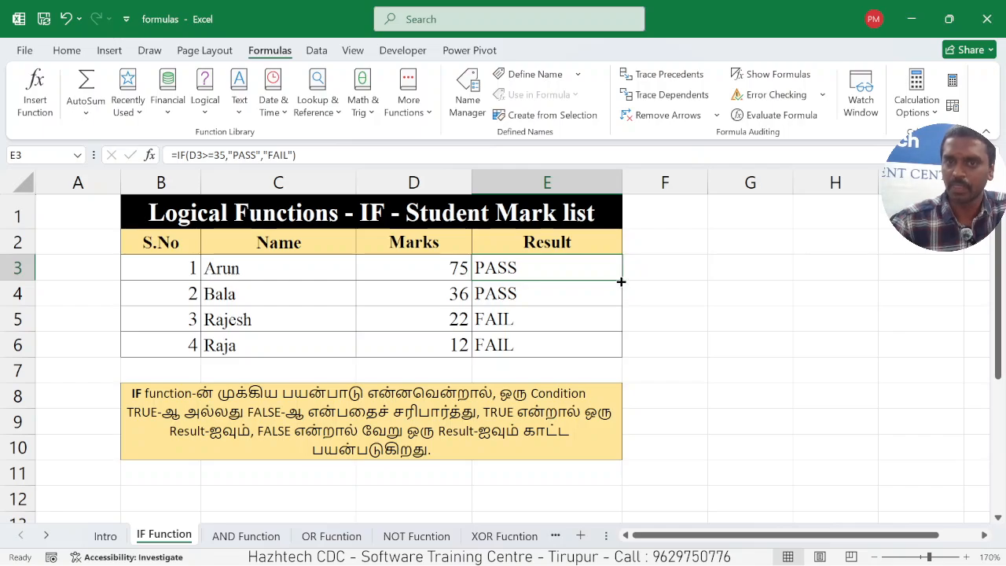
drag(622, 278, 622, 355)
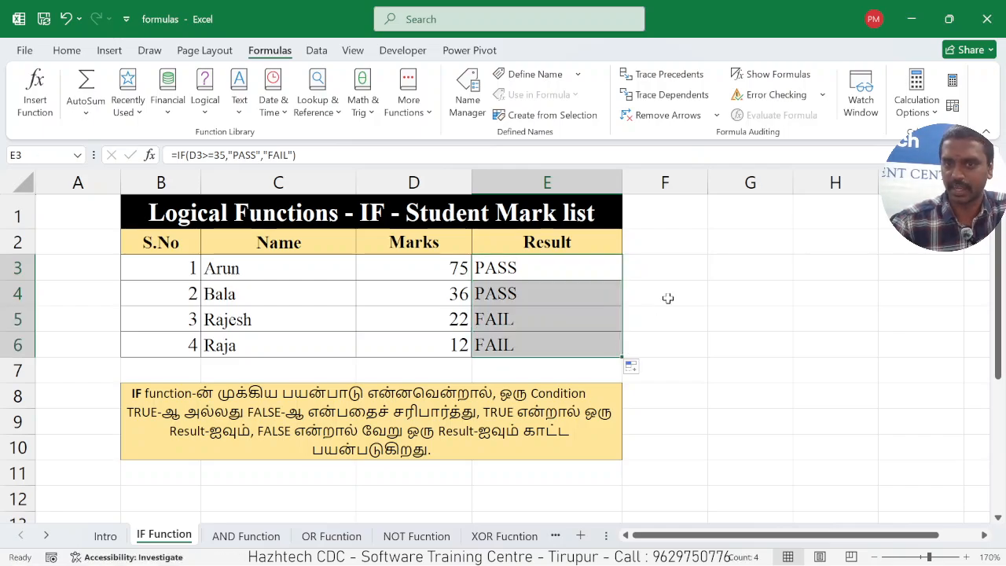
click(667, 297)
Step: Set the mark in cell D6 to 85 and check the result in E6
click(439, 345)
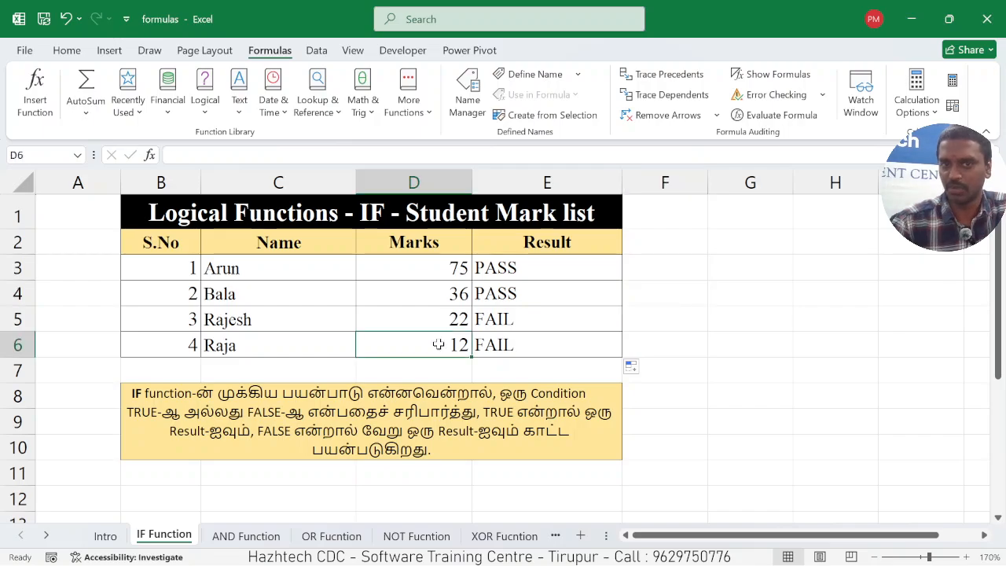
text(85)
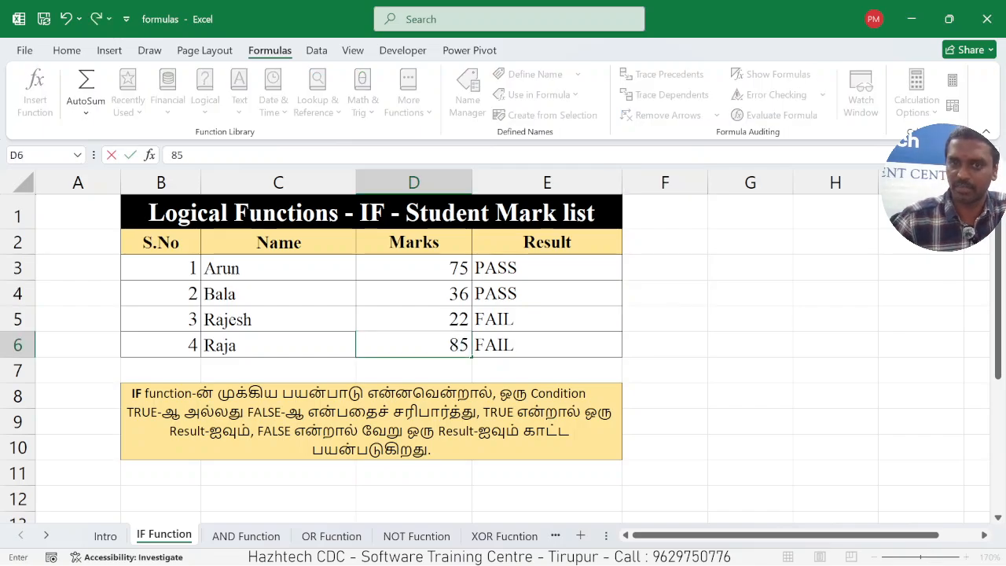
key(Return)
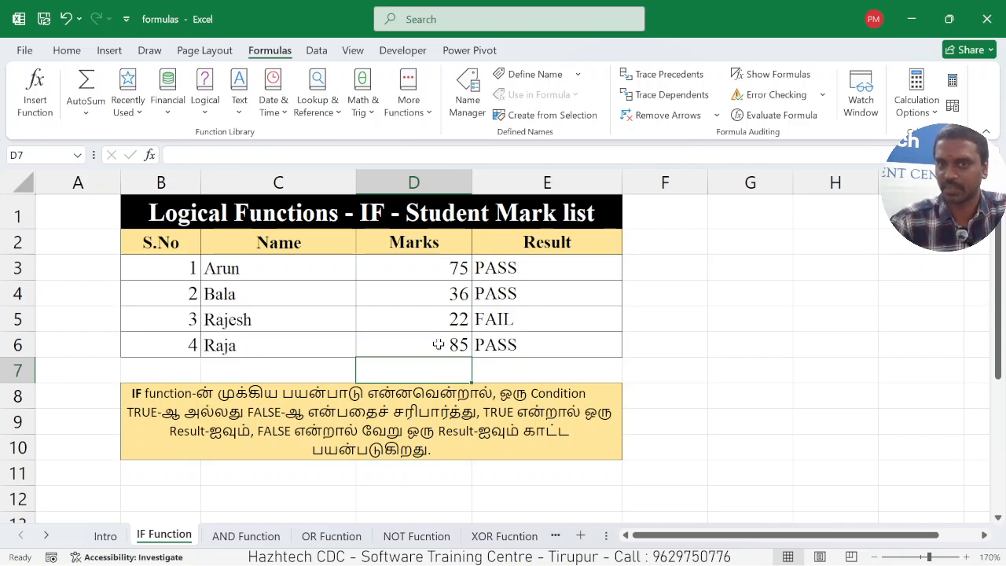
click(772, 325)
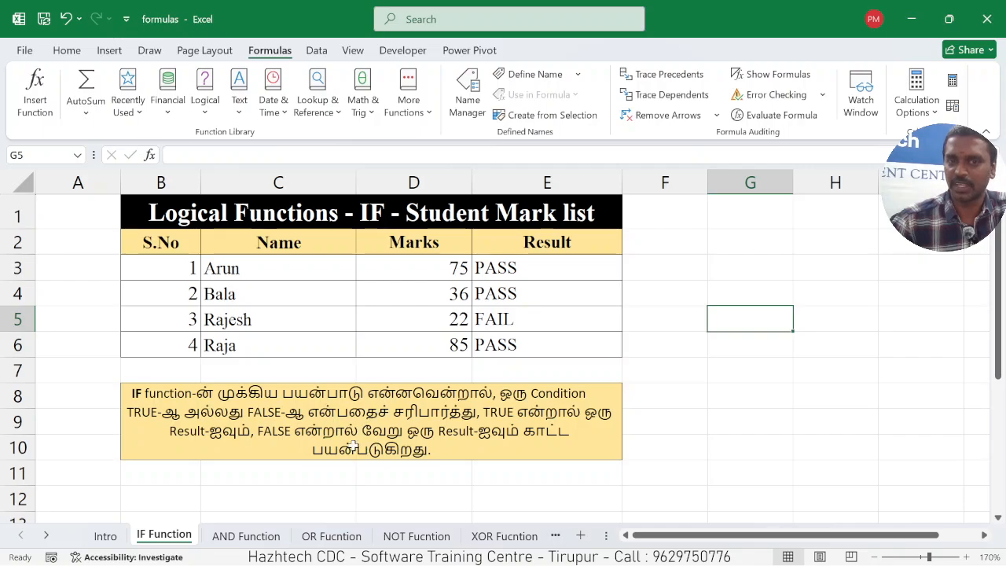
click(718, 374)
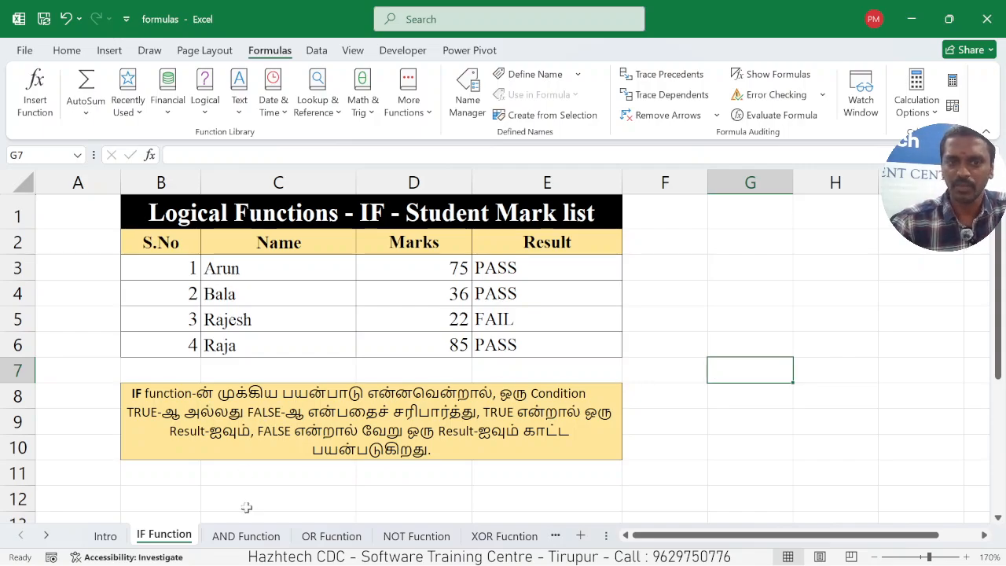
Step: Open the AND Function sheet and examine the Status formula in G3, the Theory and Practical marks, and the Total formula
click(250, 539)
click(788, 390)
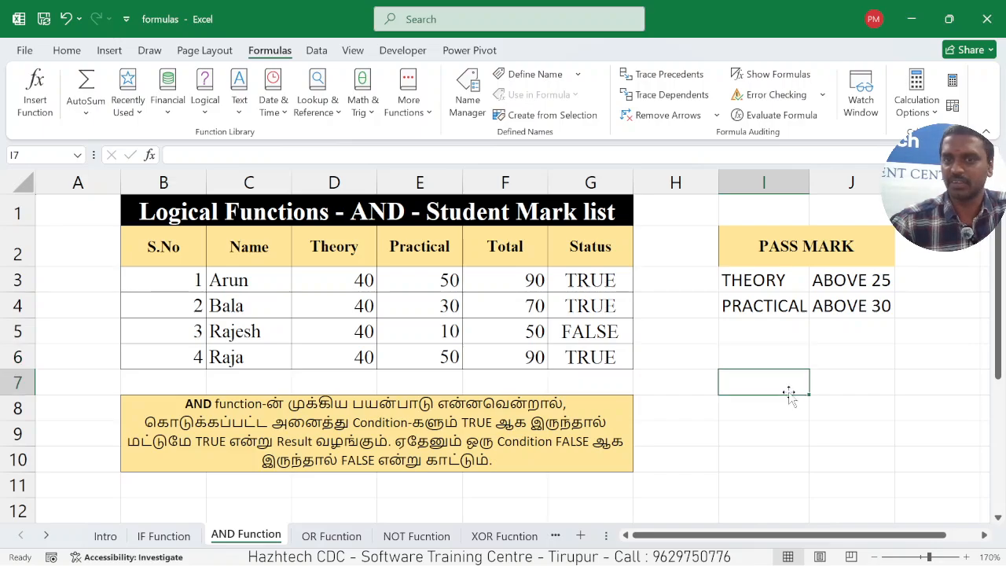
click(603, 288)
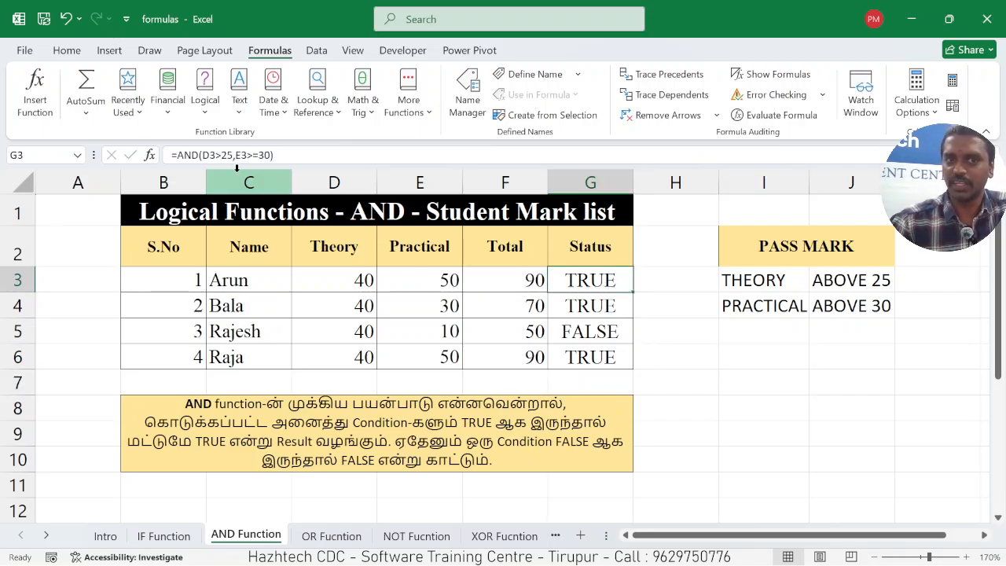
click(333, 245)
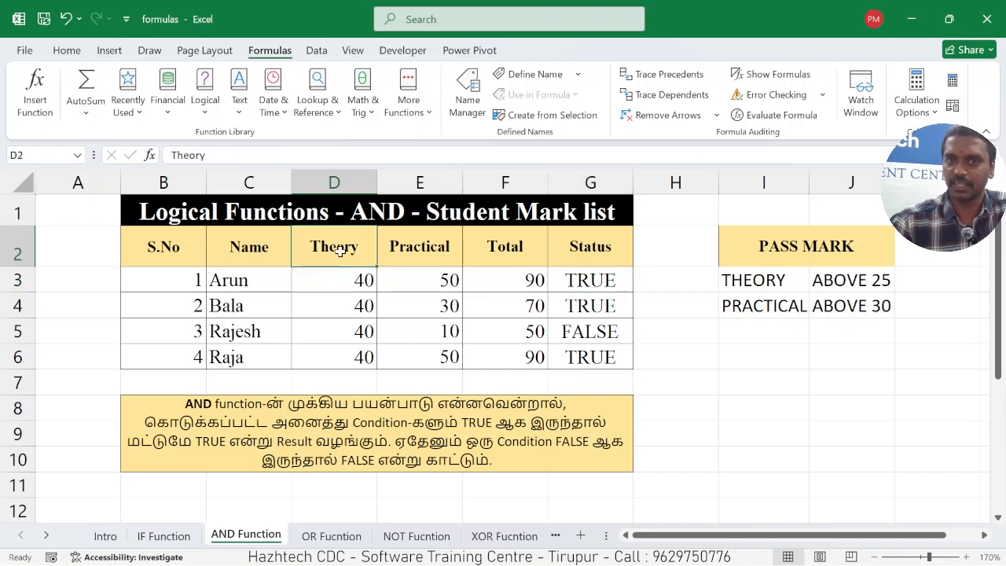
drag(346, 280, 353, 330)
click(407, 259)
drag(417, 281, 431, 334)
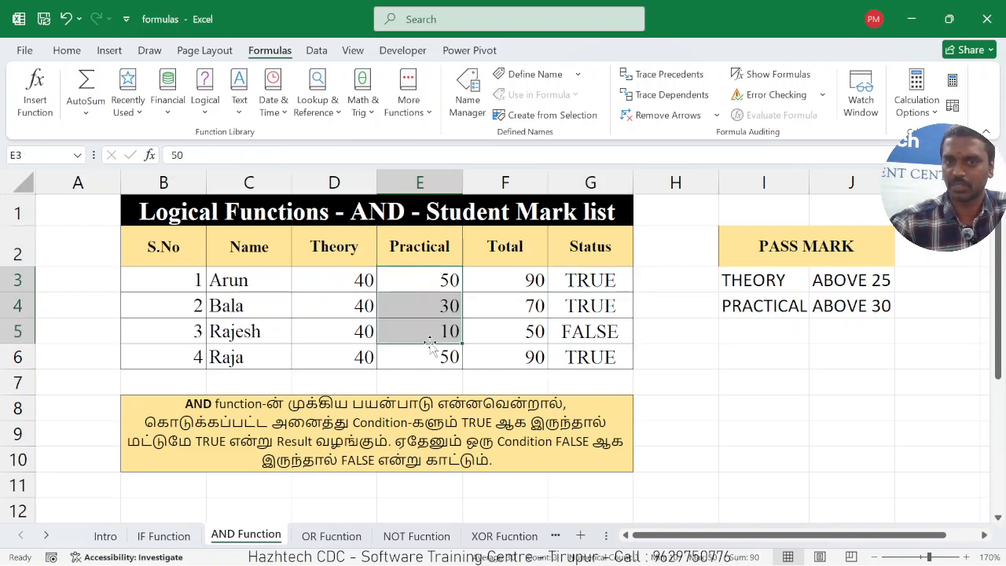
click(359, 280)
click(508, 280)
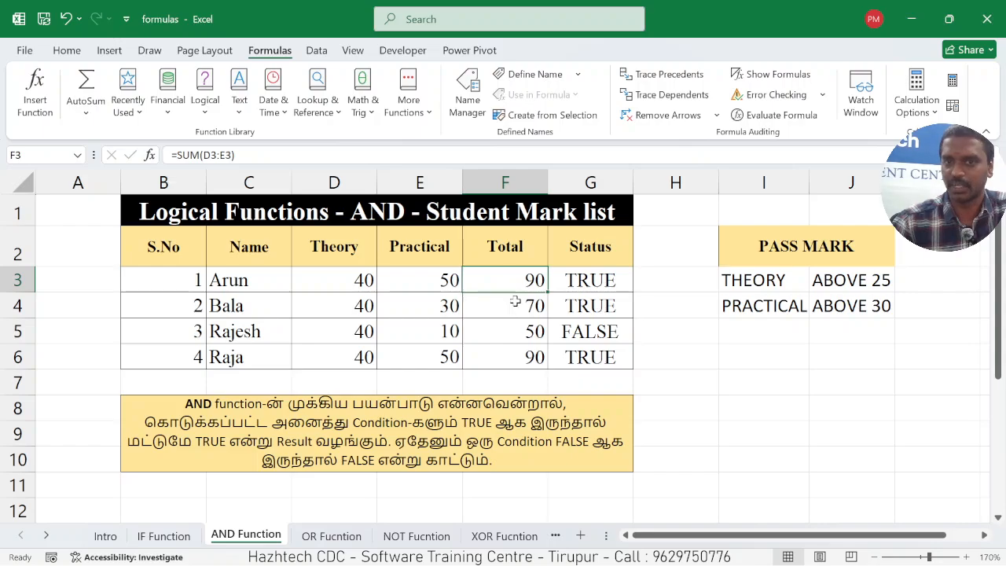
Step: Clear the Total values in cells F3:F6
drag(510, 283, 512, 353)
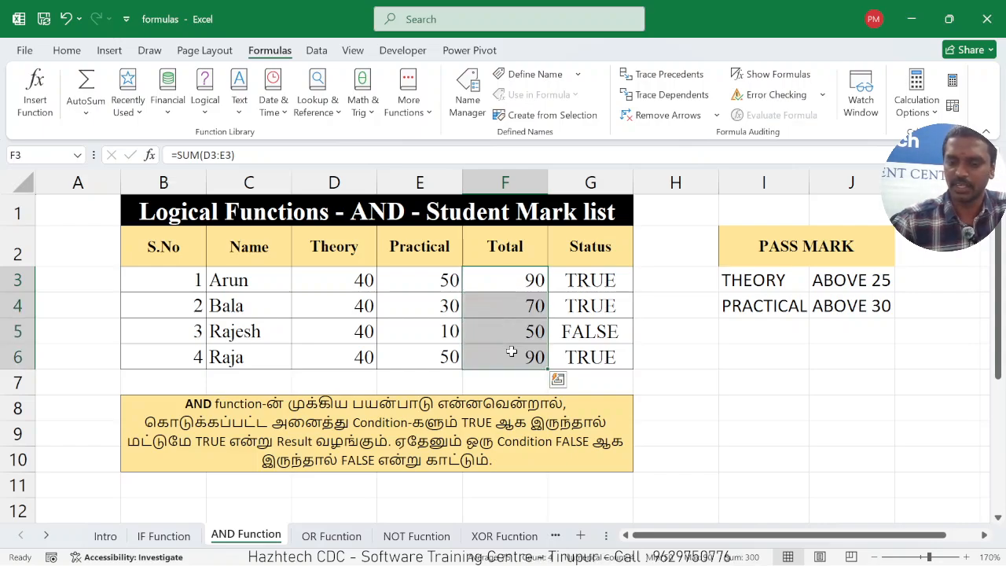
key(Delete)
click(732, 356)
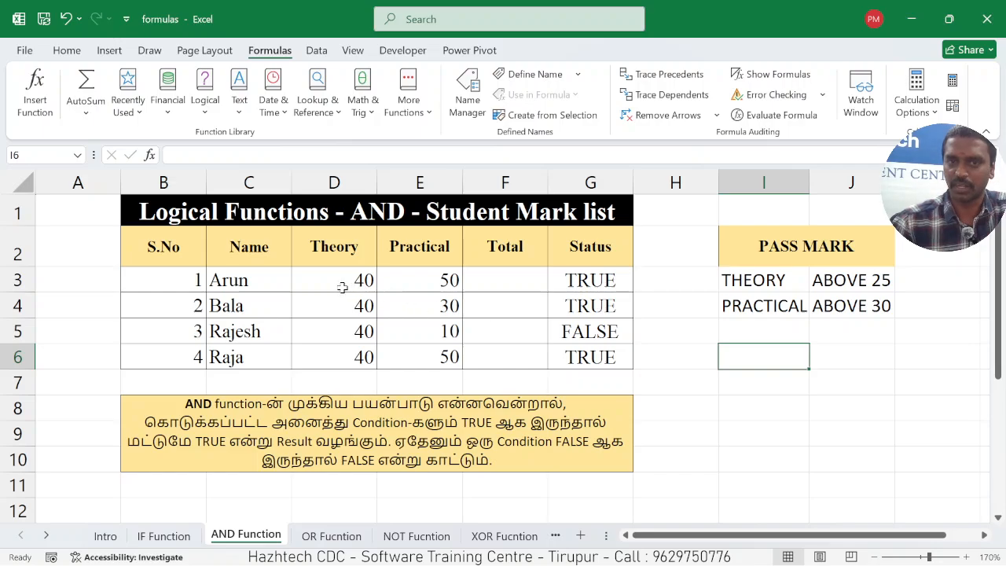
Step: Recalculate all the students' totals at once by applying AutoSum to the range D3:F6
drag(343, 286, 506, 359)
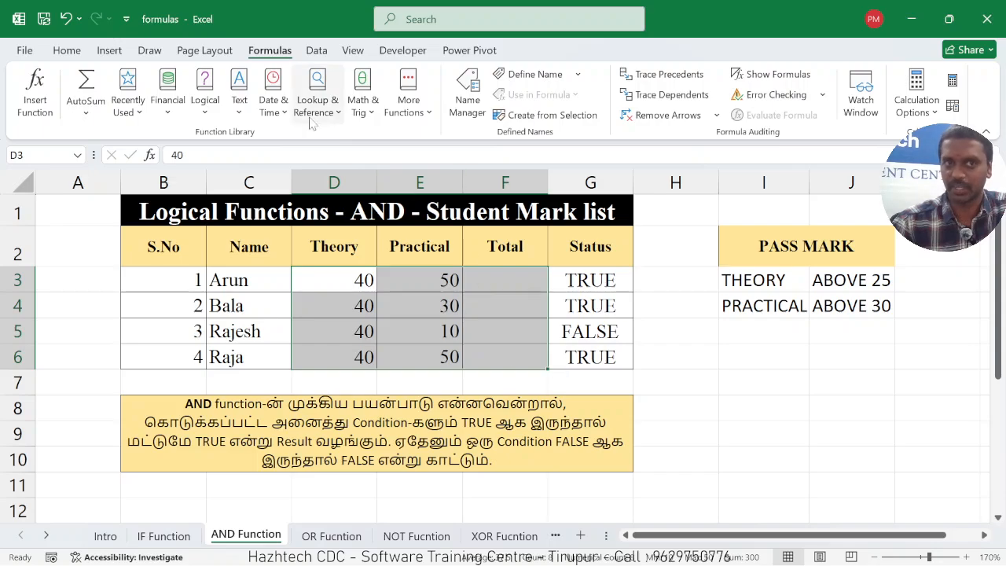
click(68, 53)
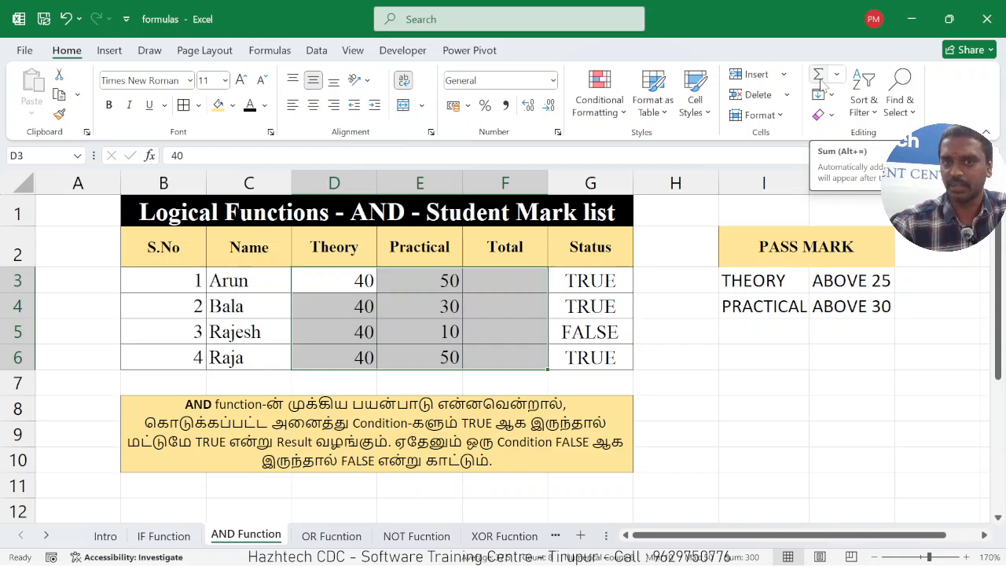
click(820, 82)
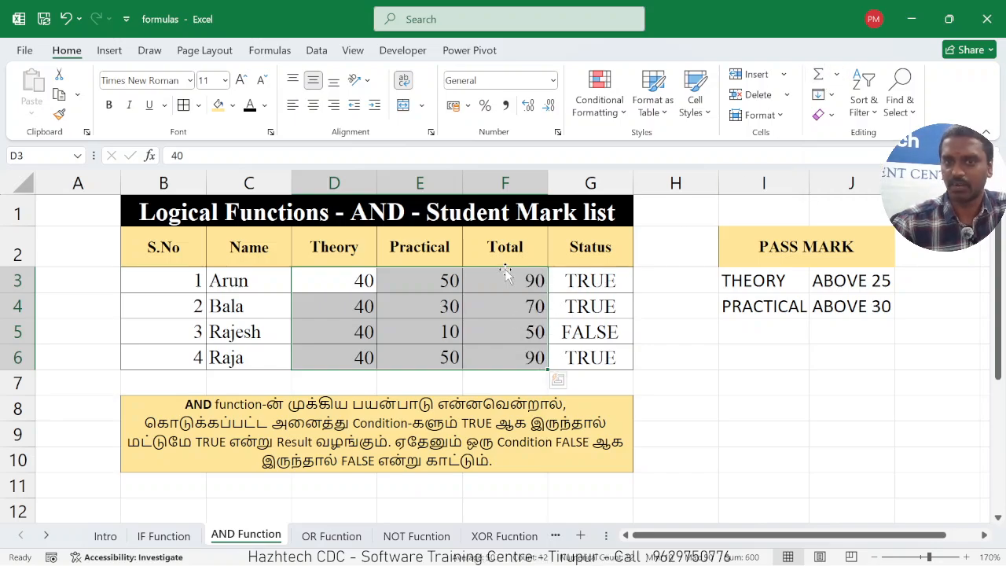
click(565, 334)
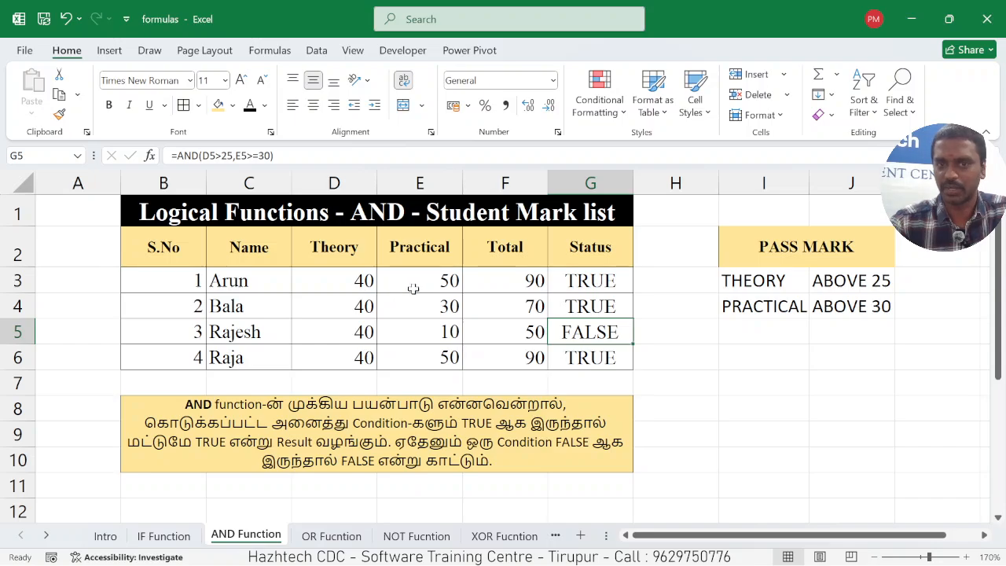
Step: Enter the formula =AND(D3>25,E3>30) in the first student's Status cell G3
click(575, 281)
text(=)
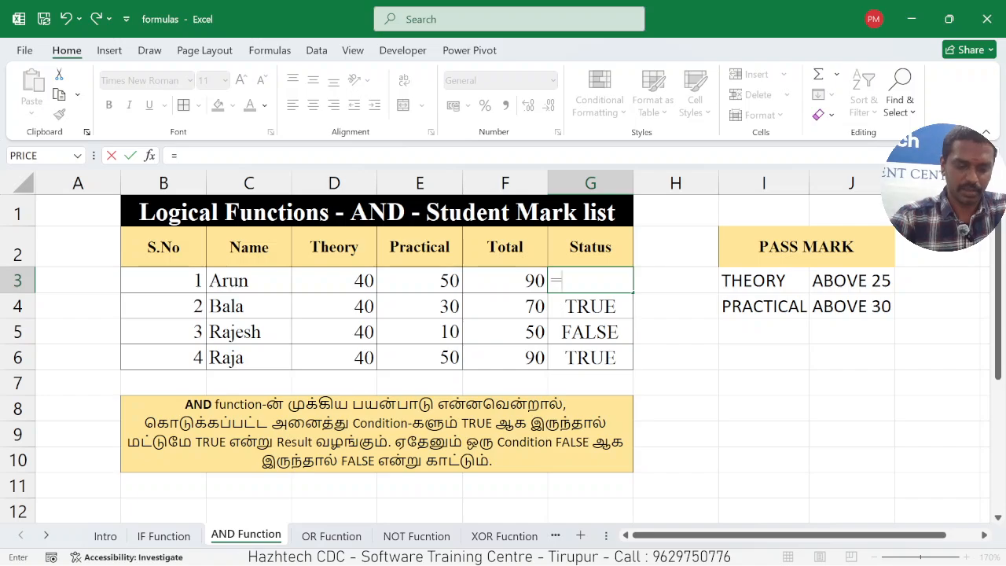
text(AND)
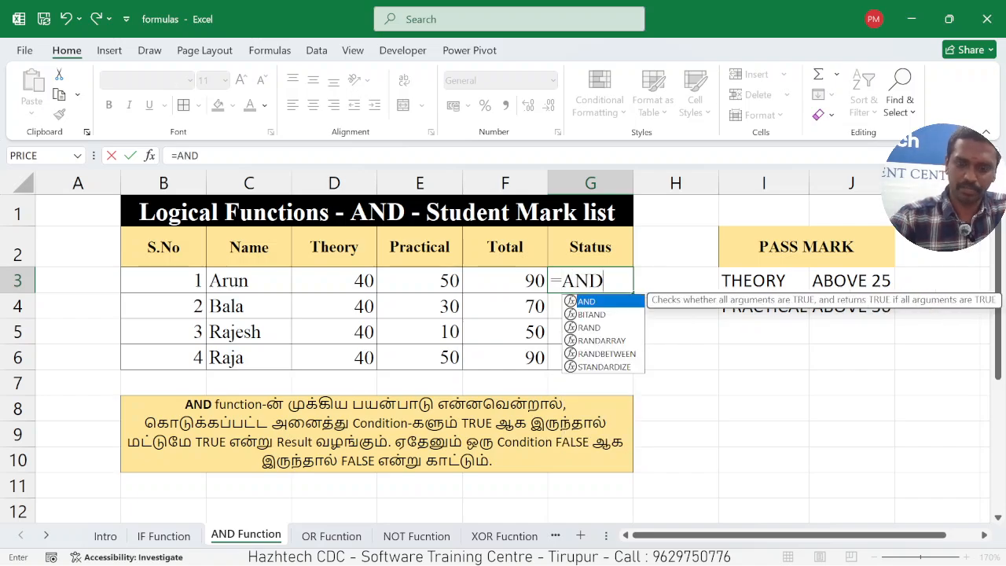
text(()
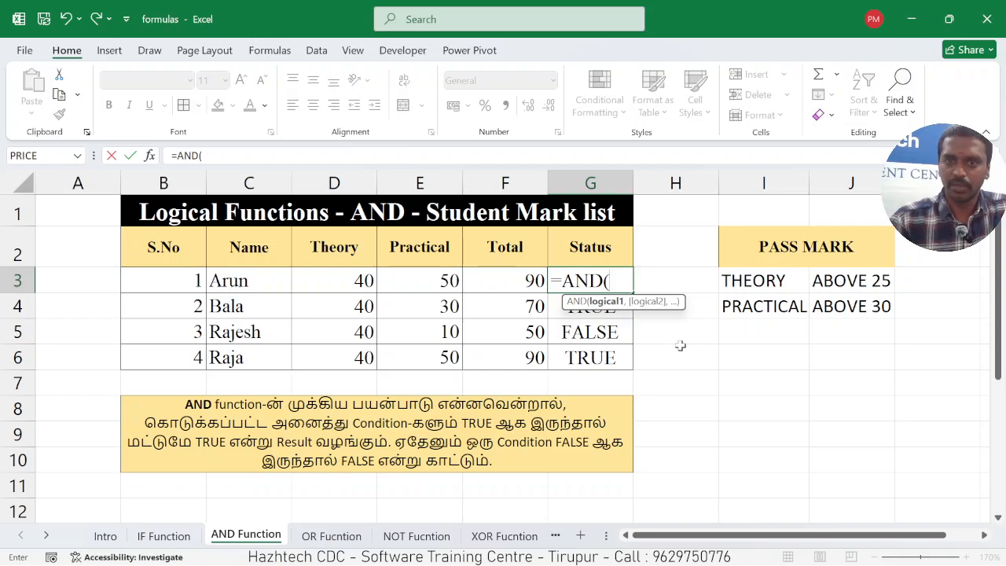
click(358, 283)
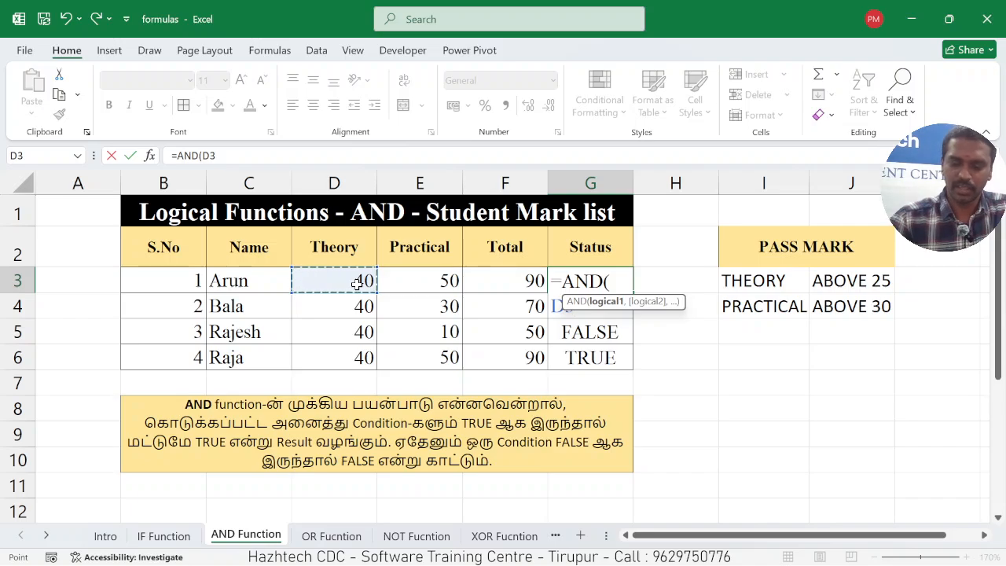
text(>)
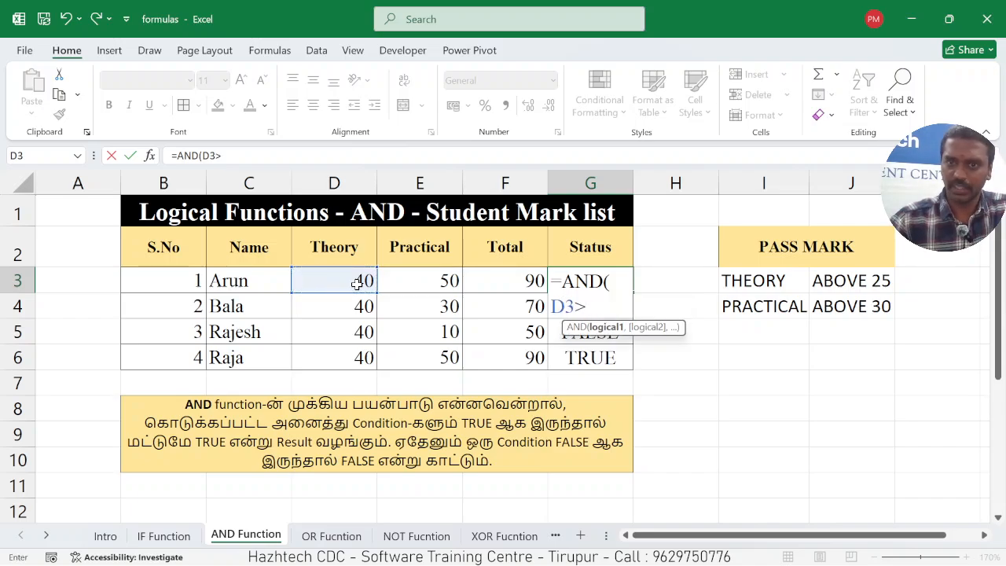
text(25,)
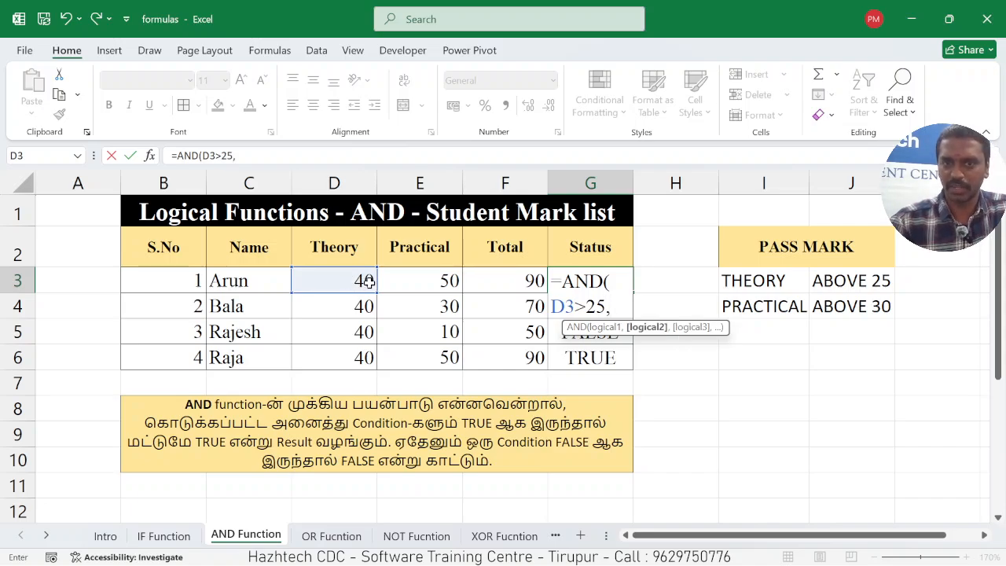
click(425, 280)
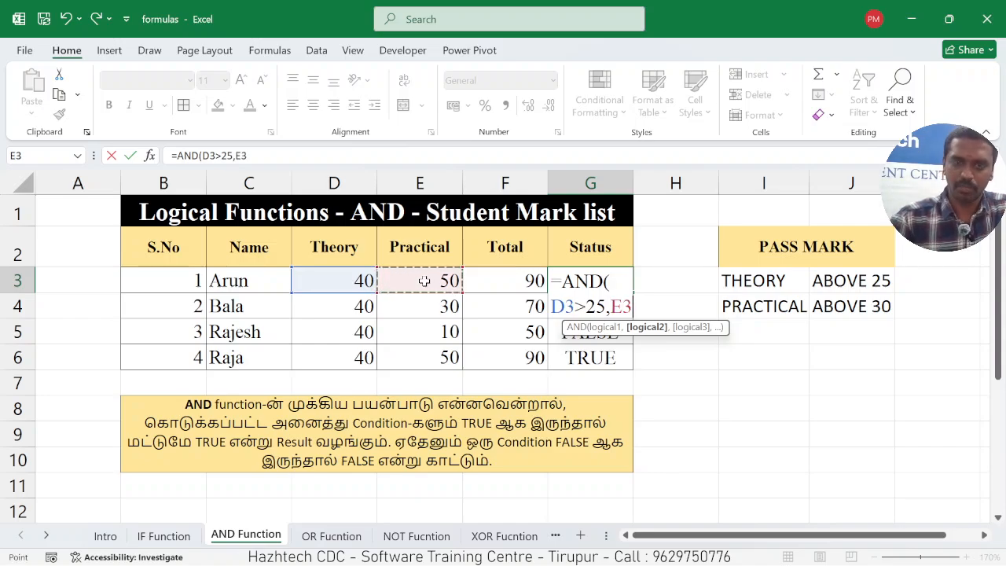
text(>)
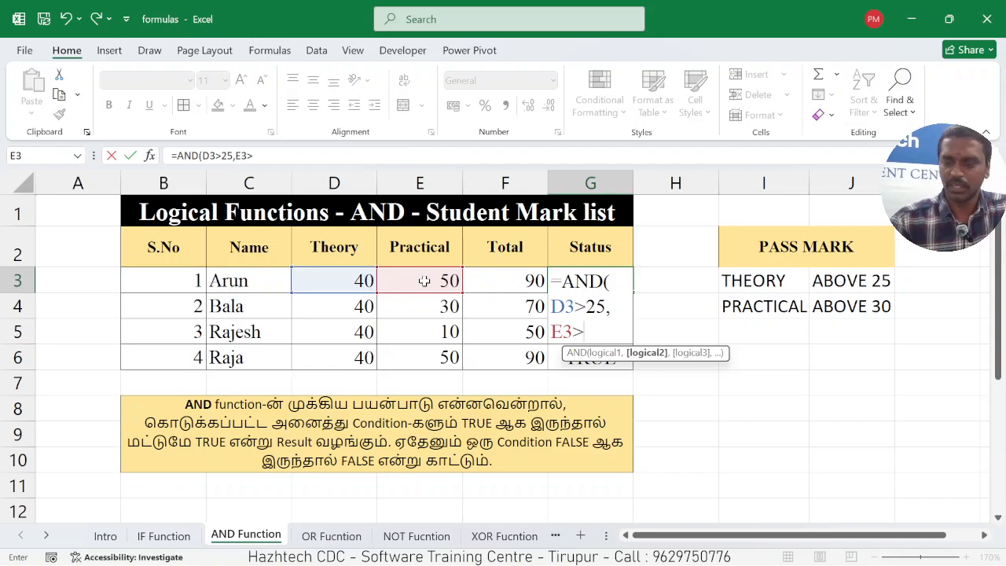
text(30))
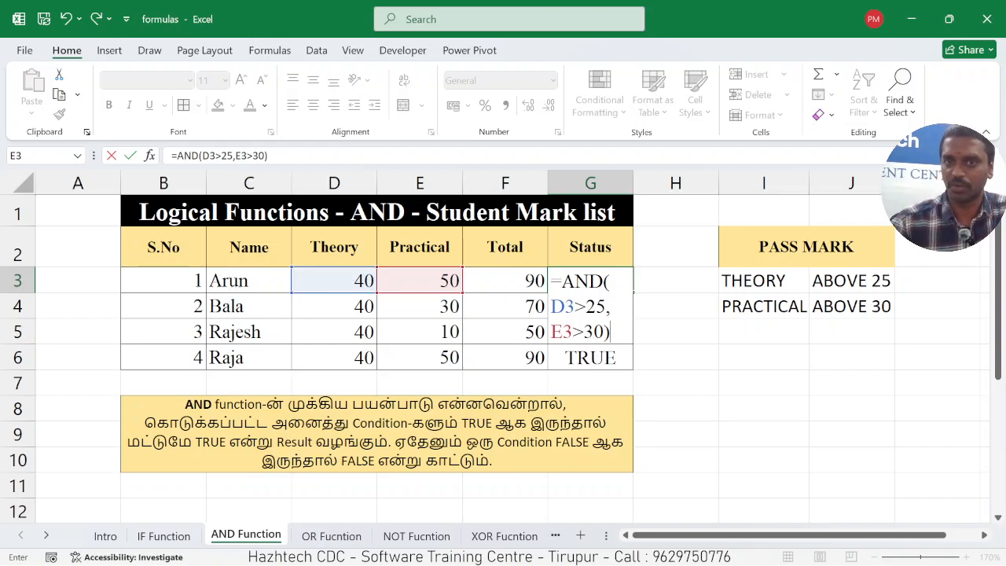
key(Return)
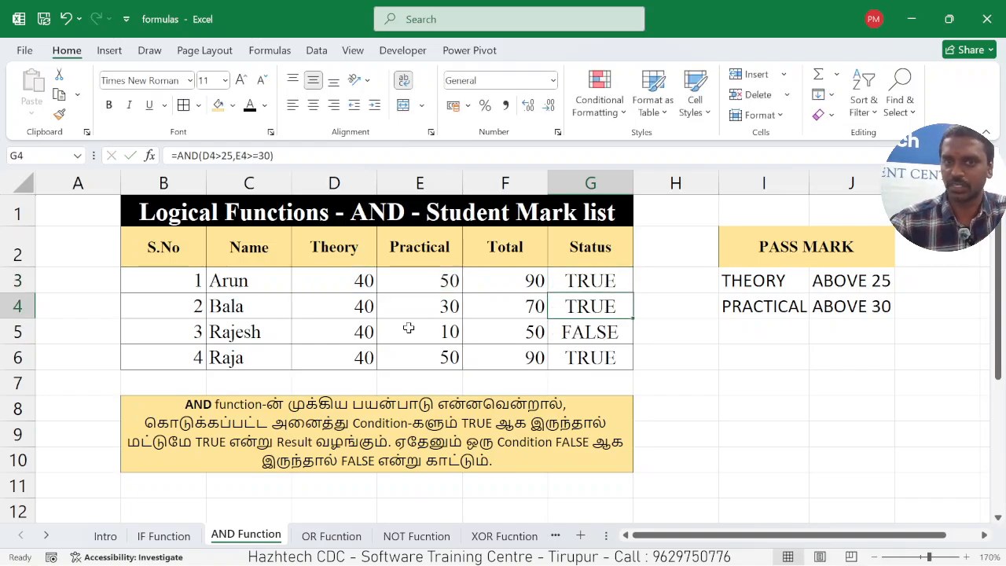
Step: Set the Theory mark in D3 to 10 and check the two conditions of the Status formula in G3
click(355, 281)
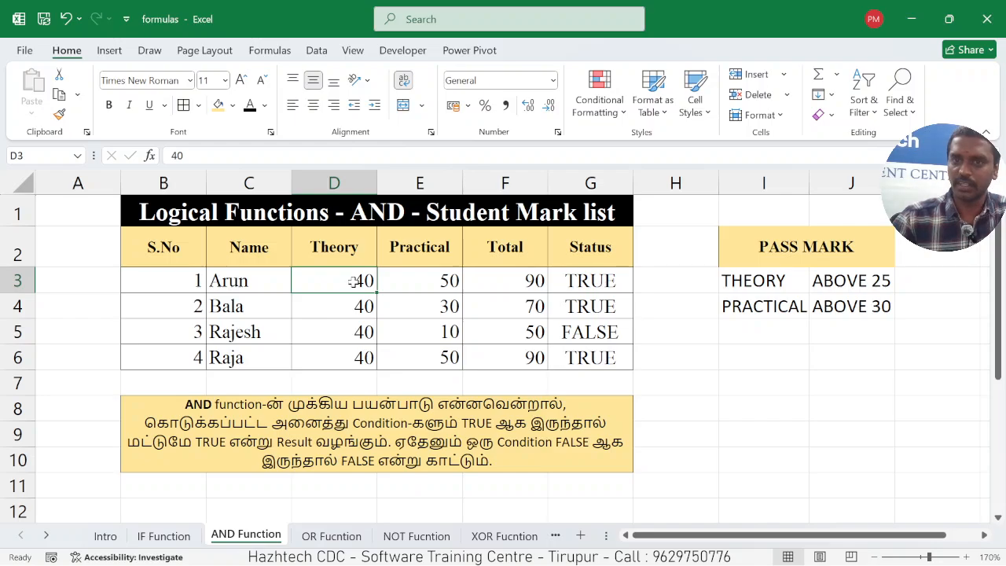
text(10)
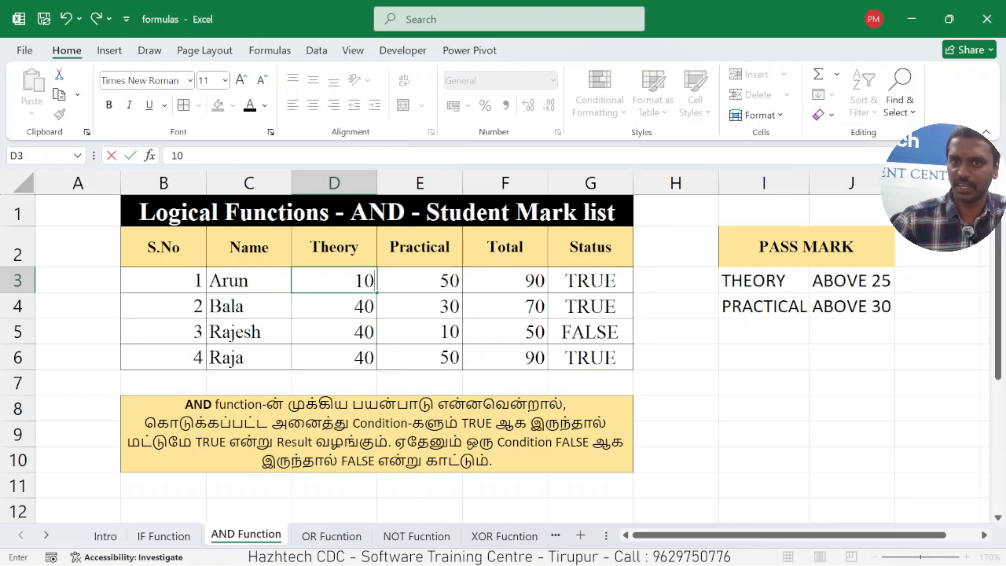
key(Return)
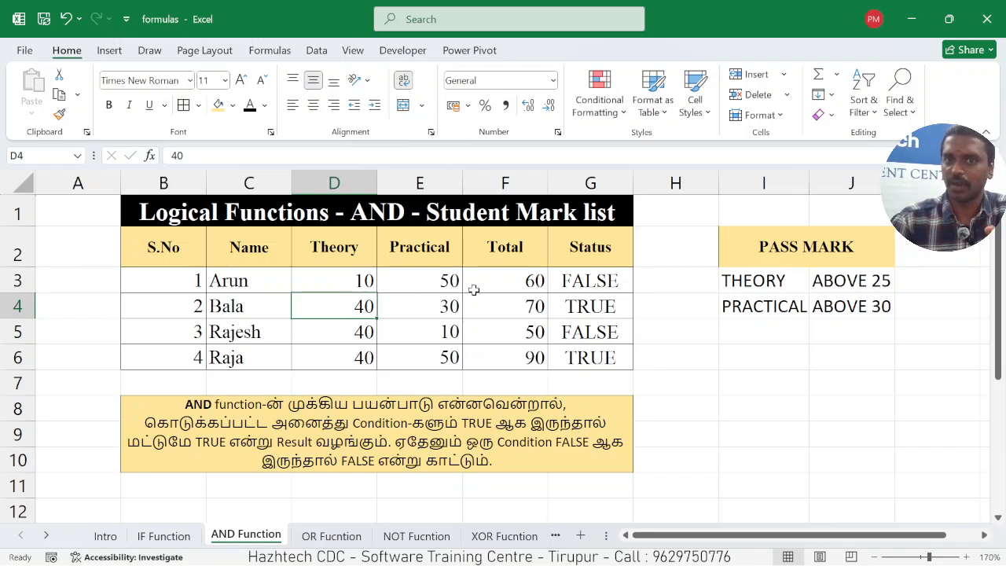
click(563, 277)
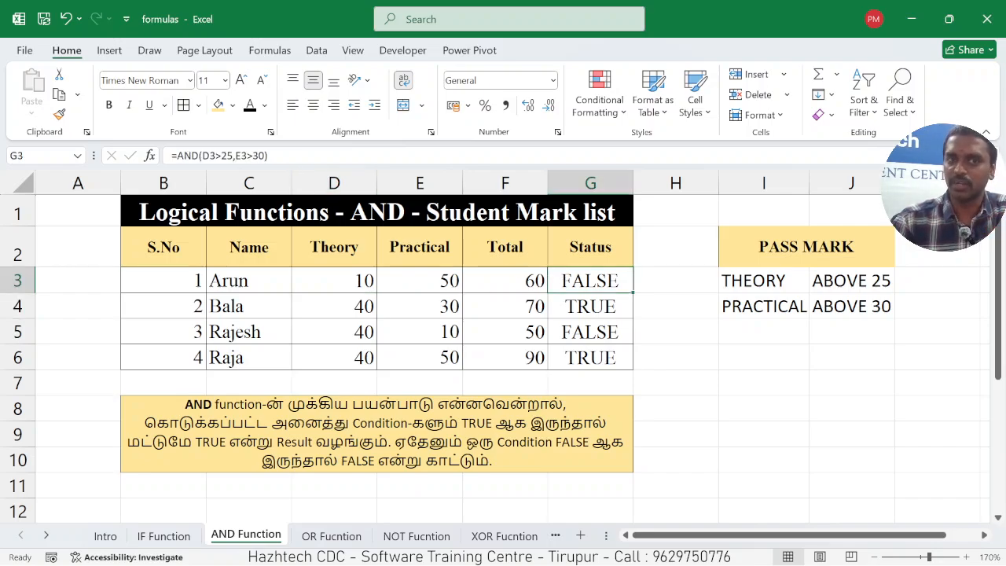
drag(202, 155, 265, 155)
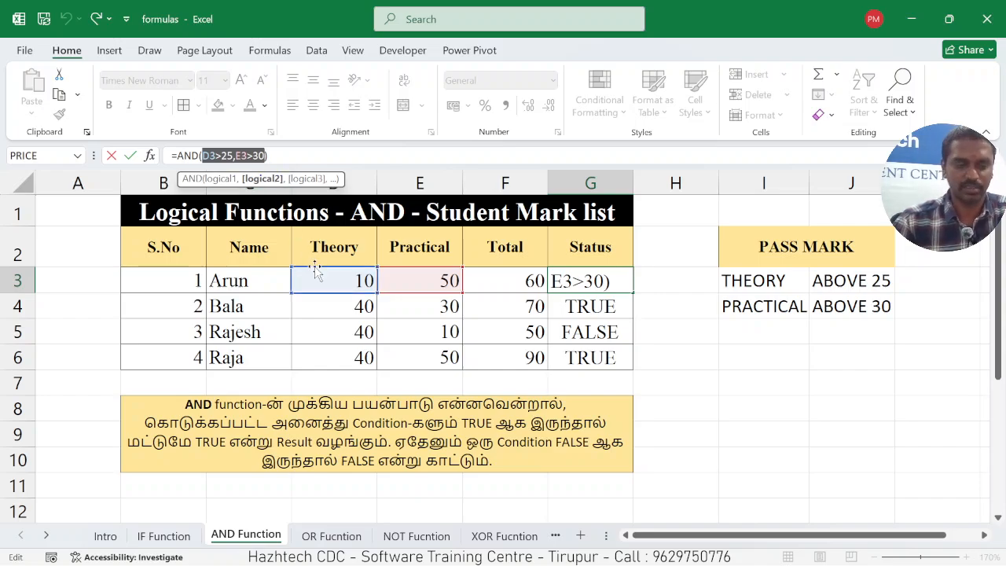
key(Return)
click(401, 310)
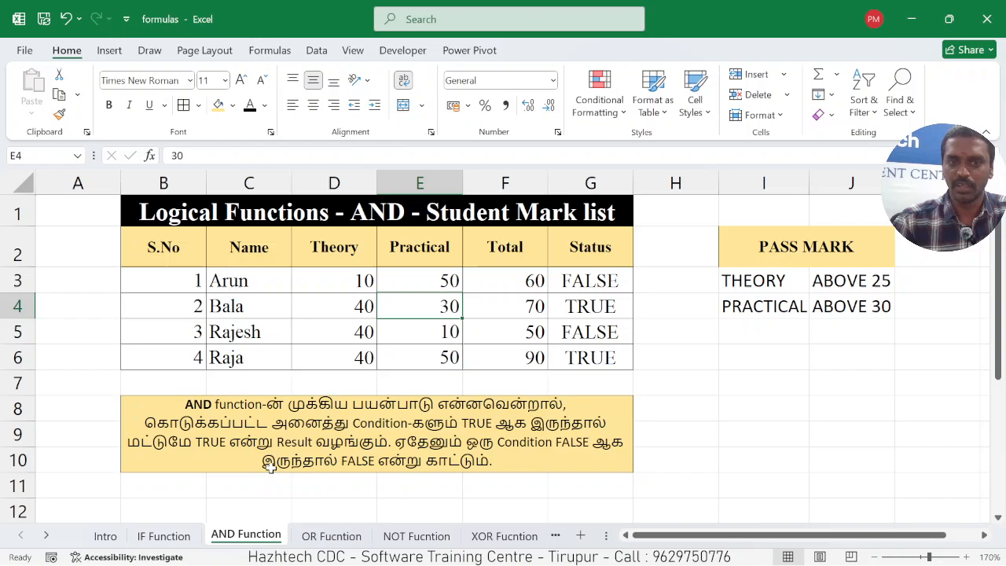
Step: Open the OR Fucntion sheet and examine the Status formula in F3 against the first student's Paper 1 and Paper 2 marks
click(327, 538)
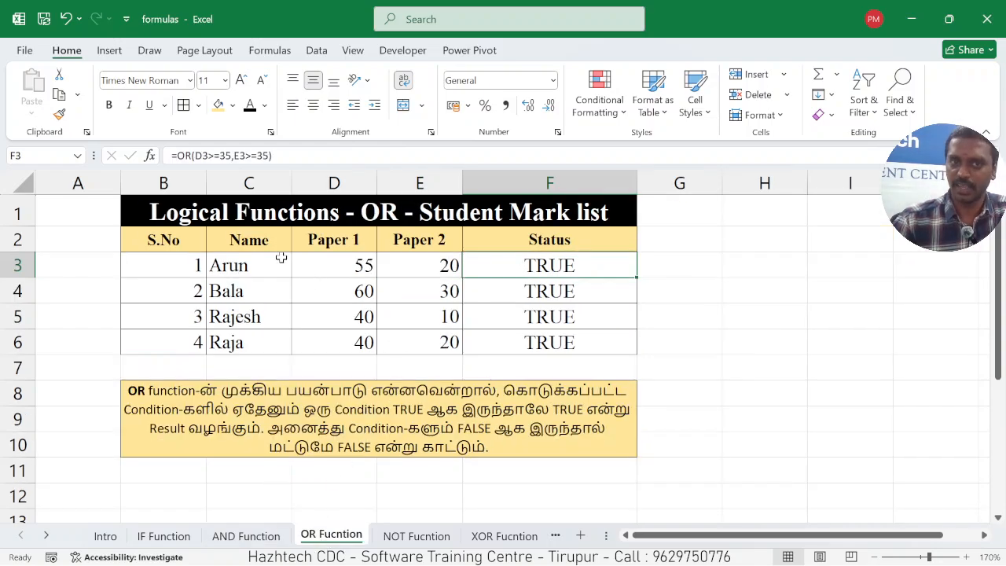
drag(195, 155, 269, 156)
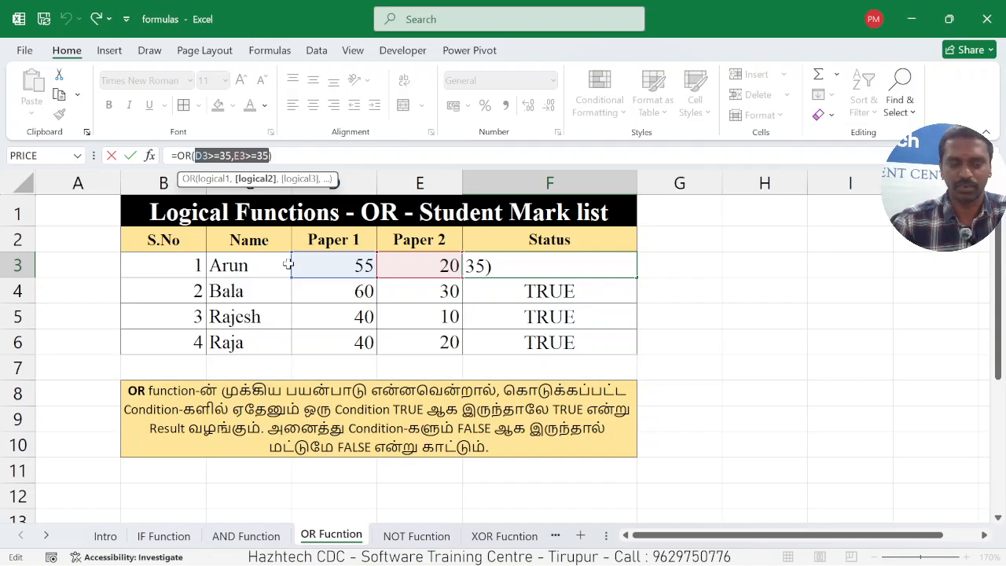
key(Escape)
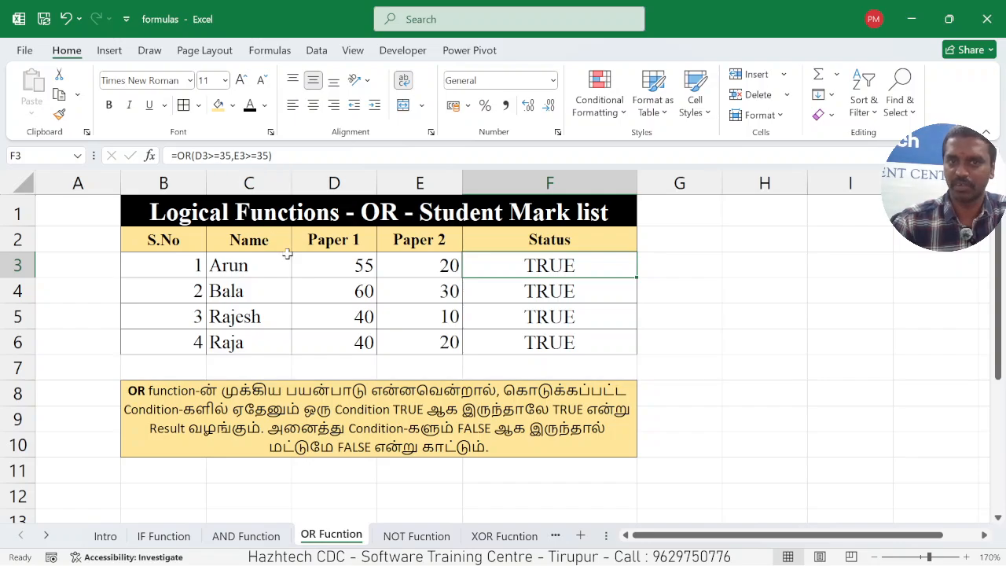
click(350, 272)
click(472, 268)
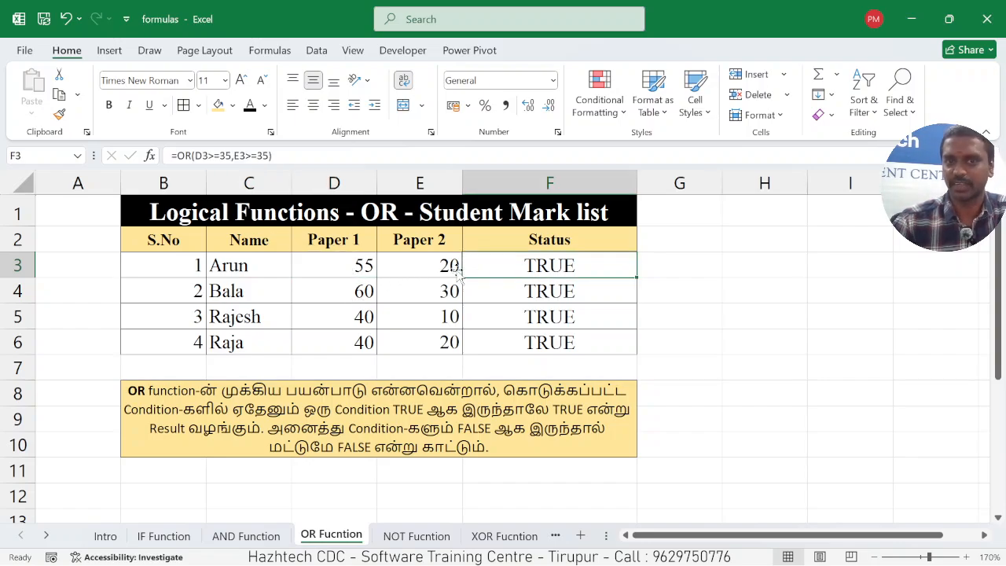
click(442, 269)
click(536, 265)
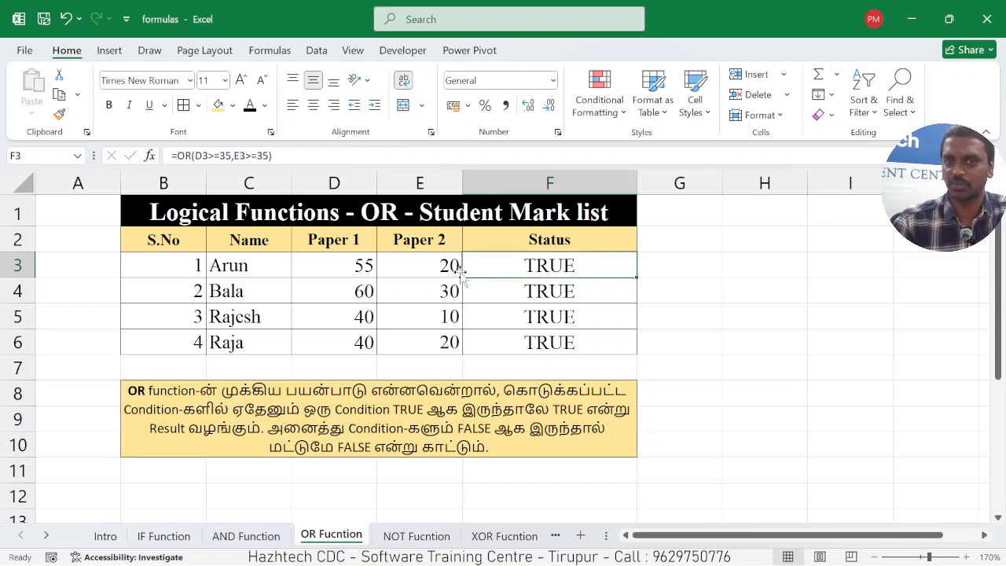
click(444, 270)
Step: Set the Paper 1 mark in D3 to 10 and check the OR Status in F3, comparing with the AND Function sheet
click(328, 271)
text(10)
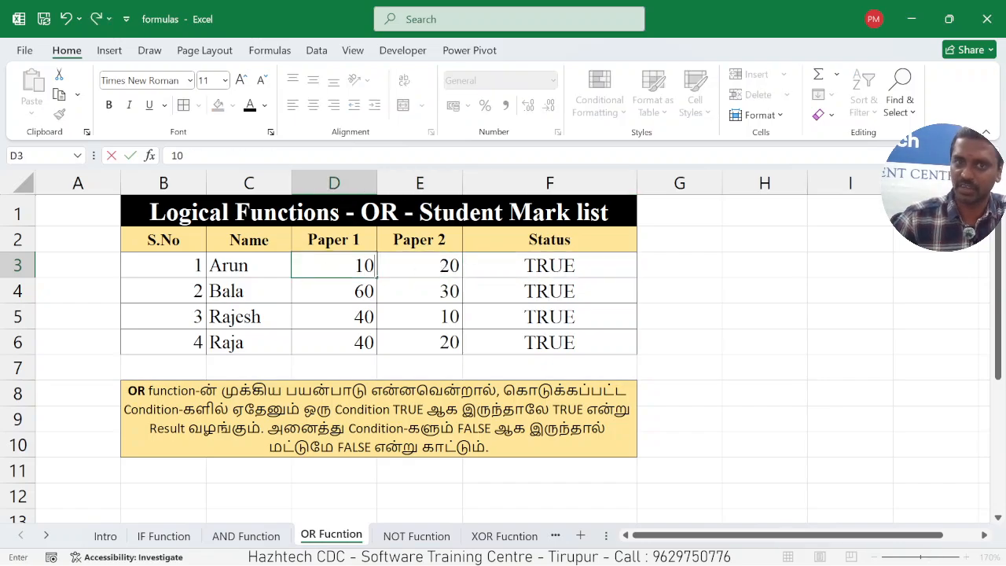
key(Return)
click(346, 268)
click(395, 265)
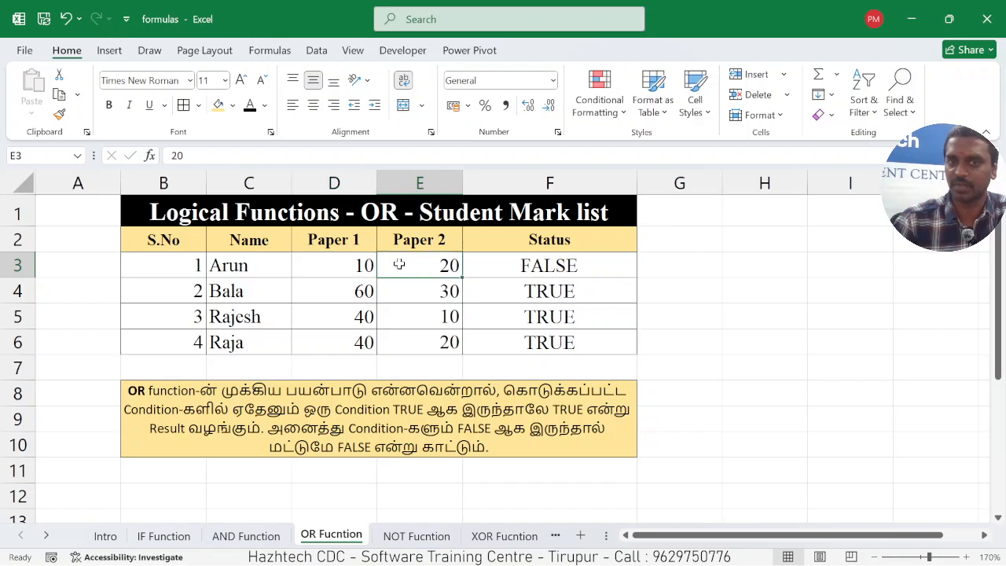
click(497, 270)
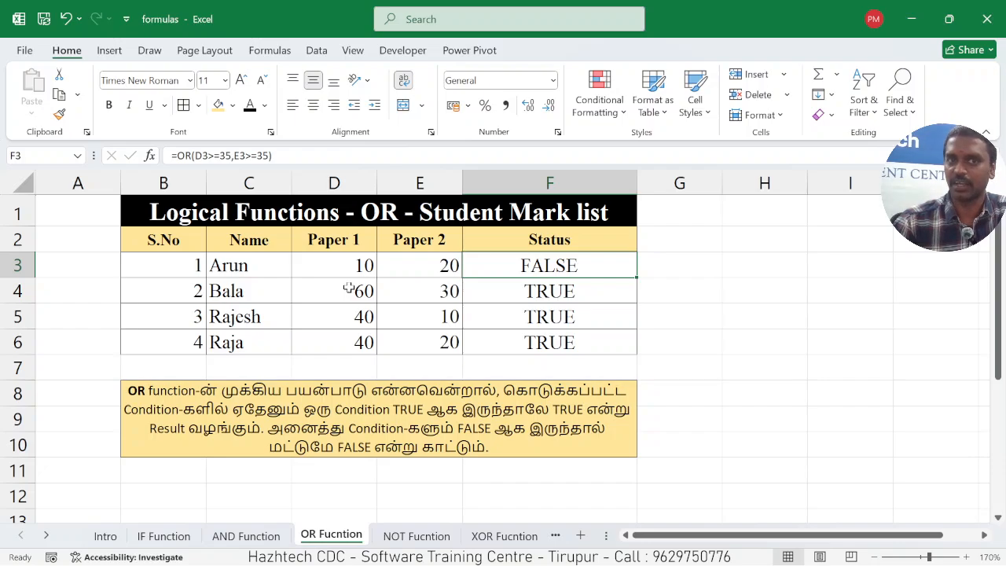
click(254, 537)
click(307, 541)
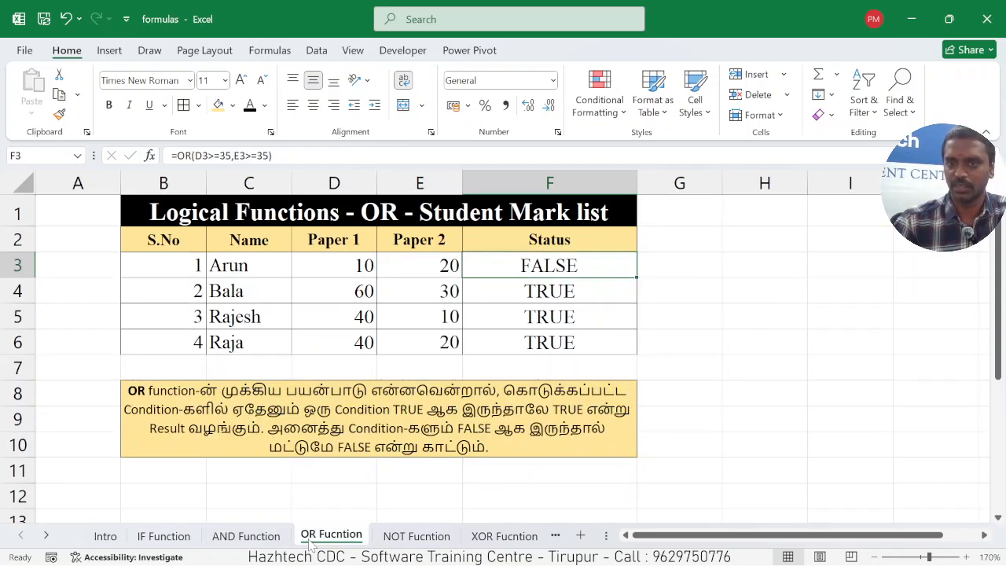
Step: On the NOT Fucntion sheet, enter the formula =NOT(F3) in cell G3 beside the first student's Status
click(402, 543)
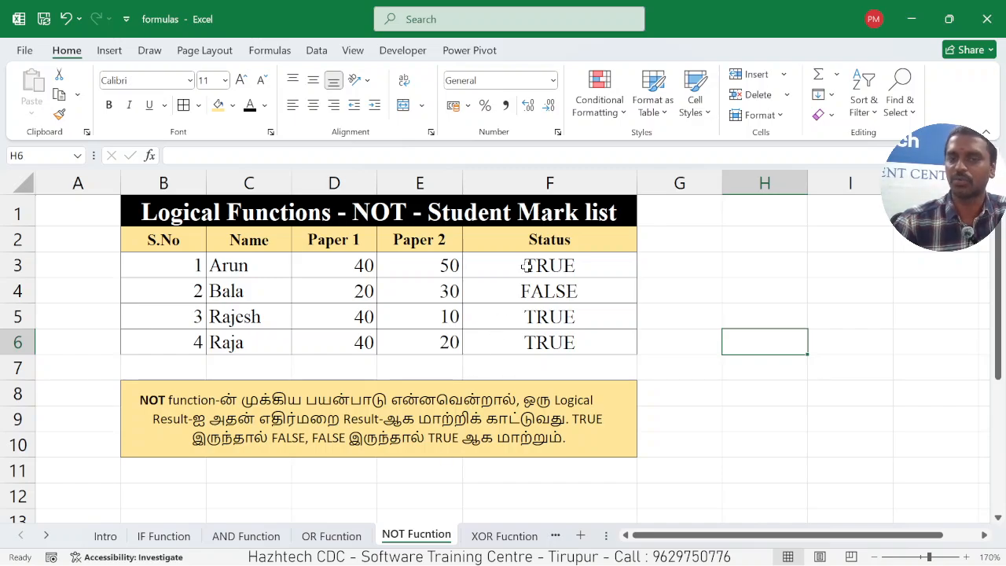
click(667, 265)
text(=NOT)
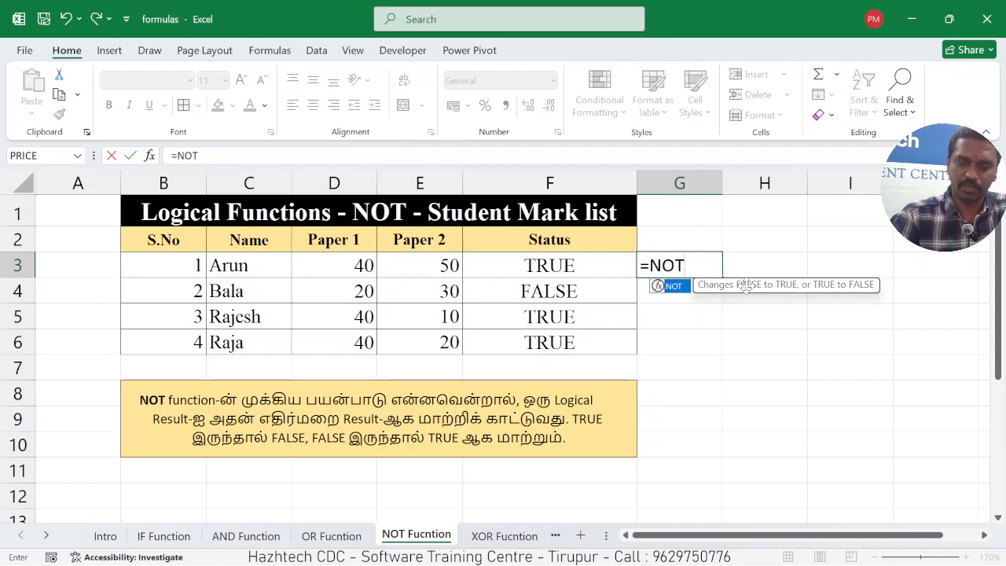
text(()
click(602, 265)
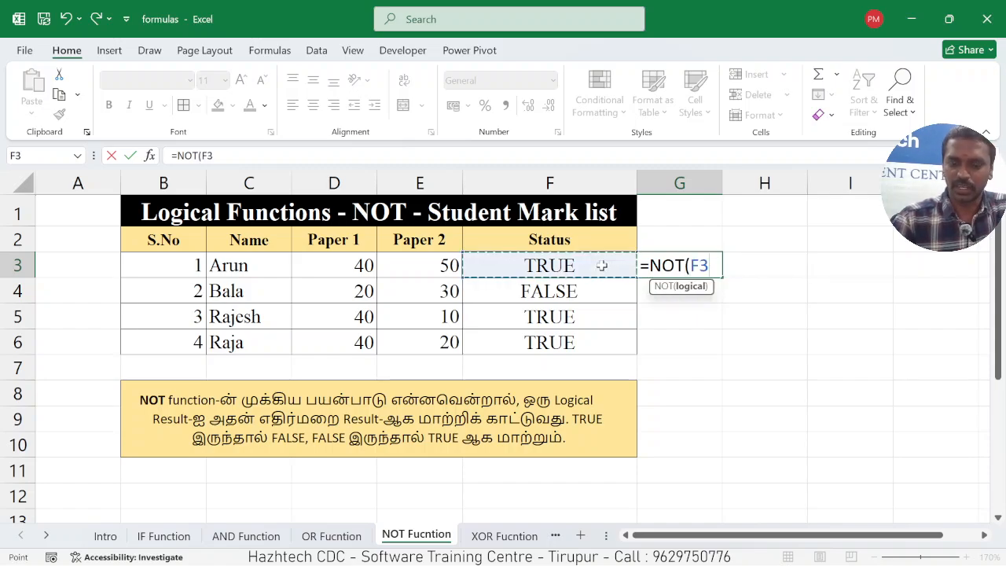
text())
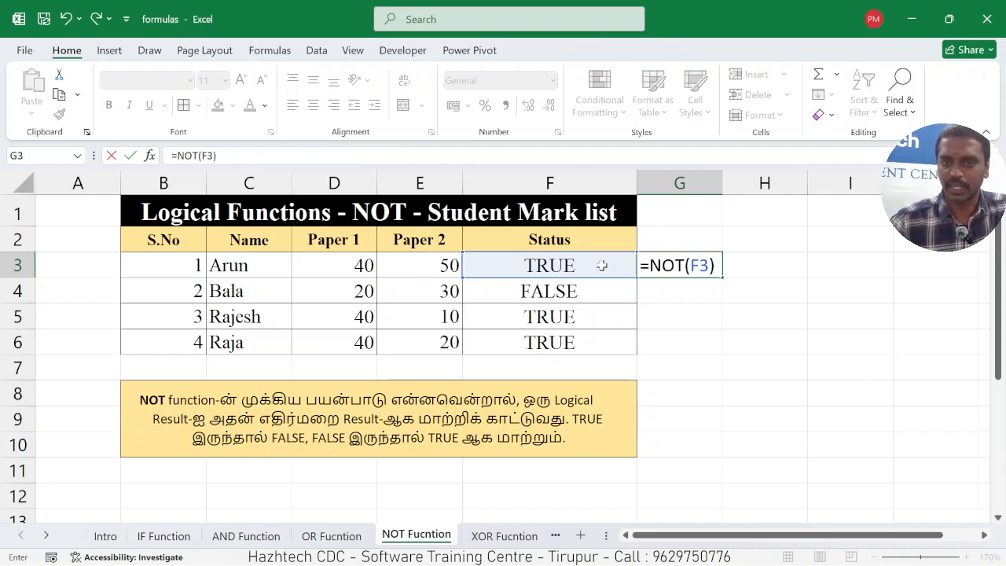
key(Return)
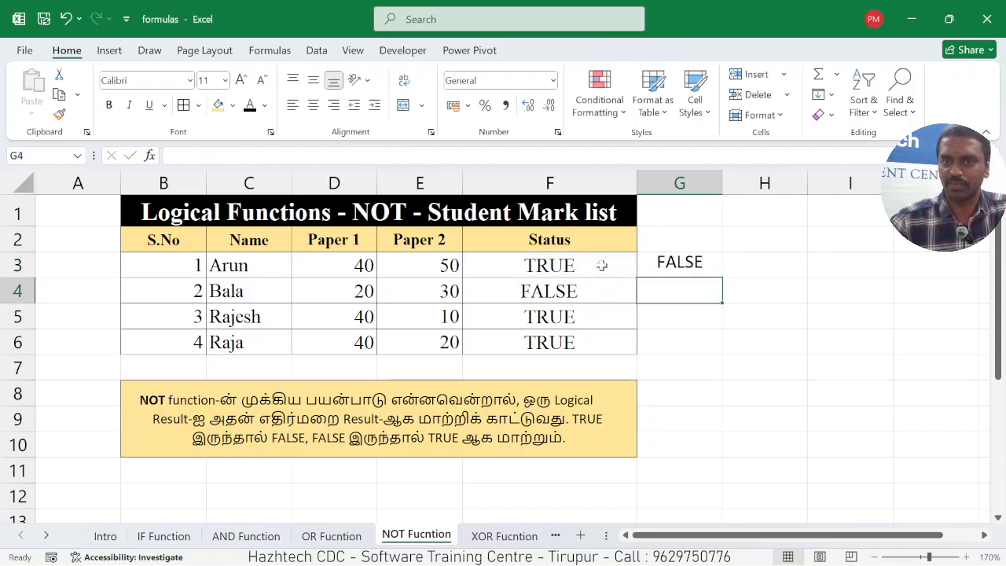
Step: Fill the NOT formula from G3 down to G6 and compare the inverted results with the Status column
click(708, 266)
drag(725, 281, 721, 353)
click(521, 291)
click(683, 293)
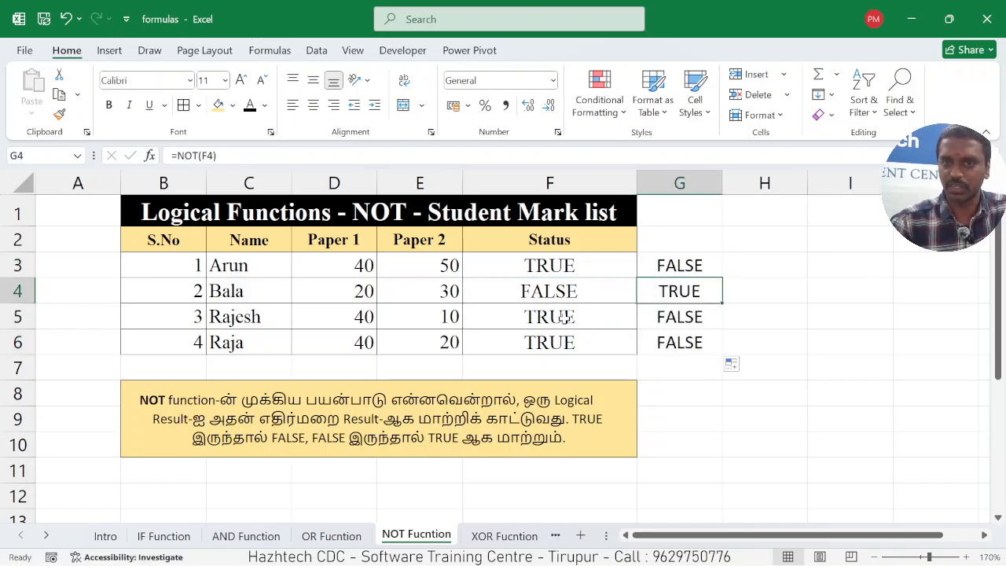
click(702, 317)
click(551, 343)
click(720, 351)
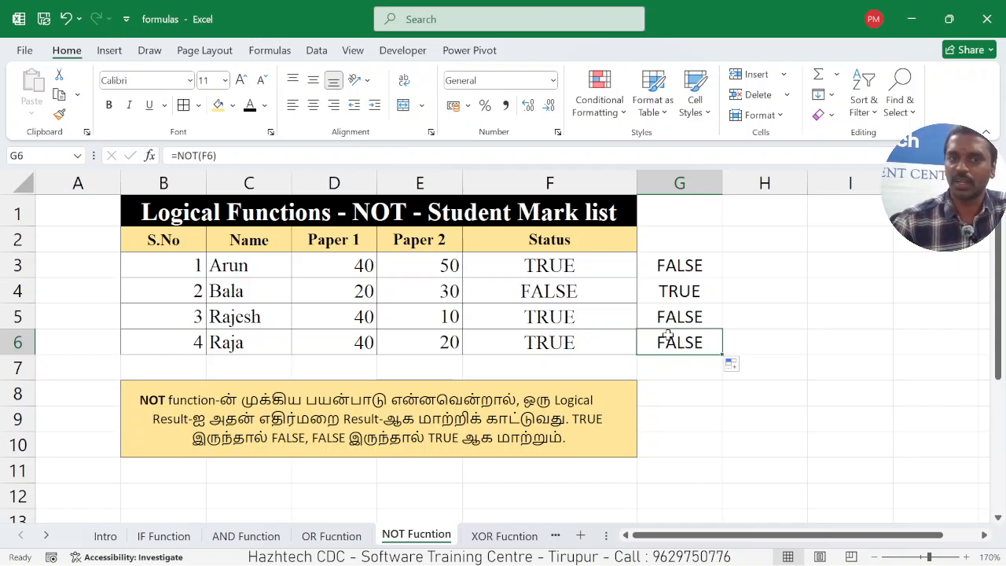
Step: Open the XOR Fucntion sheet and compare State 1 and State 2 with the Result formulas in rows 3 and 6
click(484, 536)
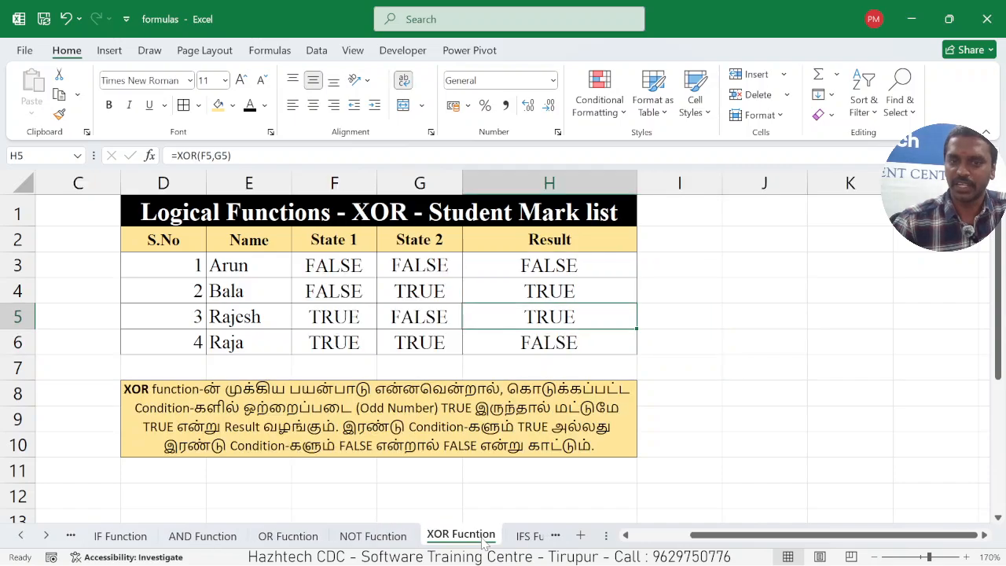
click(709, 357)
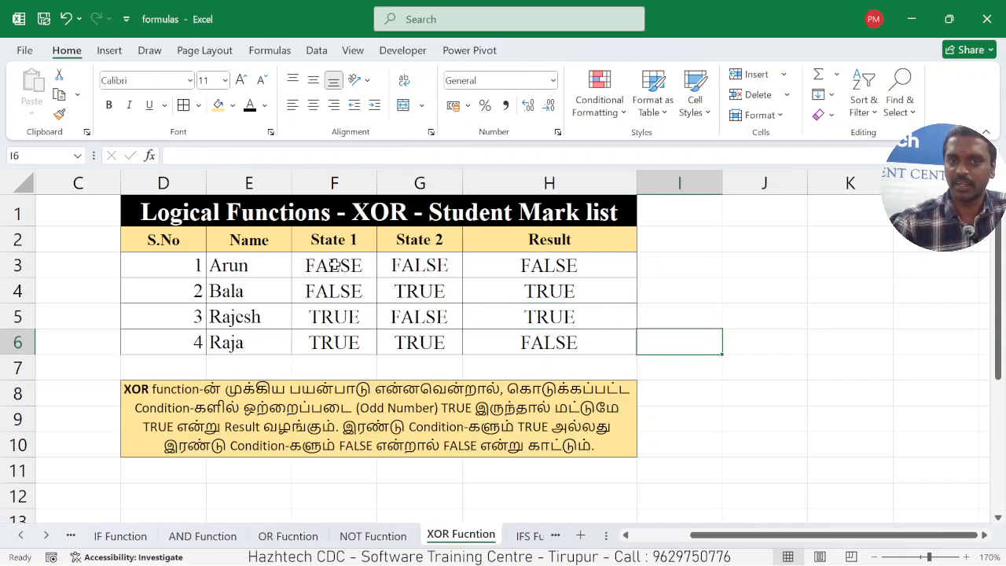
drag(339, 265, 403, 266)
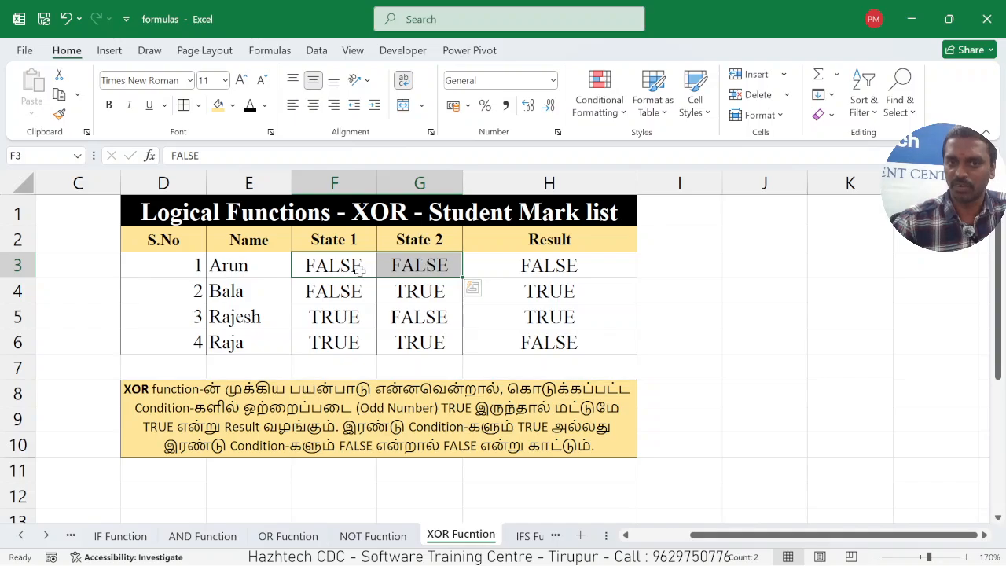
click(525, 267)
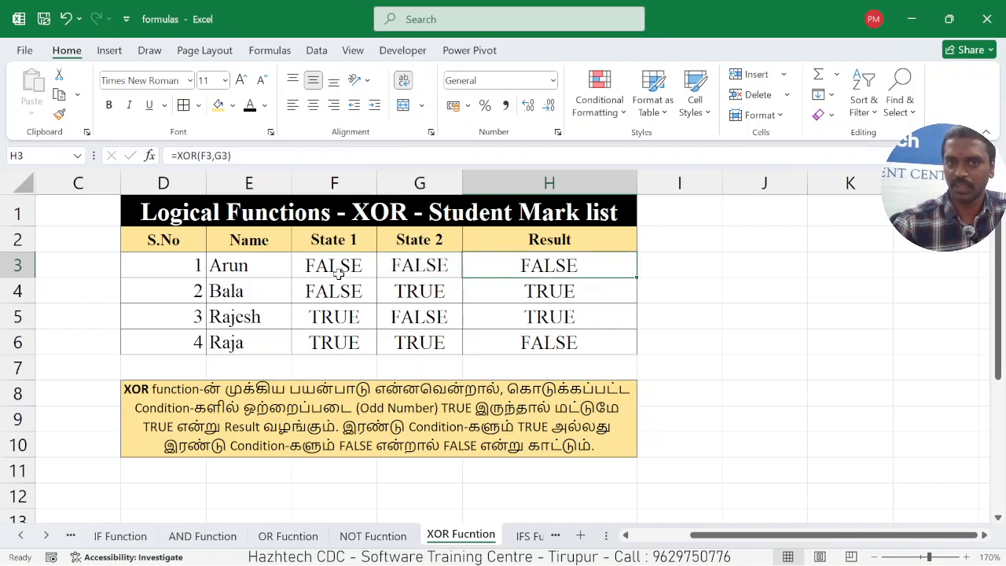
drag(338, 267, 403, 271)
click(521, 267)
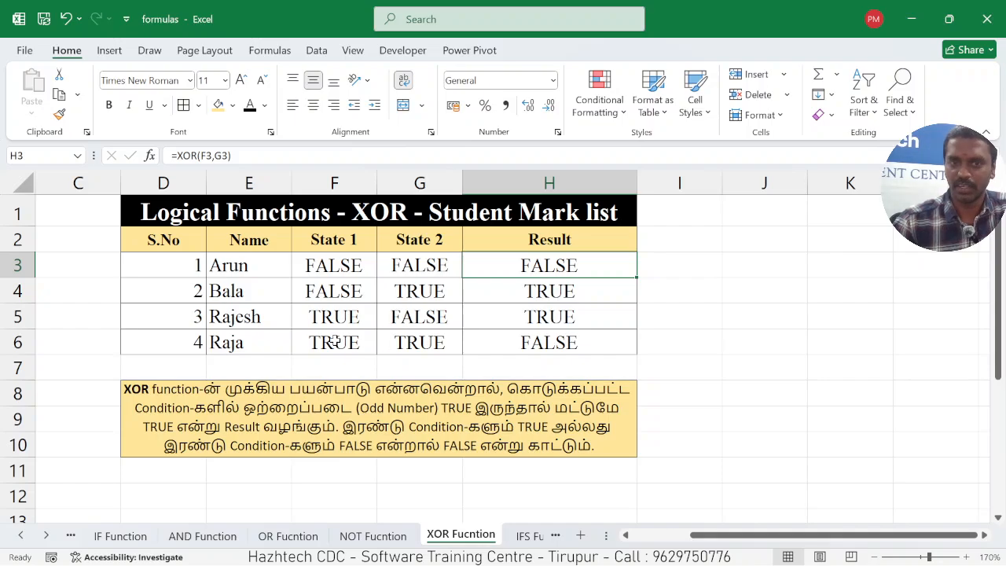
drag(335, 343, 411, 339)
click(513, 345)
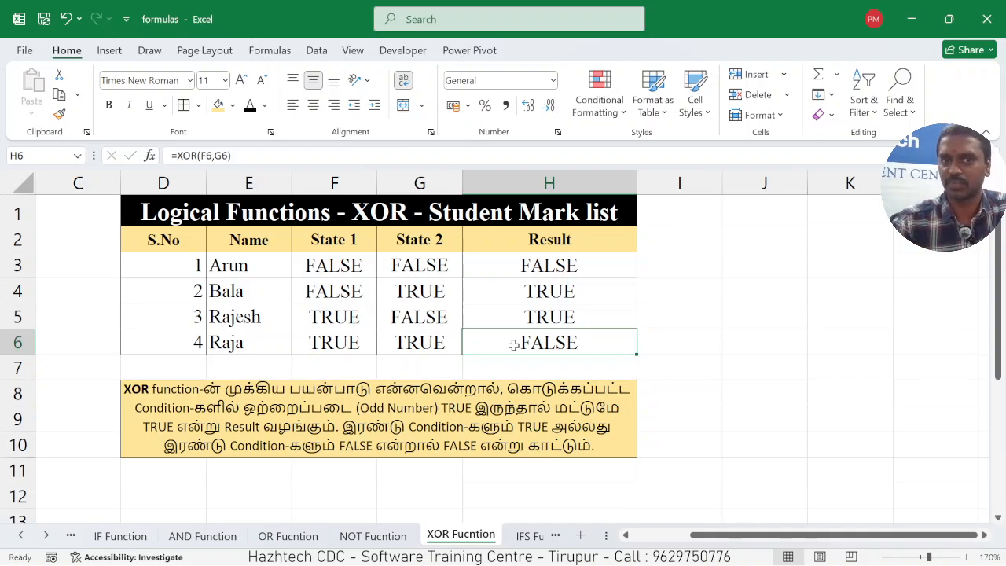
Step: Enter the formula =XOR(F3,G3) in Result cell H3 and check it against the first student's two states
click(537, 266)
text(=)
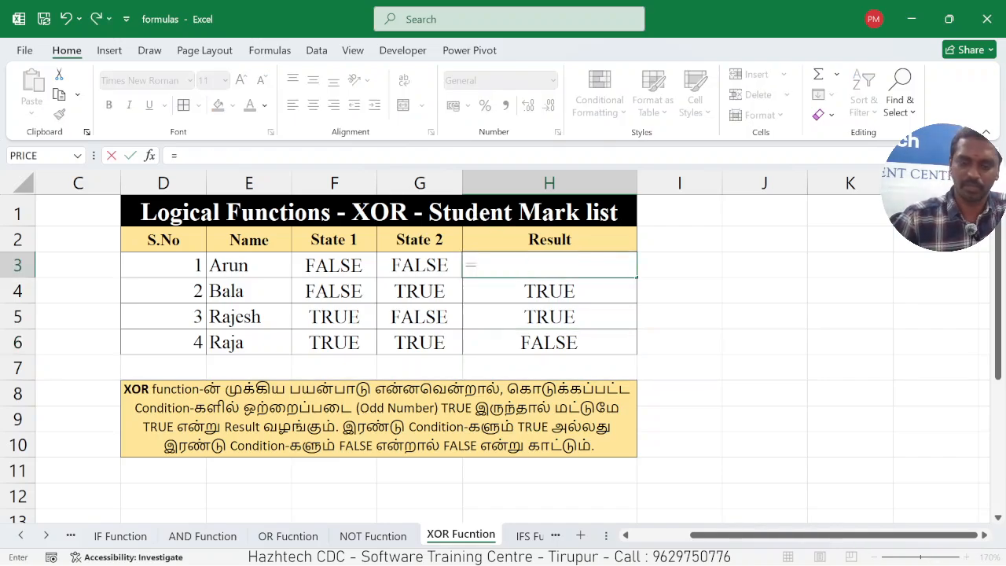
text(XOR)
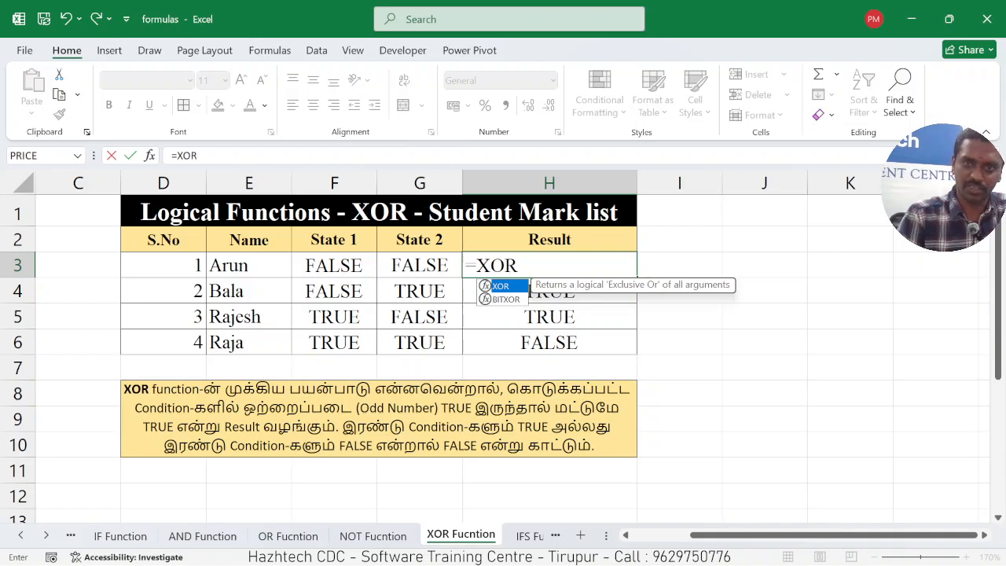
text(()
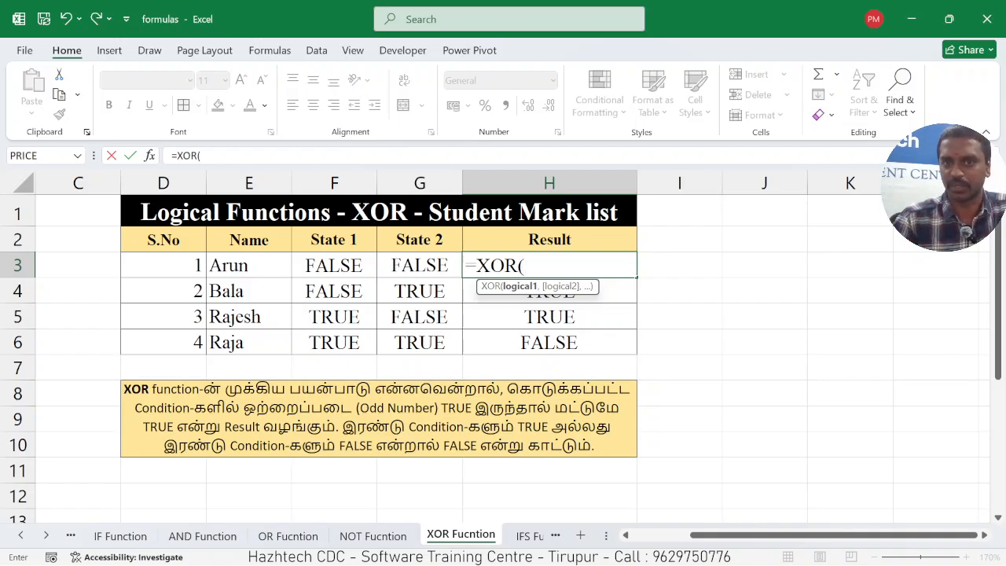
click(337, 269)
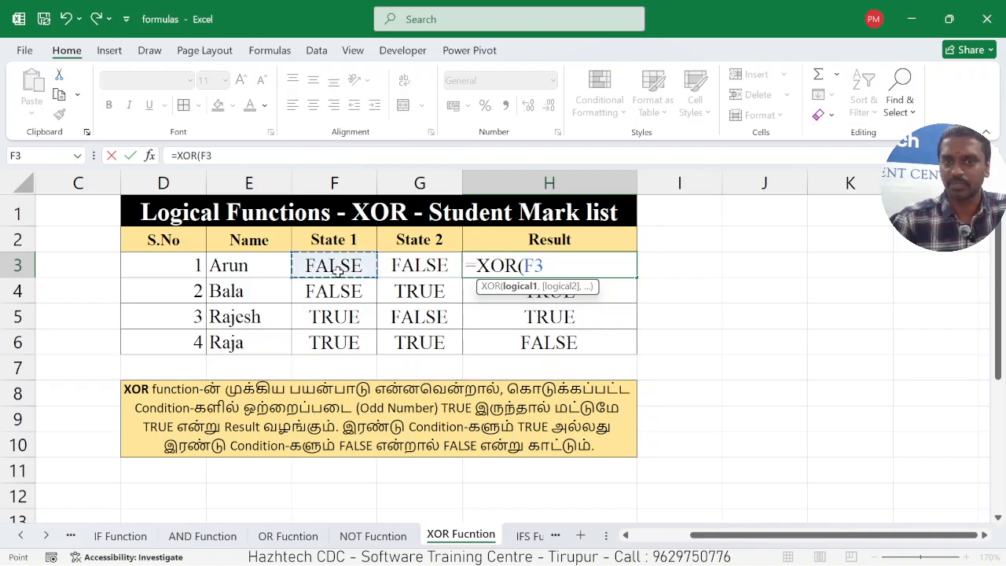
text(,)
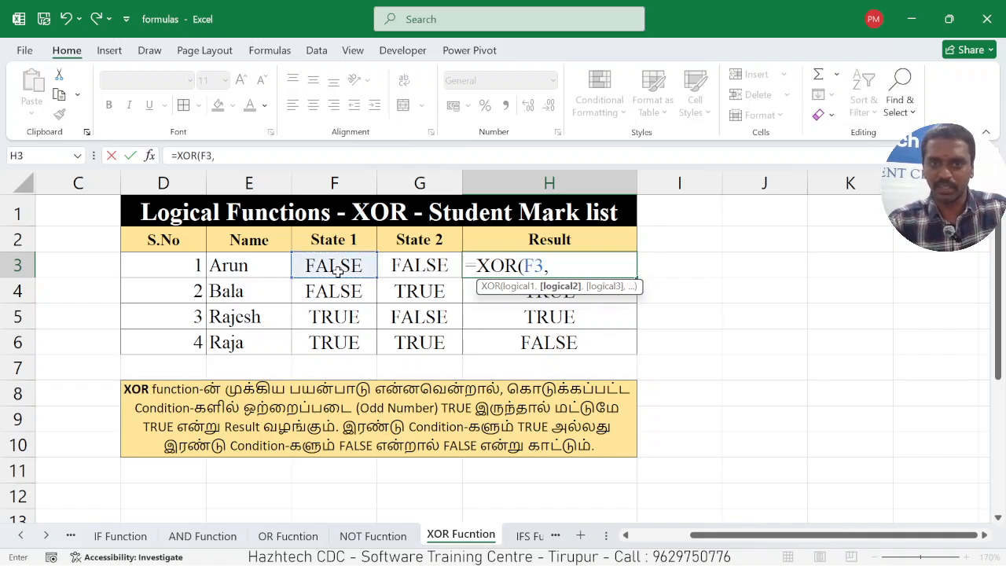
click(446, 267)
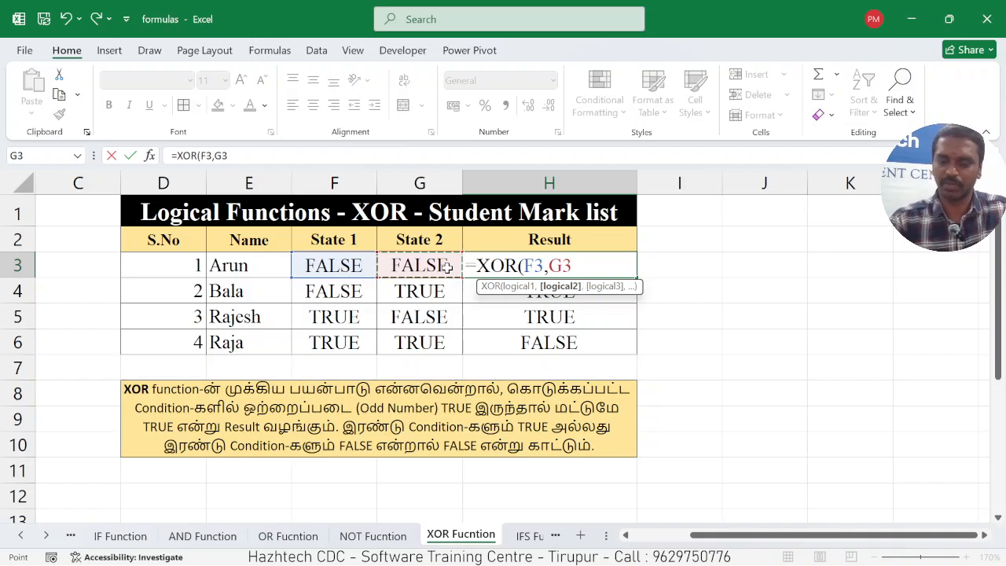
text())
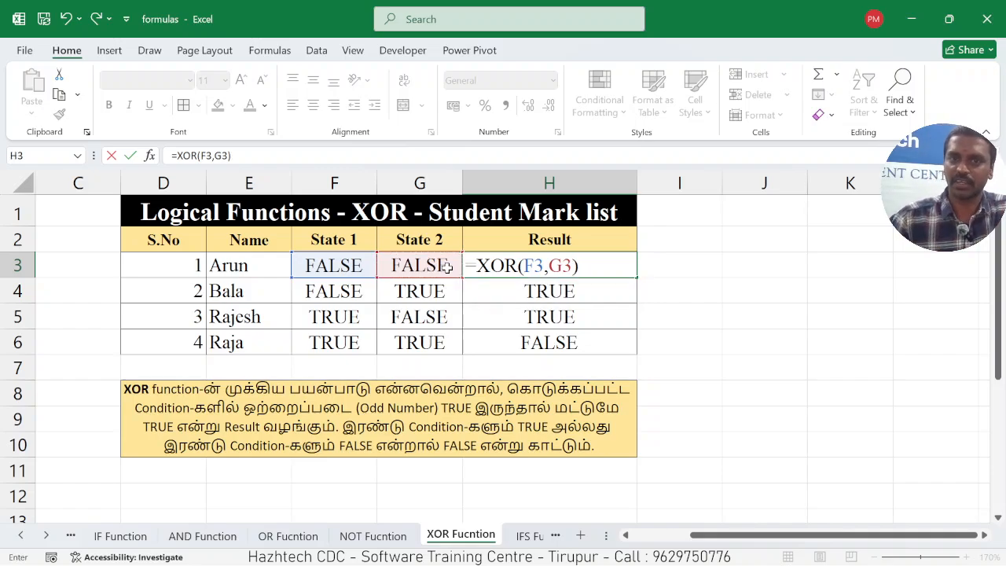
key(Return)
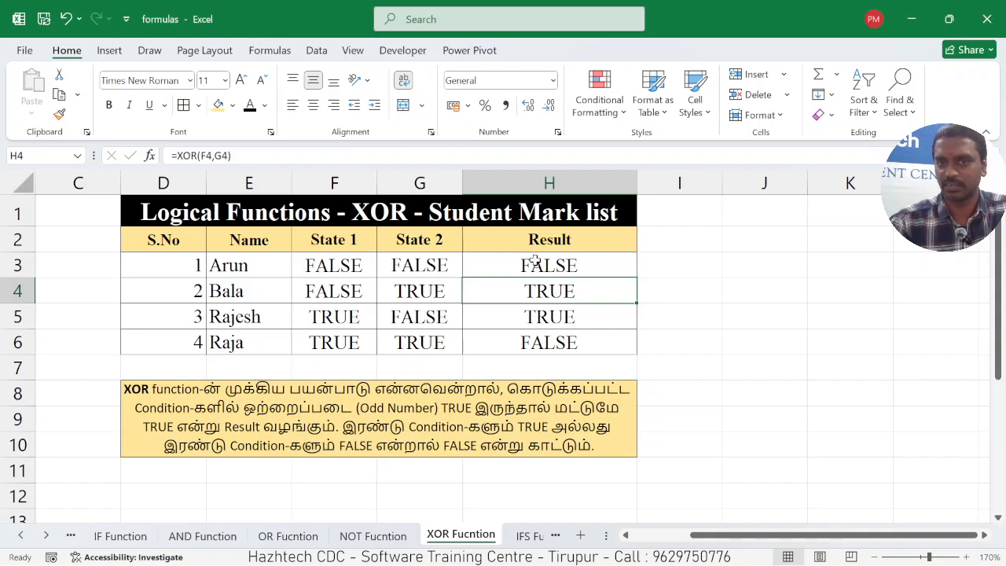
click(535, 264)
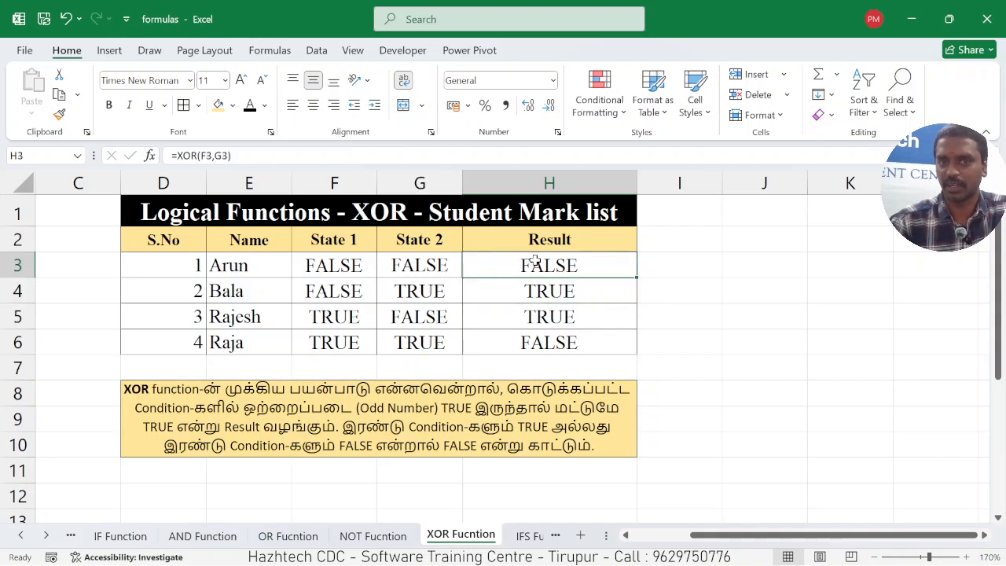
Step: Open the IFS Function sheet and examine the conditions F3>=90, F3>=75 and F3>=50 in G3's Grade formula, plus the Grade cells below
click(527, 538)
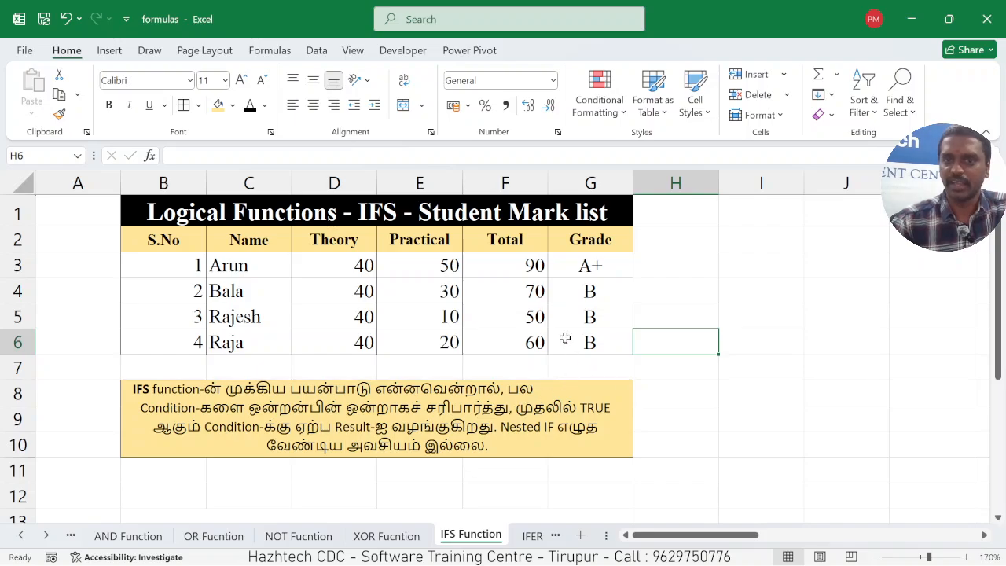
click(582, 269)
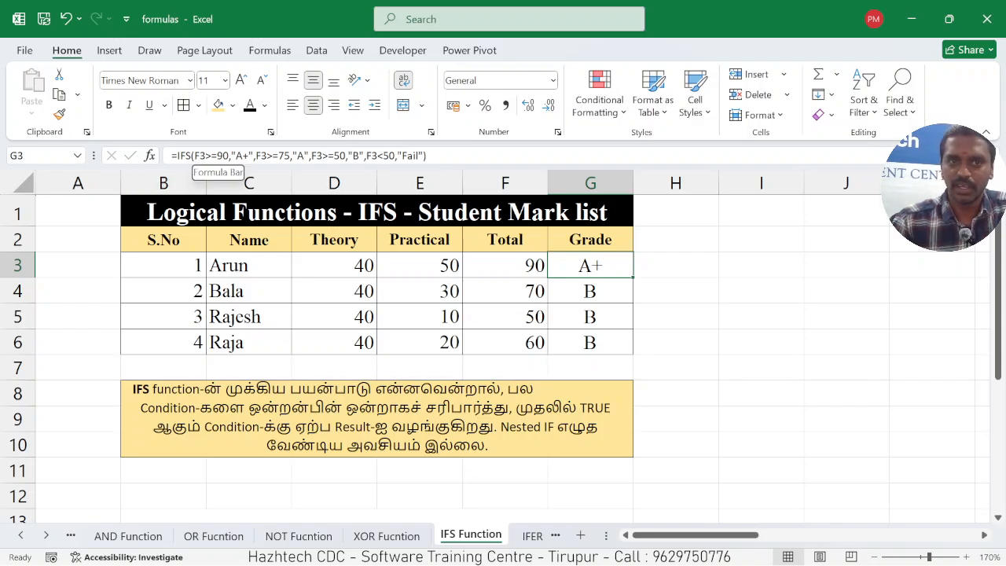
drag(195, 156, 229, 156)
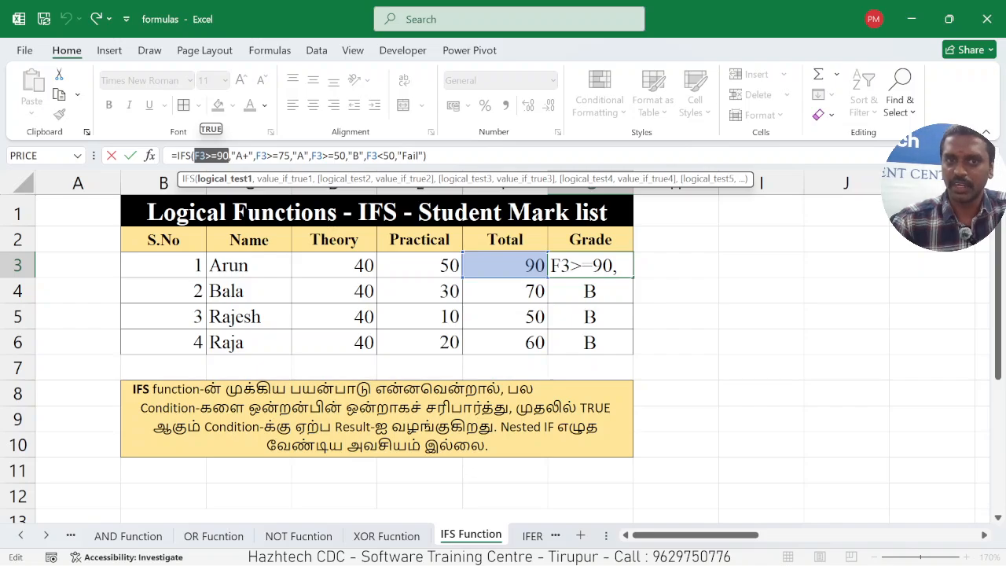
drag(255, 155, 290, 156)
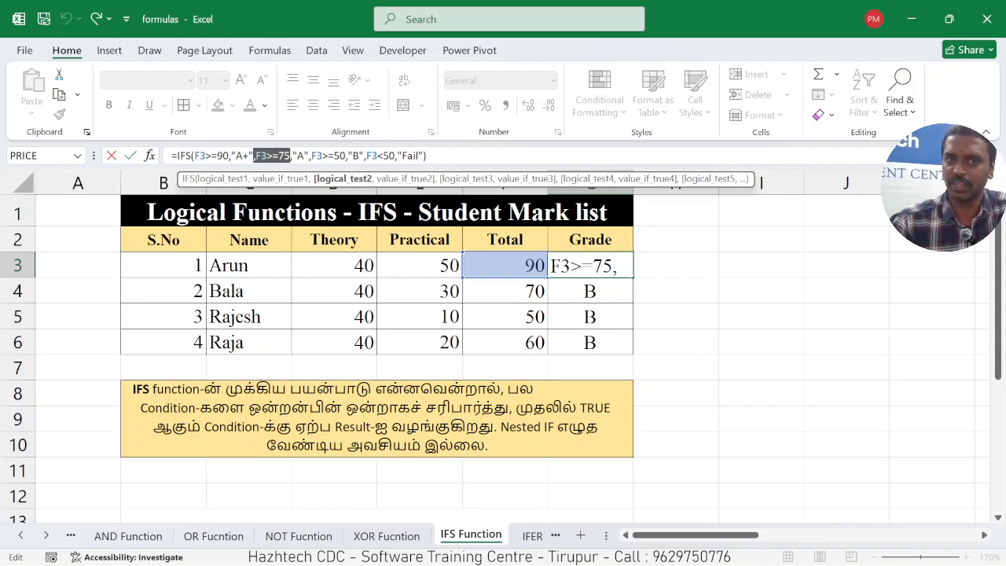
drag(312, 156, 346, 156)
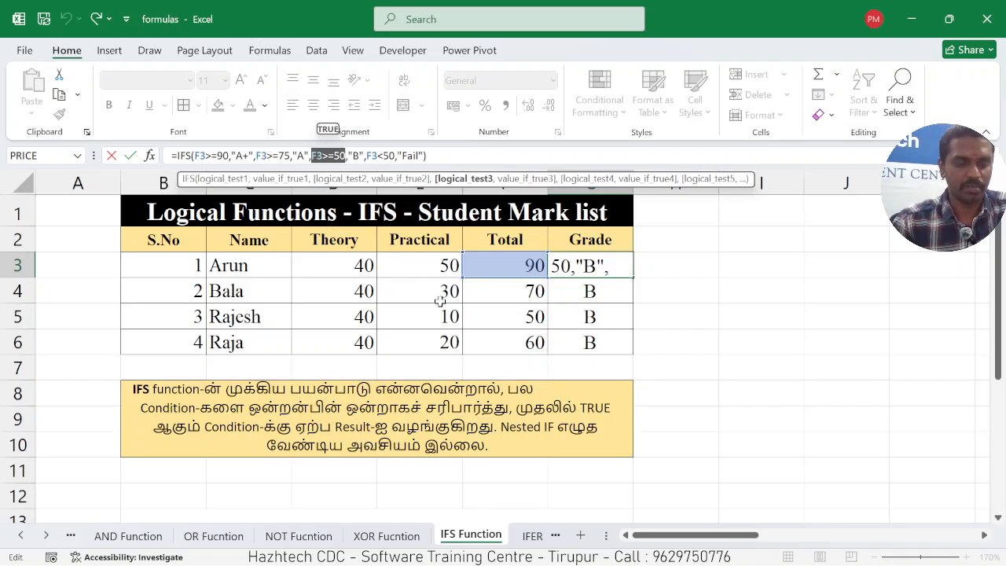
click(489, 333)
key(Escape)
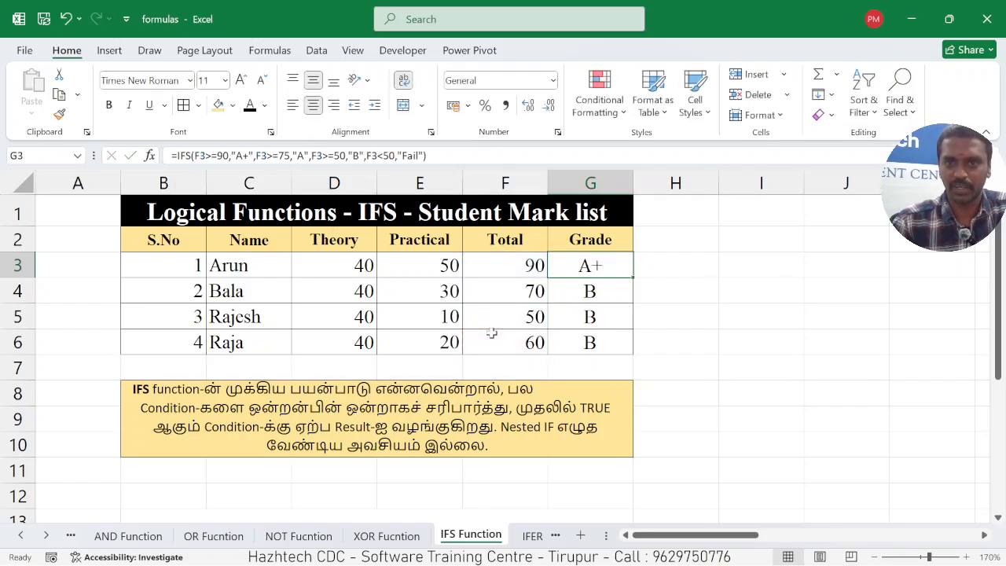
click(592, 316)
click(591, 292)
click(595, 266)
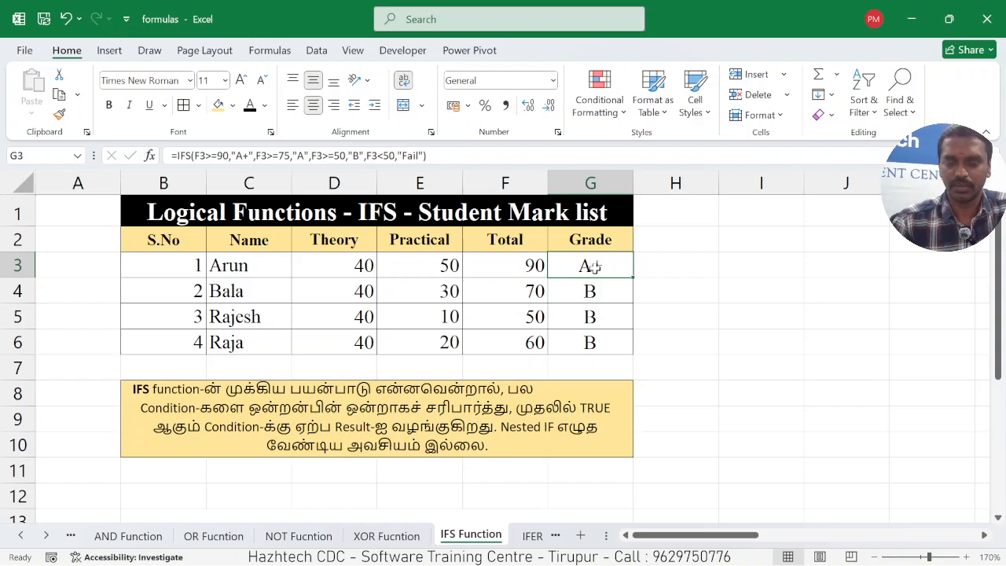
key(alt+Tab)
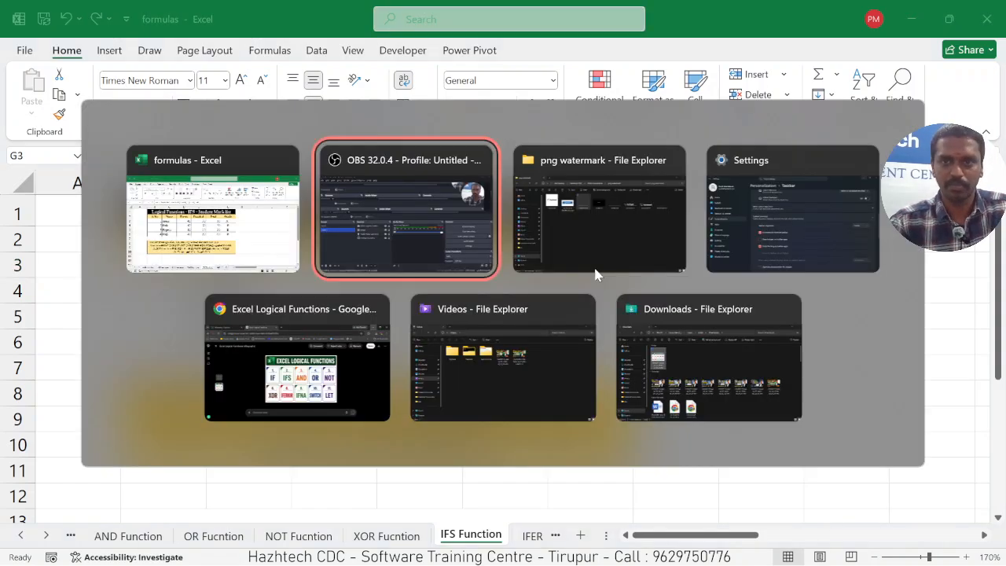
key(alt+Tab)
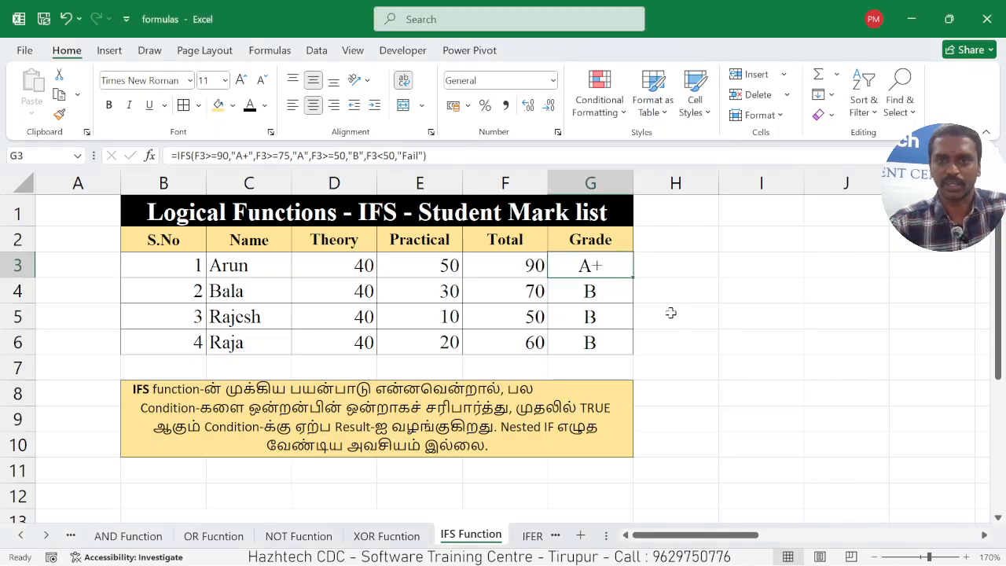
click(671, 314)
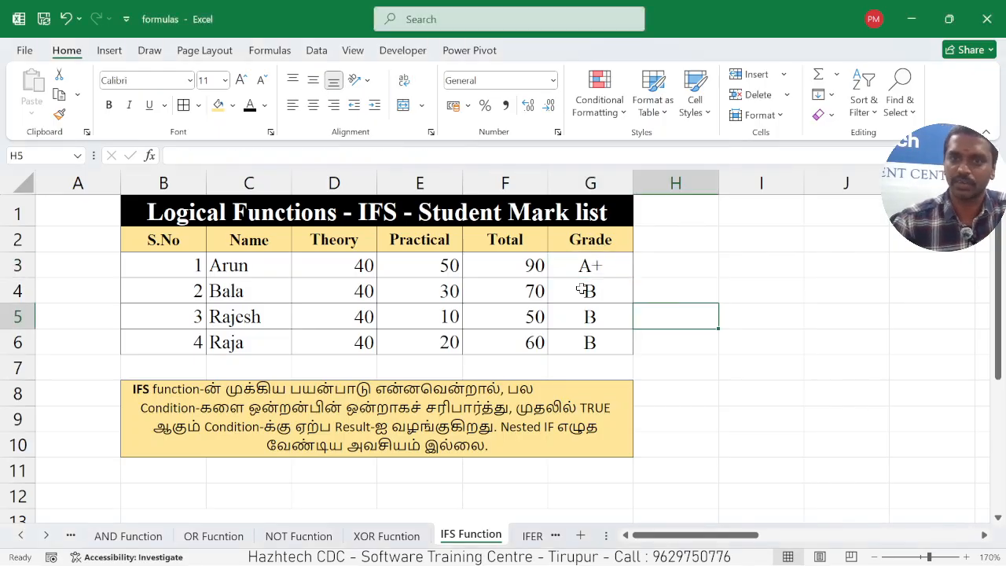
Step: Examine the Grade formulas in G3 and G4 and compare the second student's Grade with the Total in F4
click(581, 291)
click(570, 266)
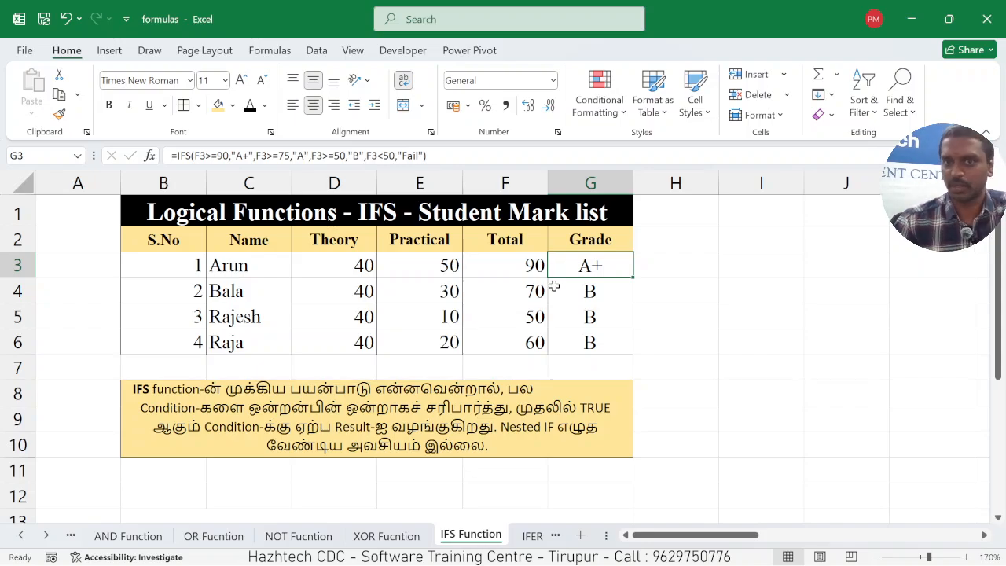
click(579, 291)
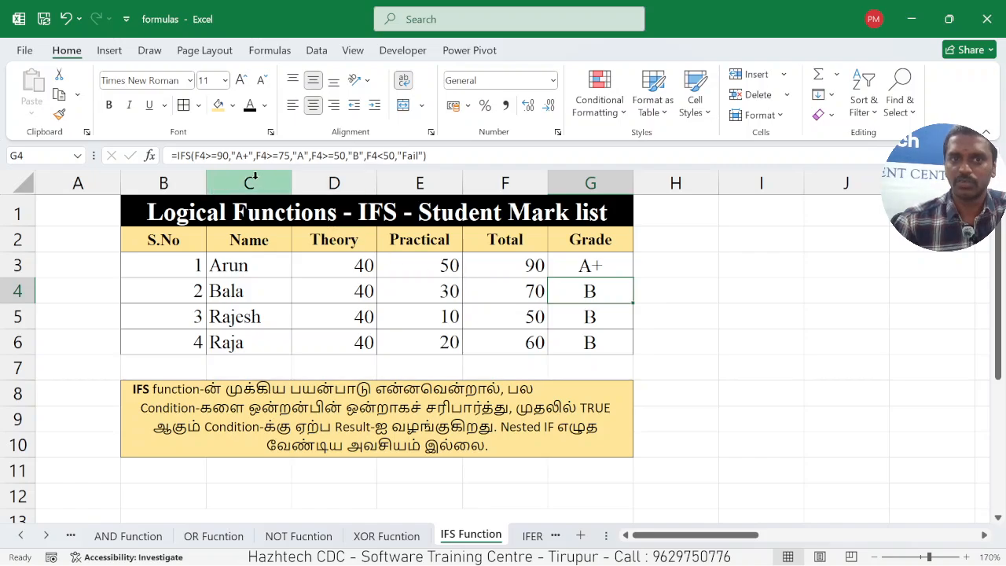
click(527, 295)
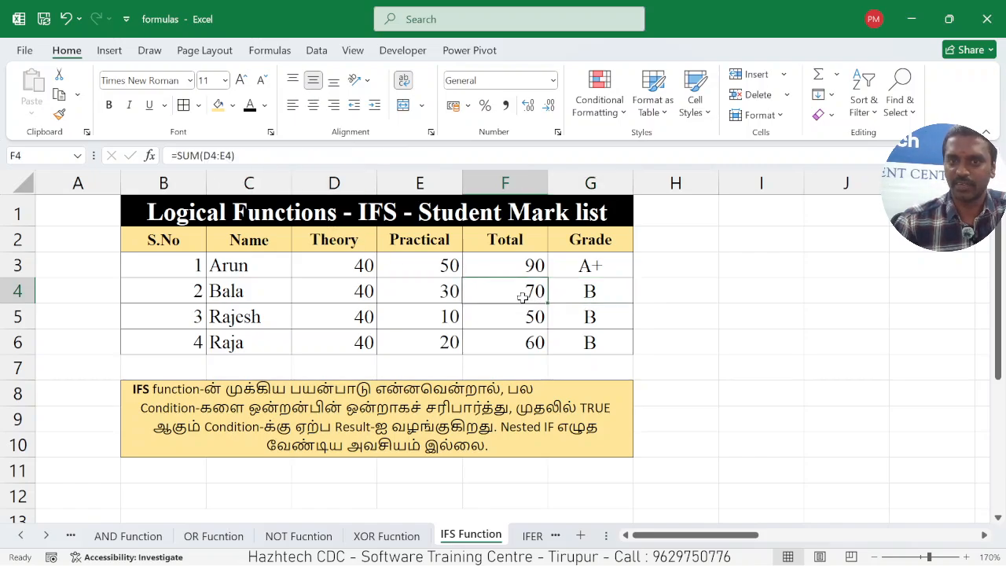
click(588, 295)
click(523, 290)
click(569, 292)
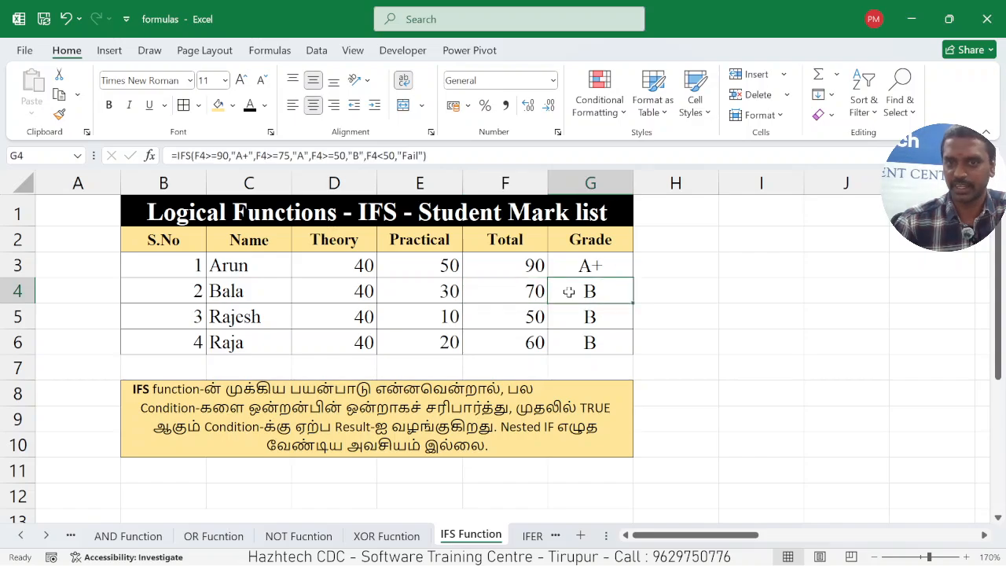
Step: Test the second student's Grade by setting the Total in F4 to 25 and then to 70
click(497, 304)
text(25)
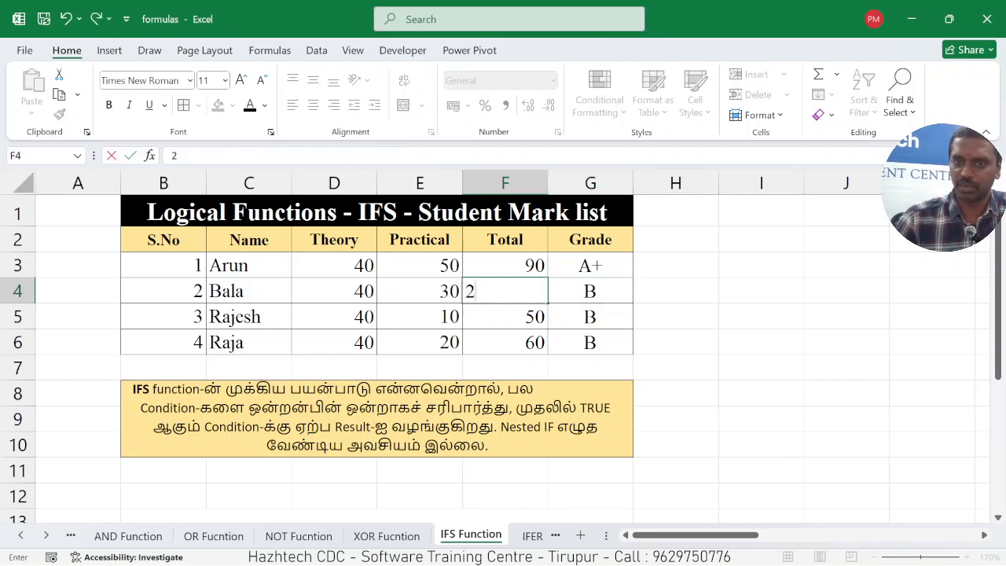
key(Return)
click(497, 303)
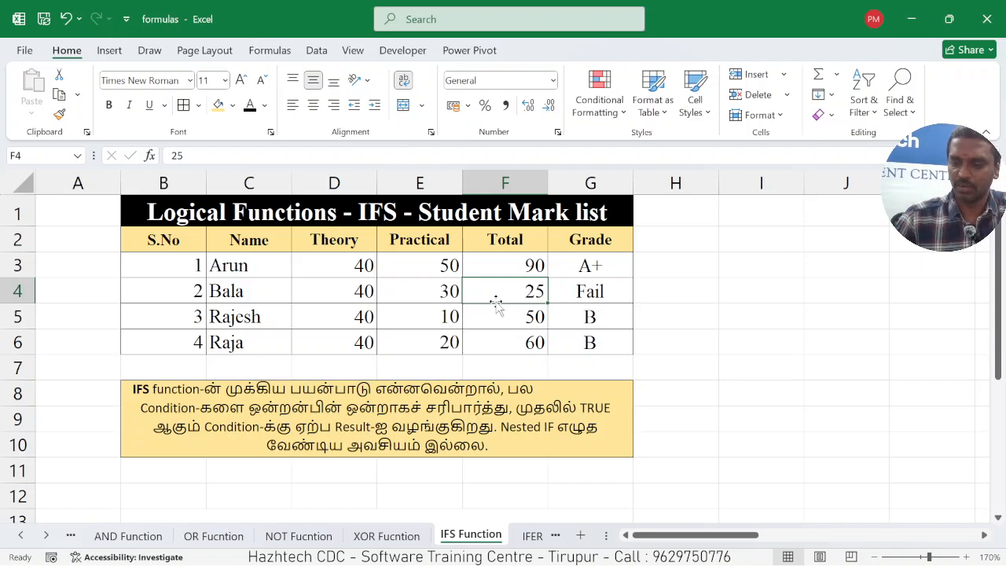
text(70)
key(Return)
Step: Set the second student's Total in F4 to 90 and check the Grade formulas in G4 and G5
click(497, 303)
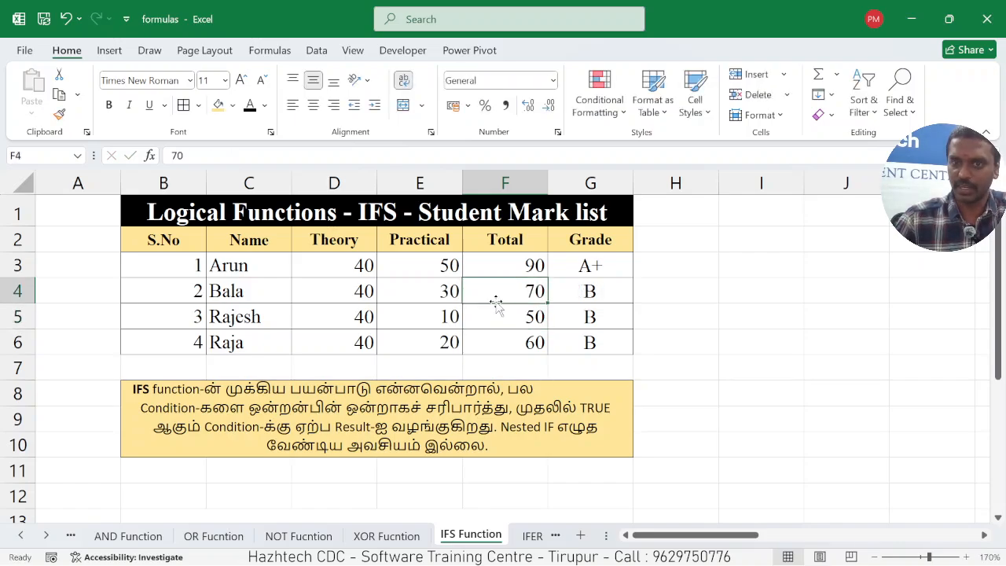
text(90)
key(Return)
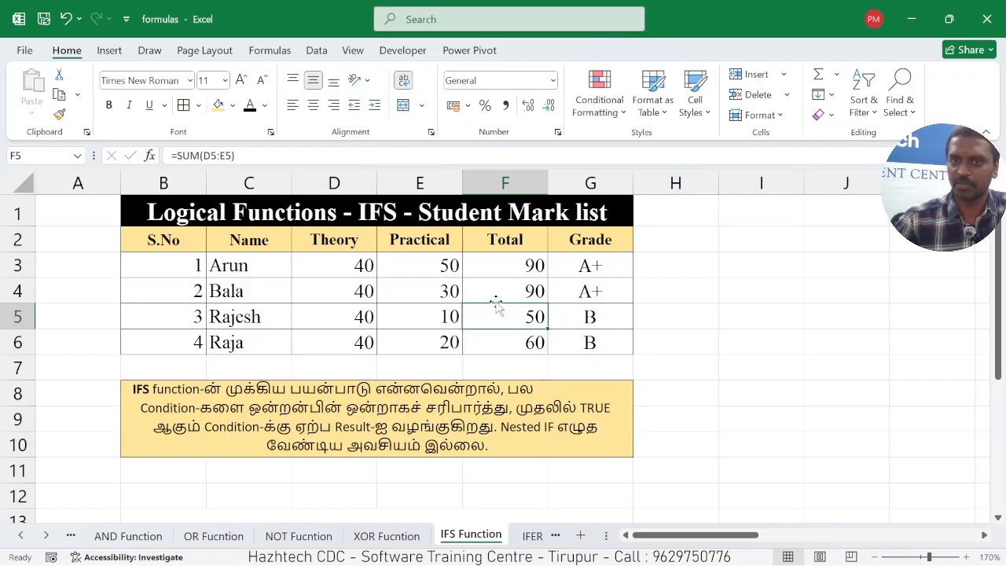
click(568, 291)
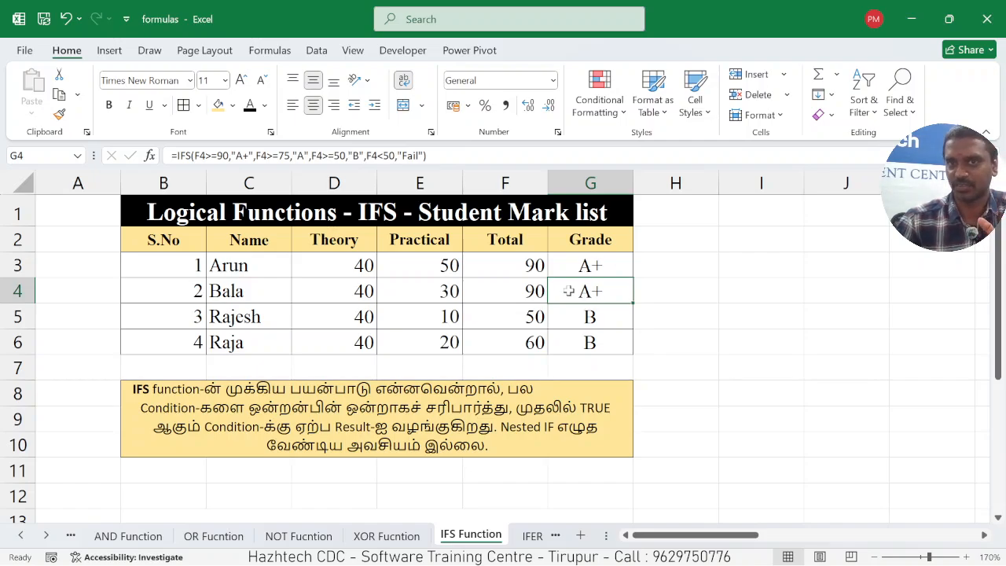
click(578, 316)
click(582, 288)
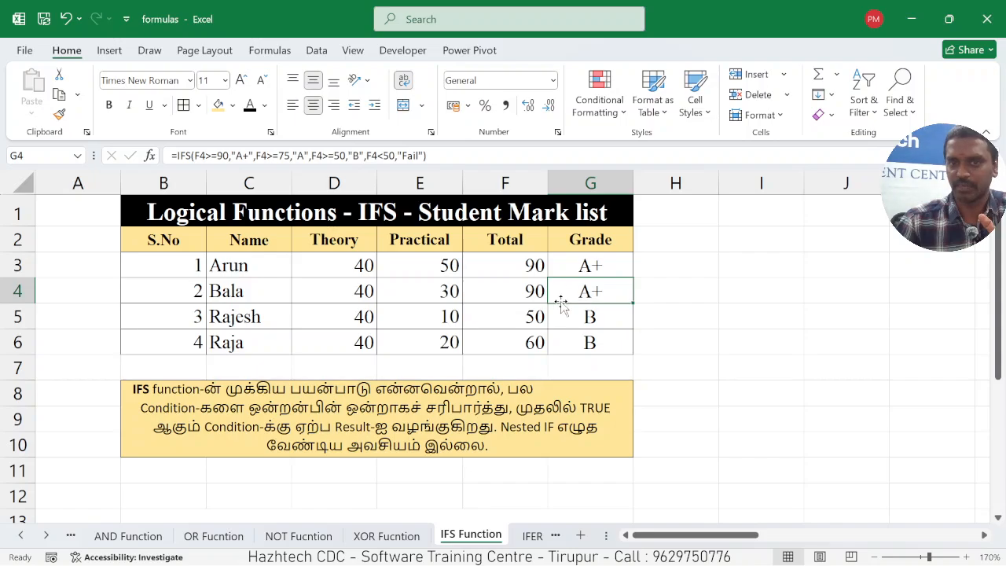
Step: Set the second student's Total in F4 to 70 and check the Grade formula in G4
click(535, 296)
text(70)
key(Return)
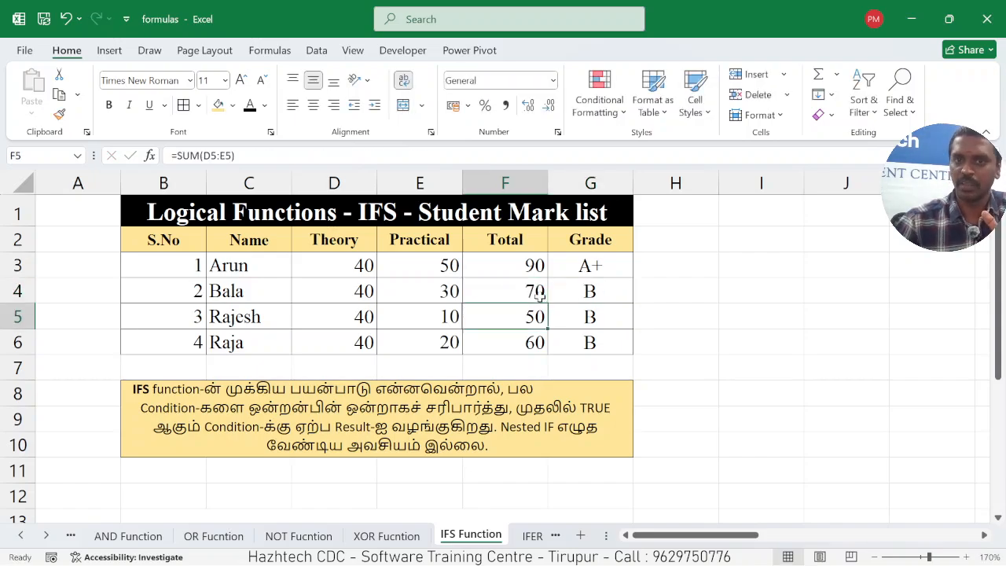
click(556, 291)
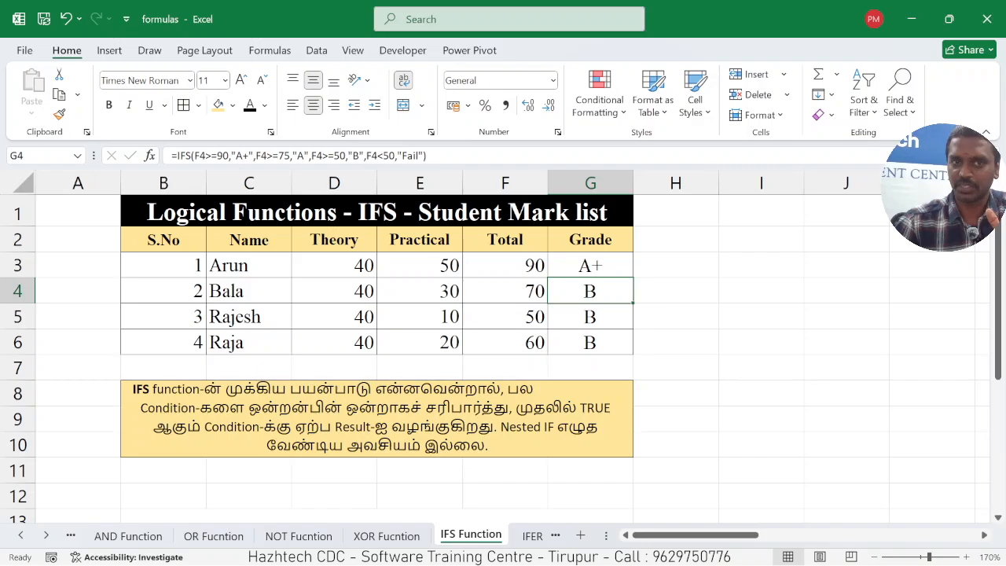
Step: Examine the conditions F4>=90, F4>=75 and F4>=50 with its result "B" in G4's IFS formula, leaving the formula unedited
drag(194, 156, 228, 155)
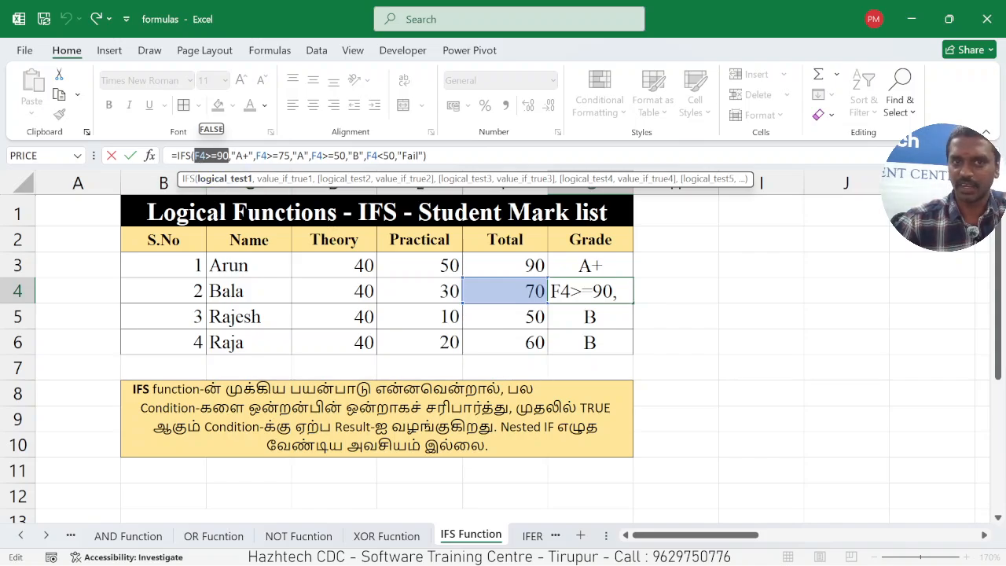
drag(255, 156, 290, 155)
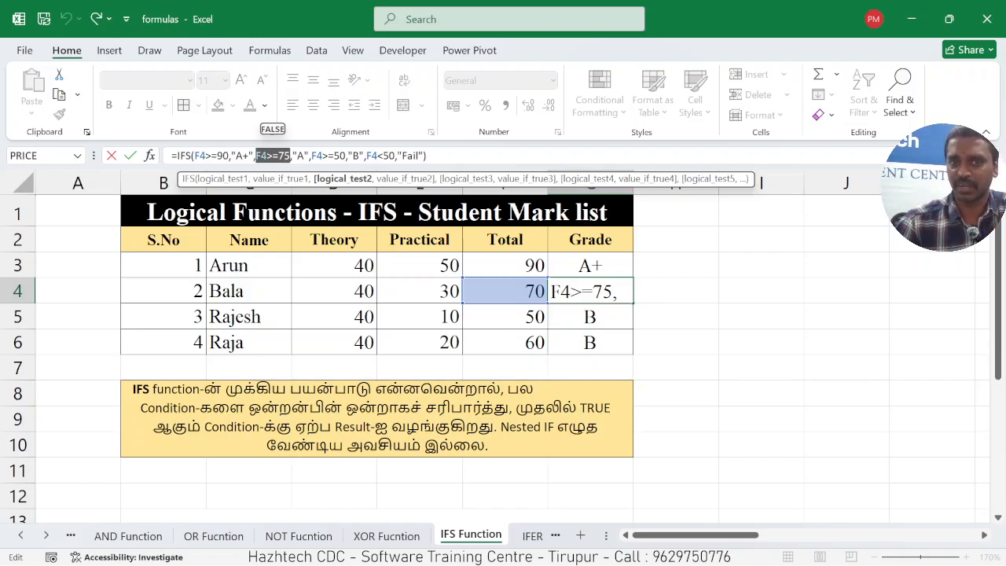
drag(312, 156, 360, 156)
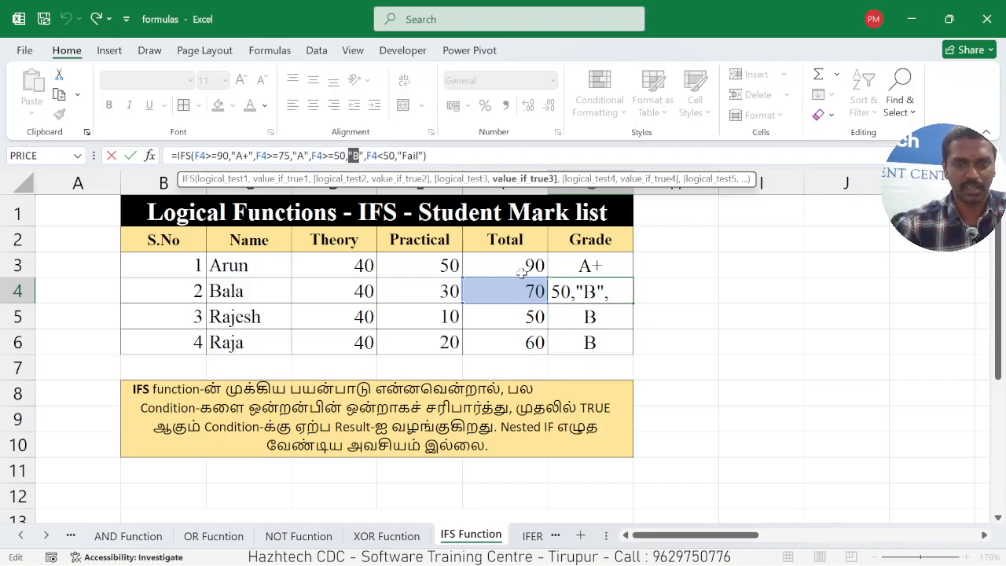
key(Escape)
click(677, 317)
click(603, 292)
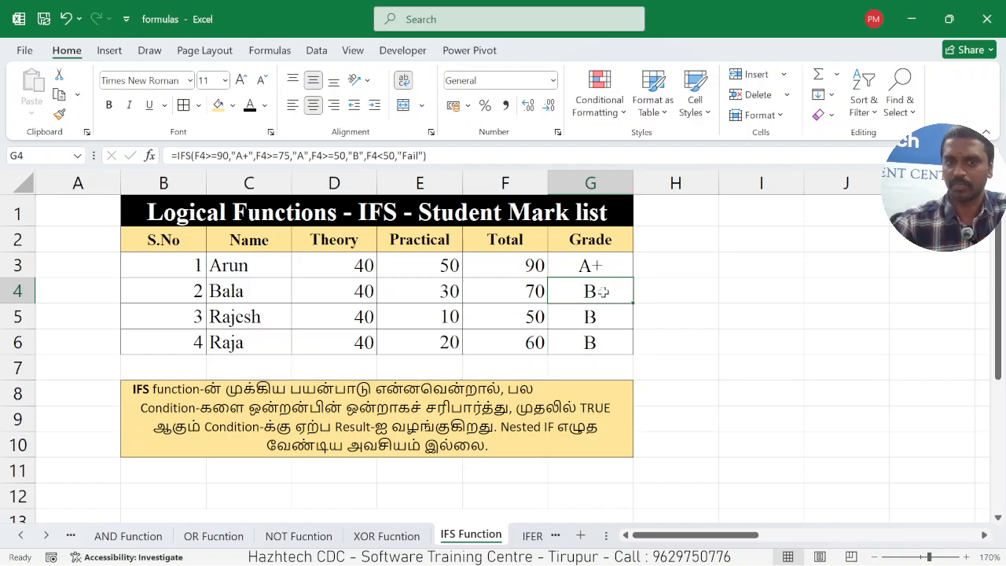
Step: Open the IFERROR Function sheet and examine the first student's Data 1 and Data 2 values in F3 and G3
click(531, 539)
click(531, 538)
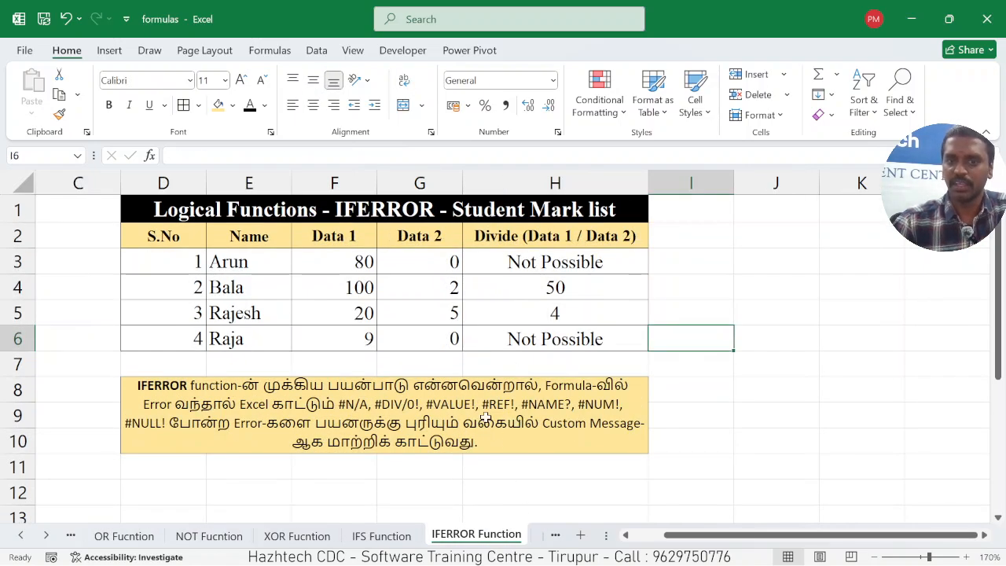
click(363, 265)
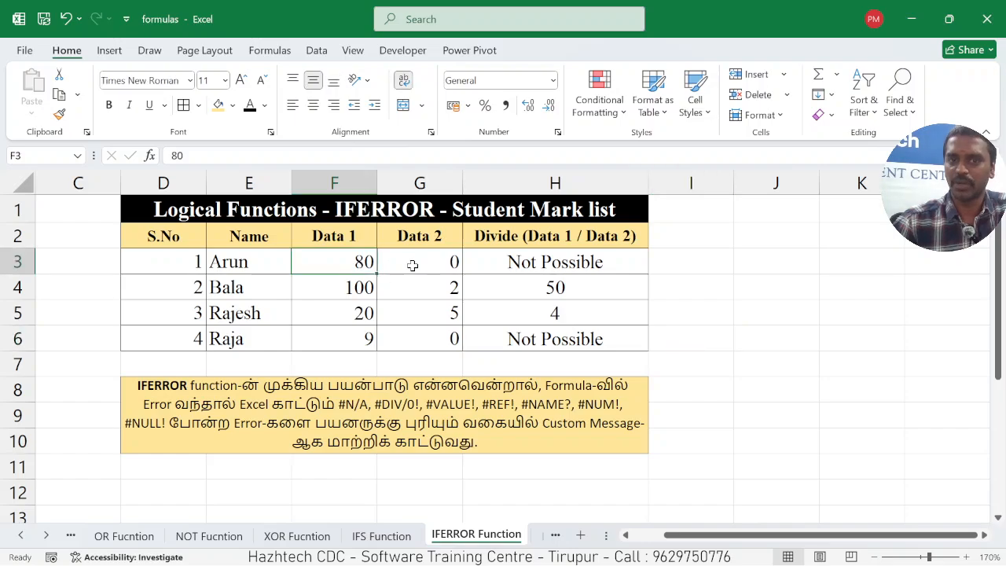
click(434, 266)
Step: Try the plain division =F3/G3 in I3 beside the first student's row, and clear the cell after checking it
click(678, 261)
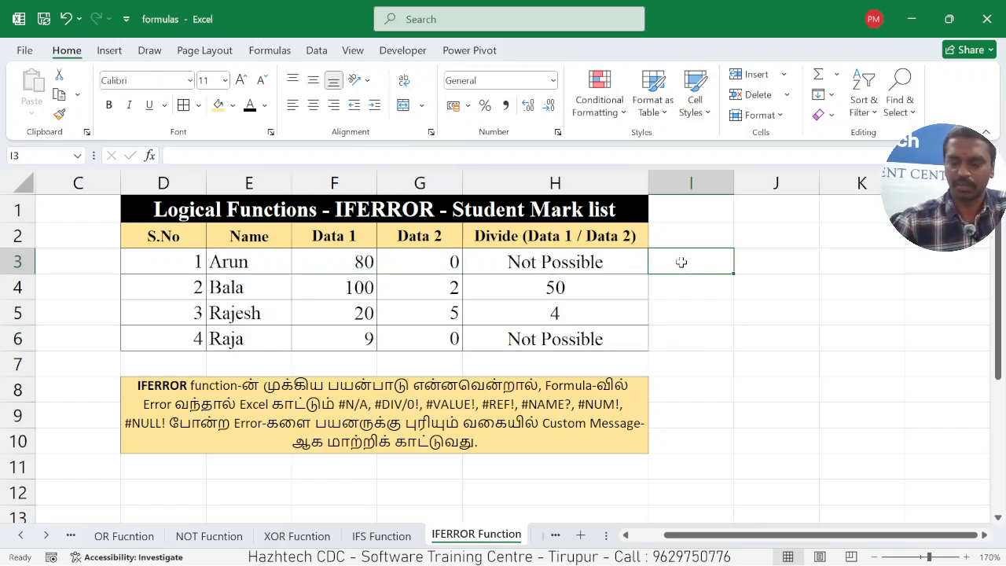
text(=)
click(344, 262)
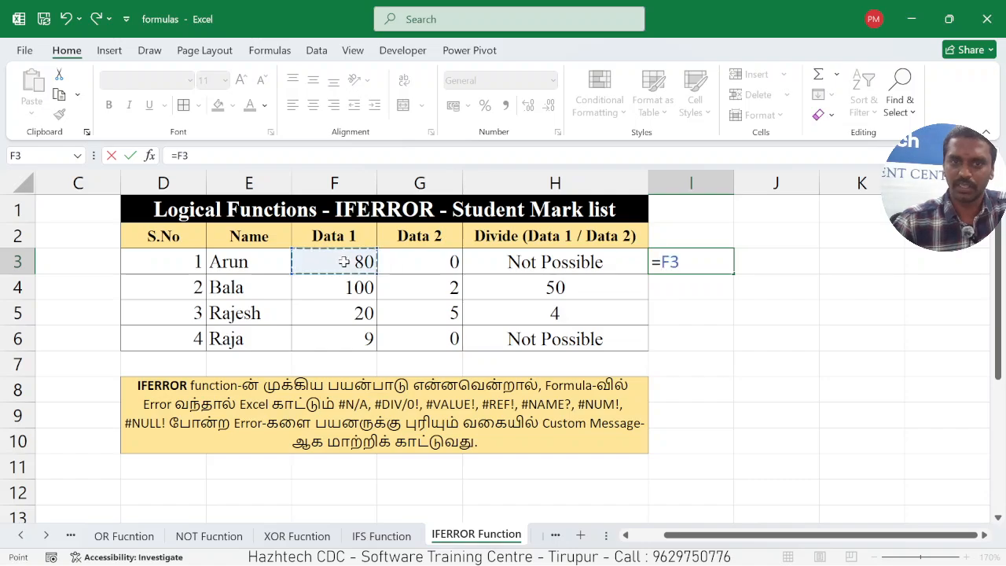
text(/)
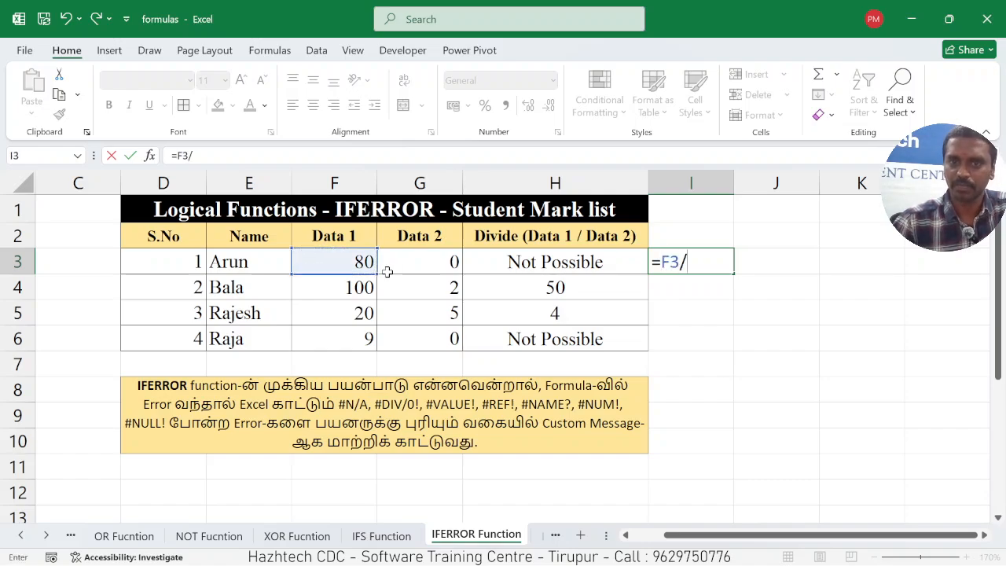
click(422, 261)
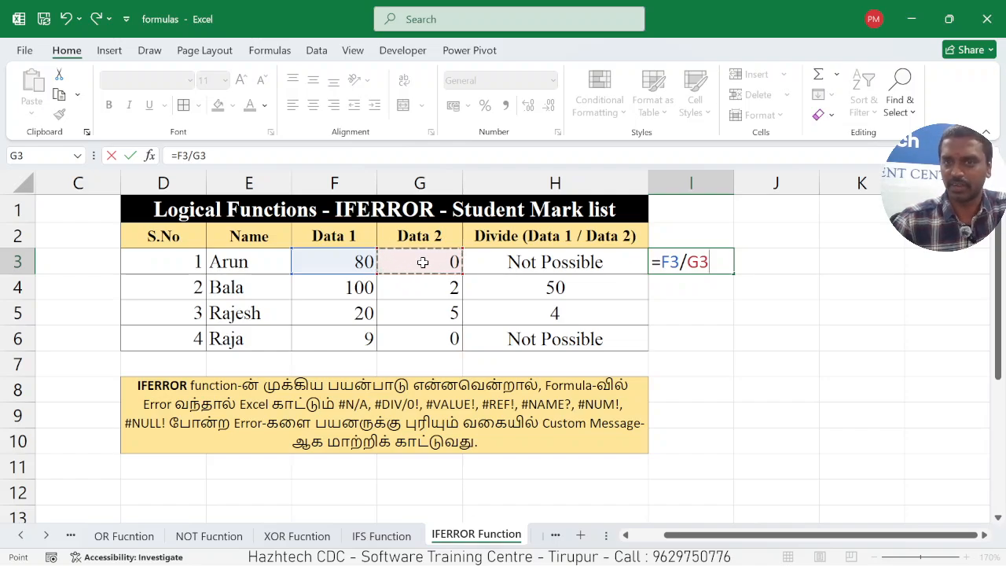
key(Return)
click(681, 266)
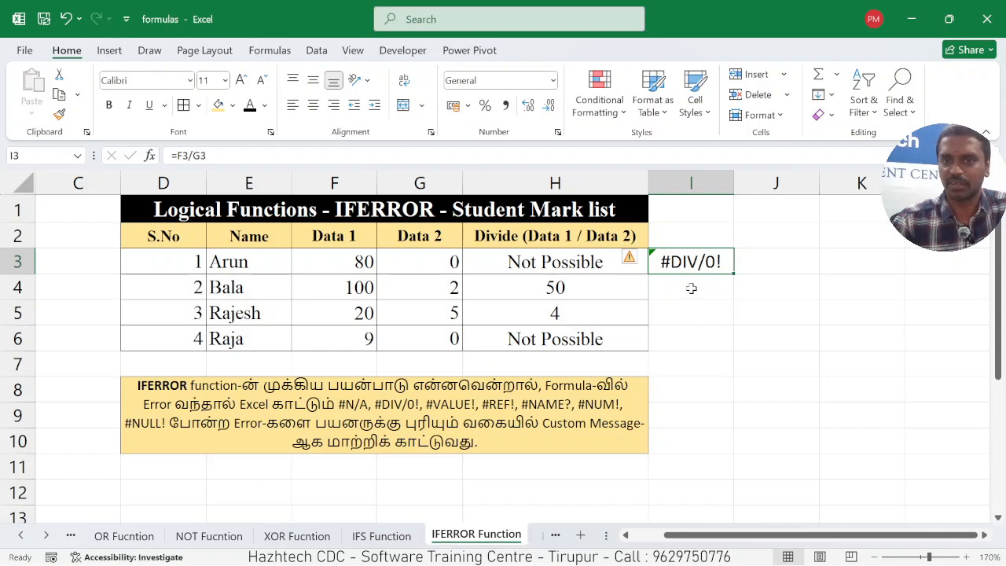
key(Delete)
Step: Replace the first student's Divide formula in H3 with =IFERROR(F3/G3,"NOT POSSIBLE") and check it
click(602, 262)
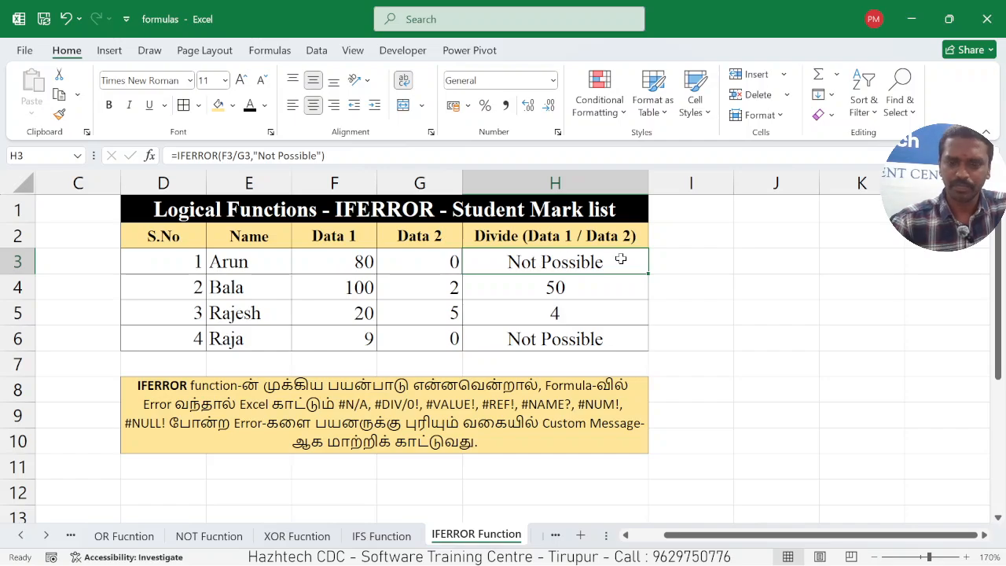
text(=)
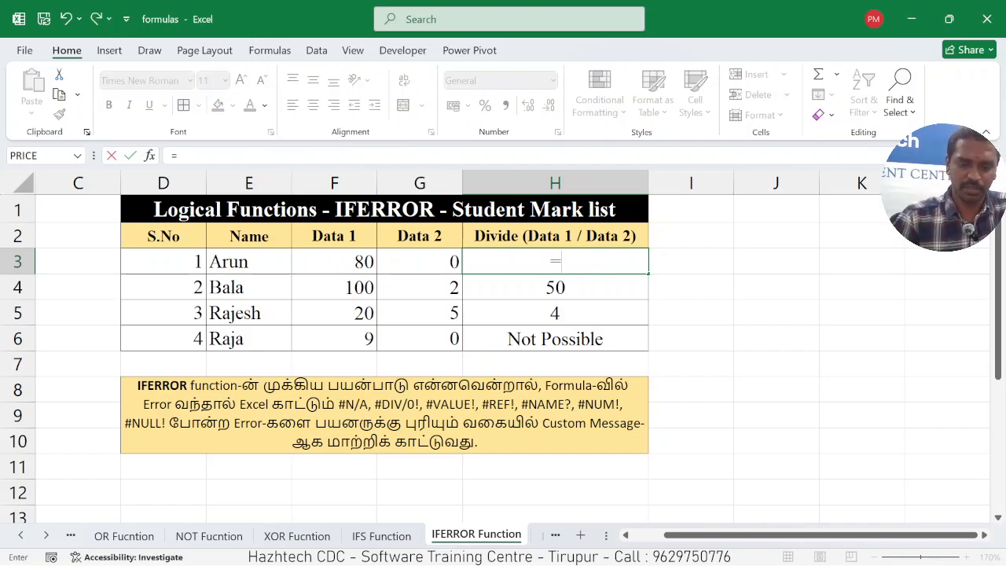
text(IFERR)
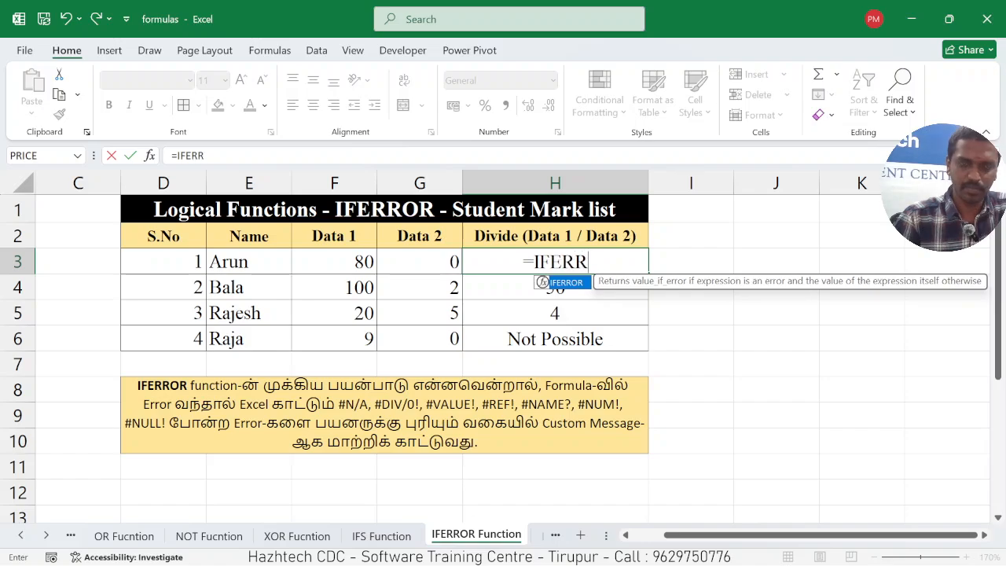
text(OR()
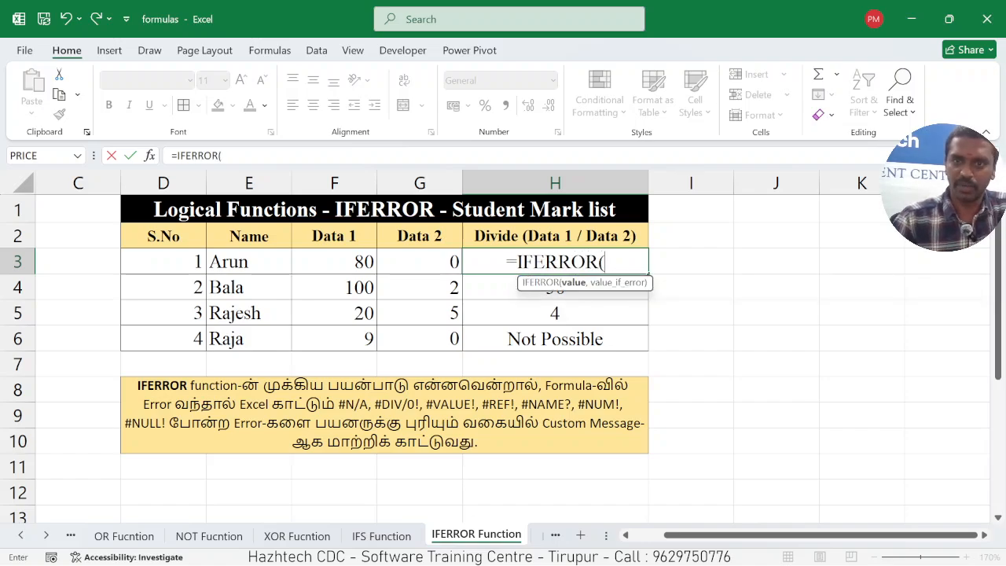
click(350, 261)
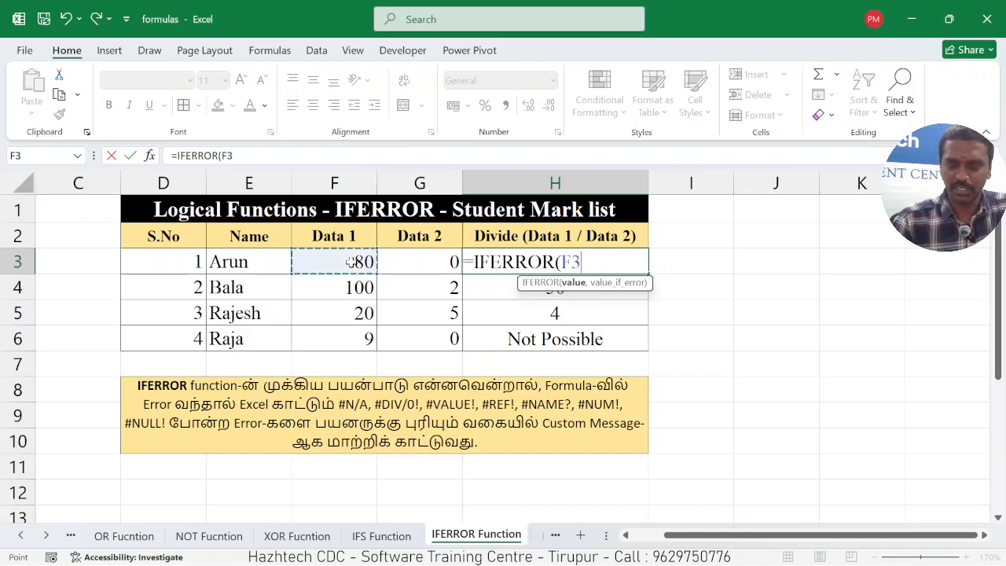
text(/)
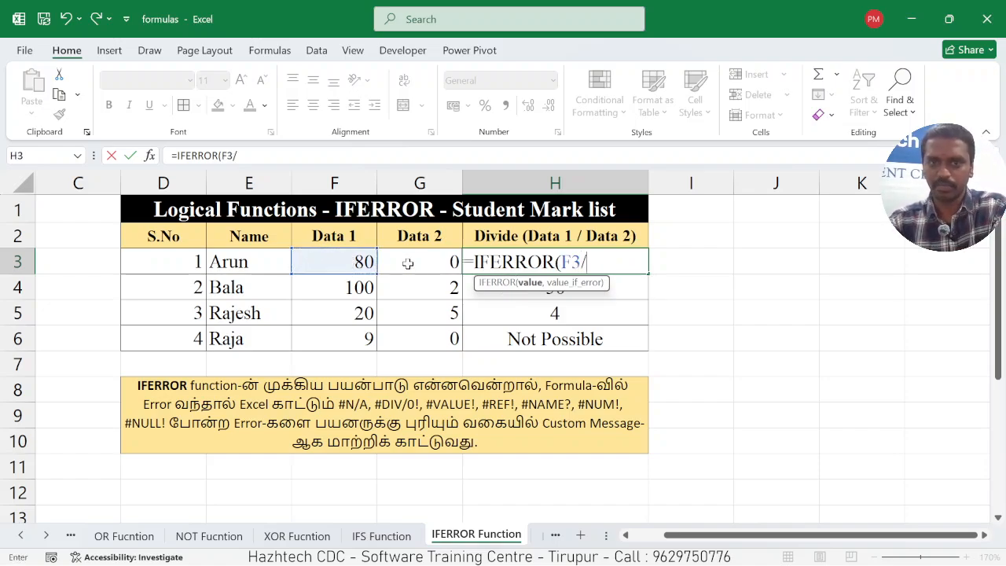
click(428, 262)
text(,)
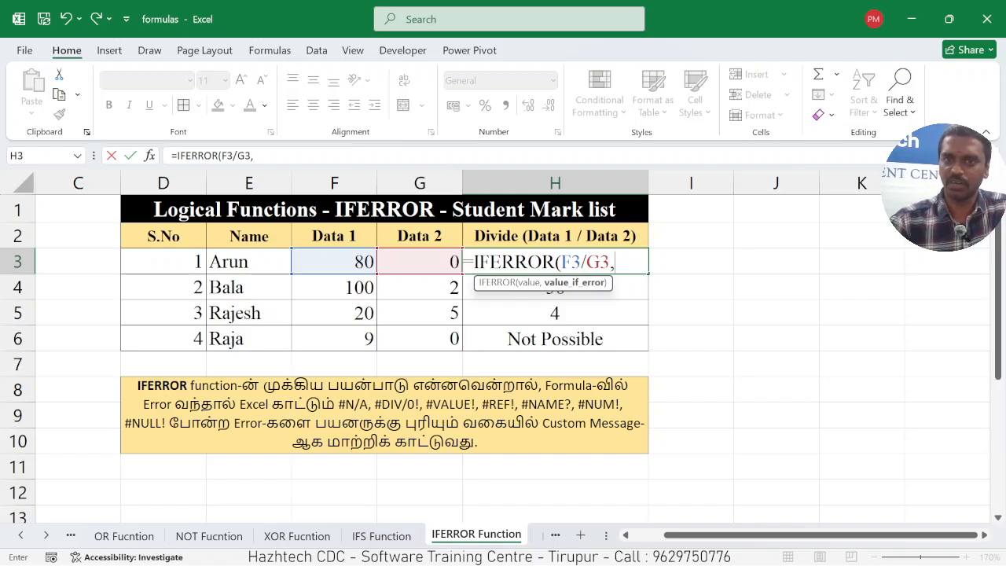
text(")
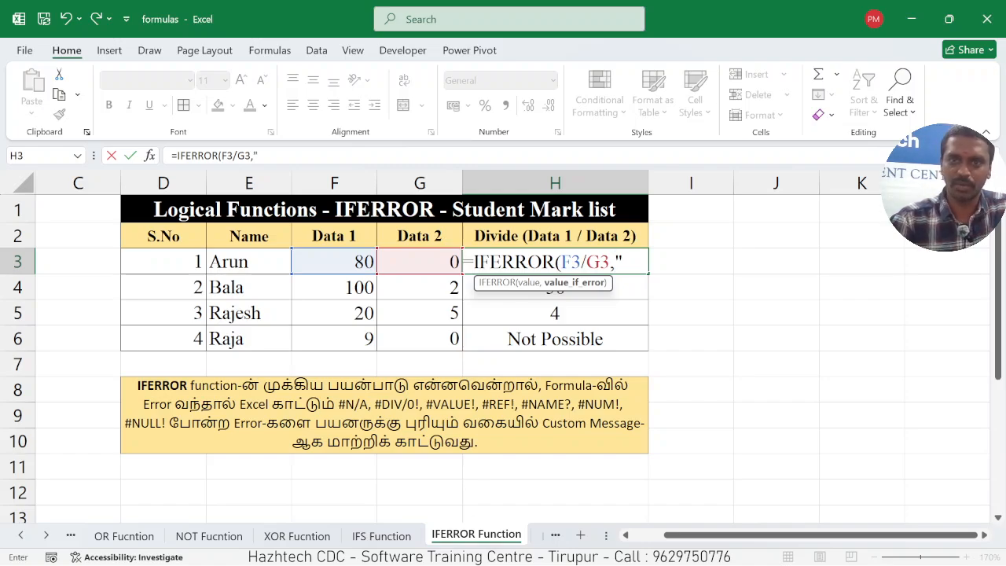
text(N)
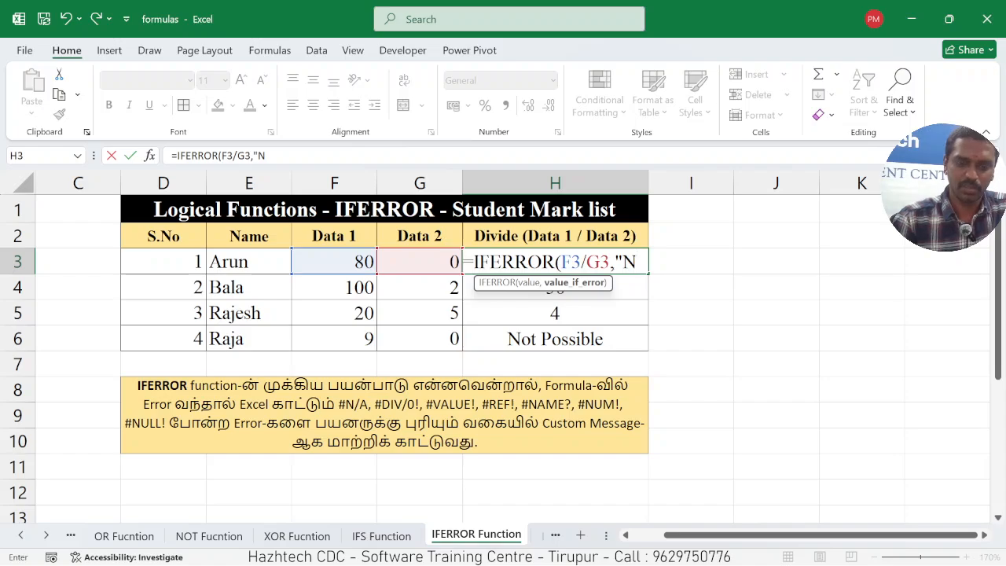
text(OT POSSIBLE)
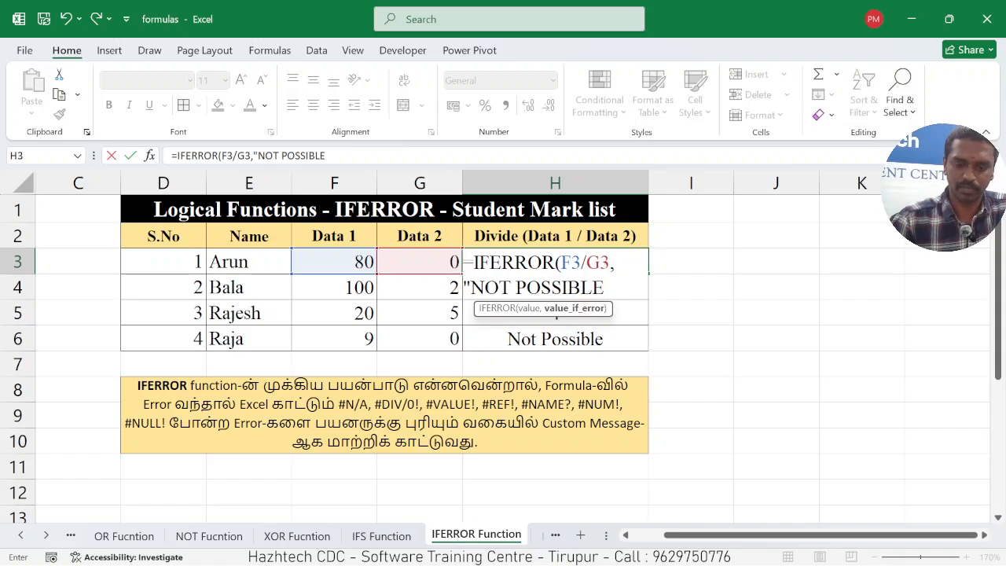
text(")
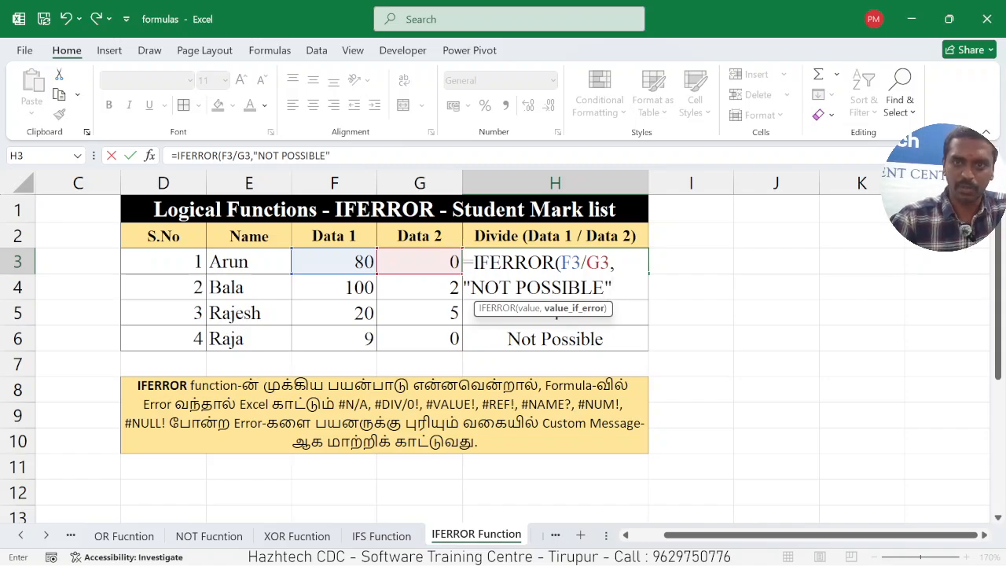
text())
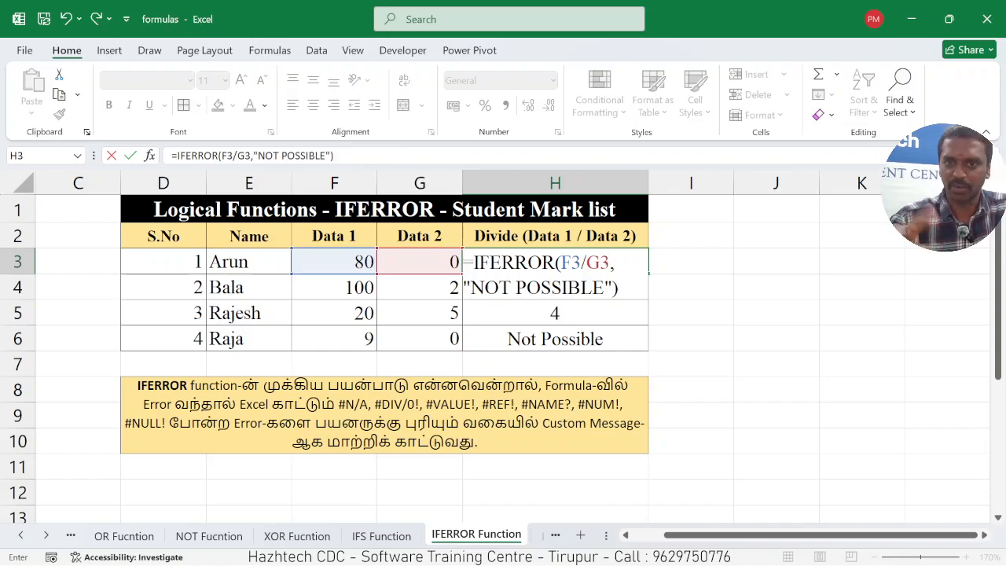
key(Return)
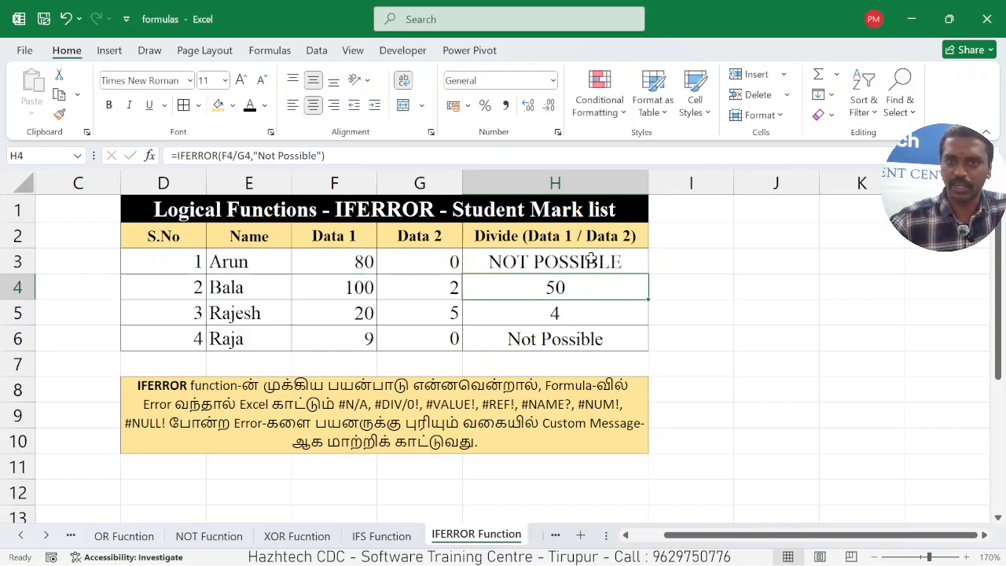
click(592, 261)
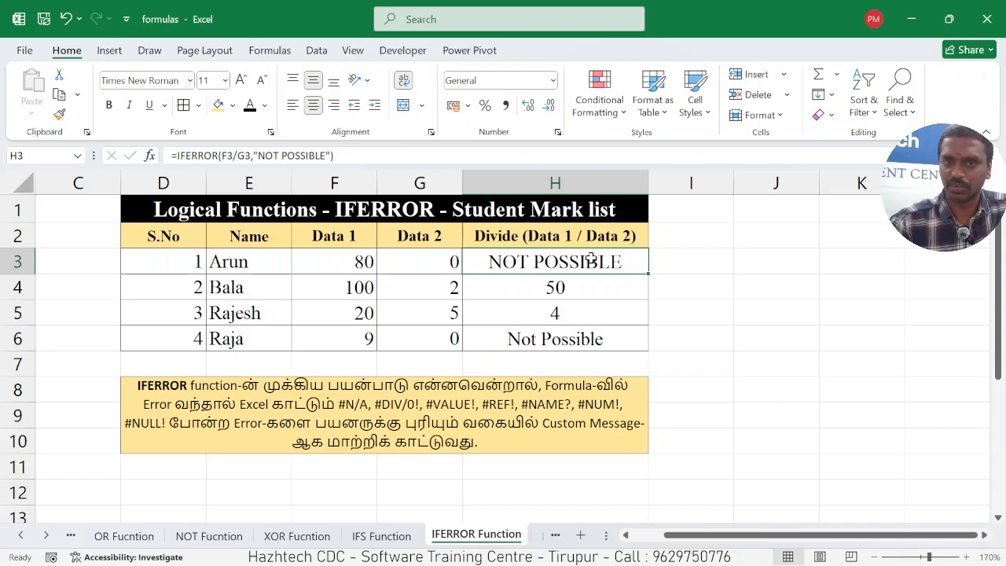
Step: Test the IFERROR formula in H3 by setting the first student's Data 2 in G3 to 2 and back to 0
double_click(442, 265)
text(2)
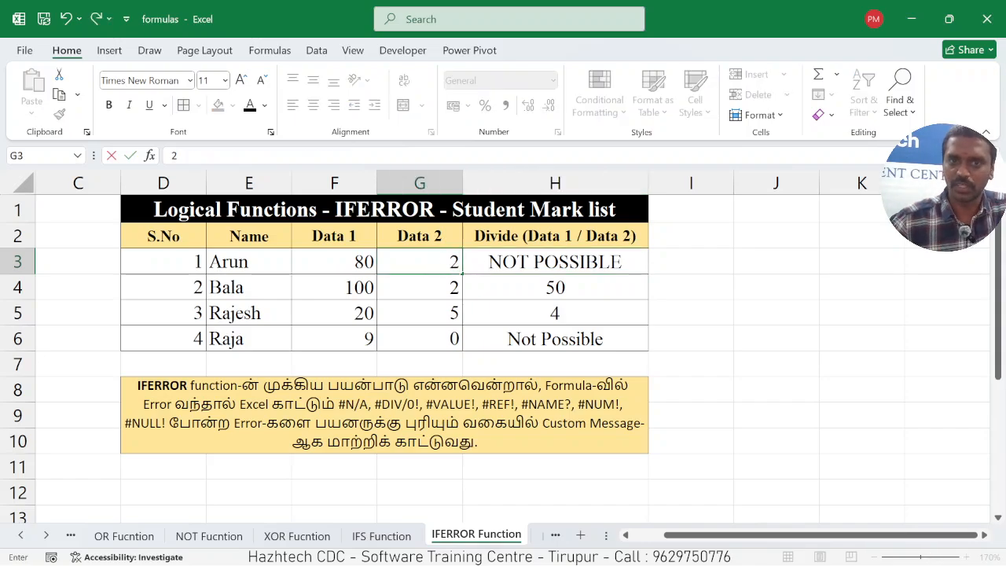
key(Return)
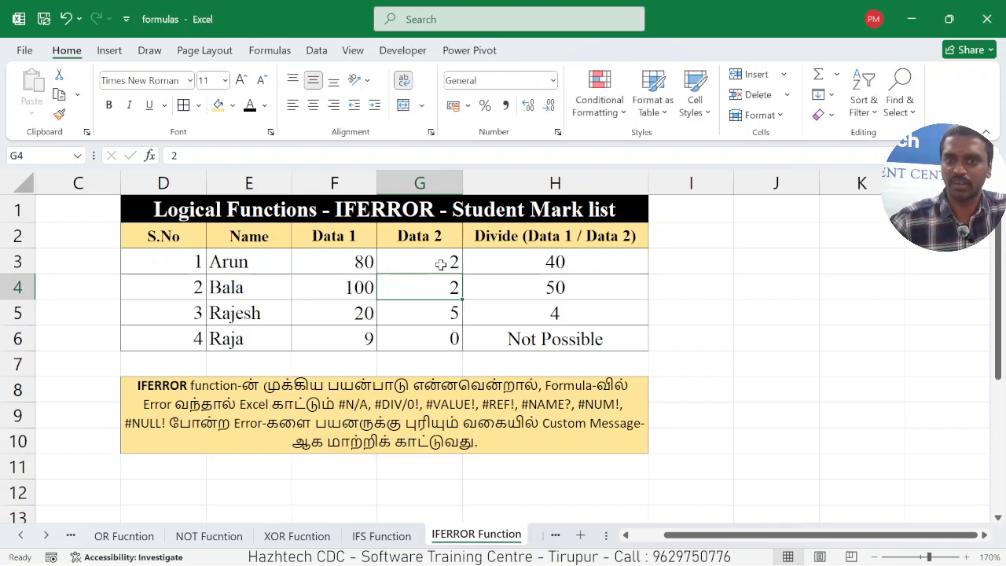
click(442, 265)
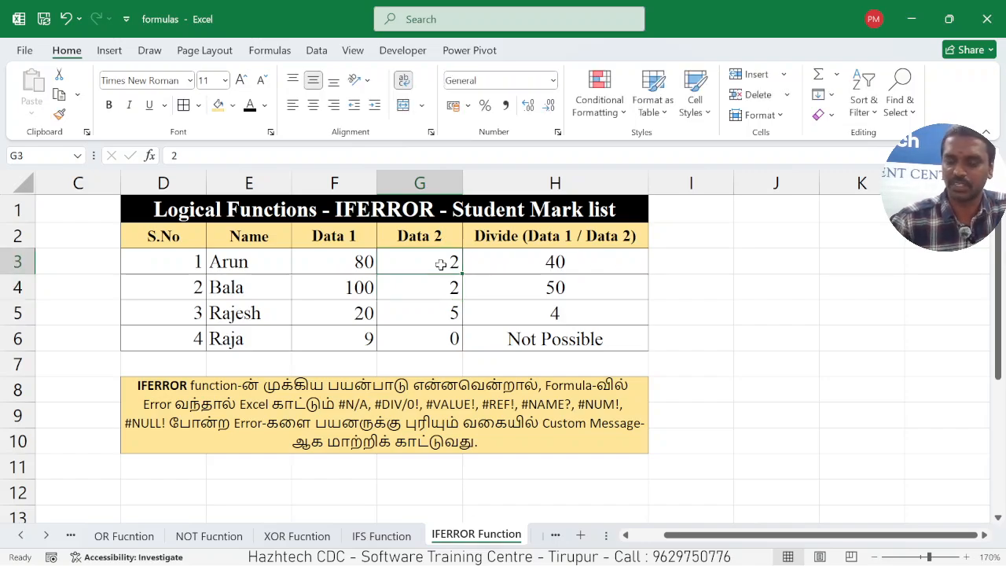
text(0)
key(Return)
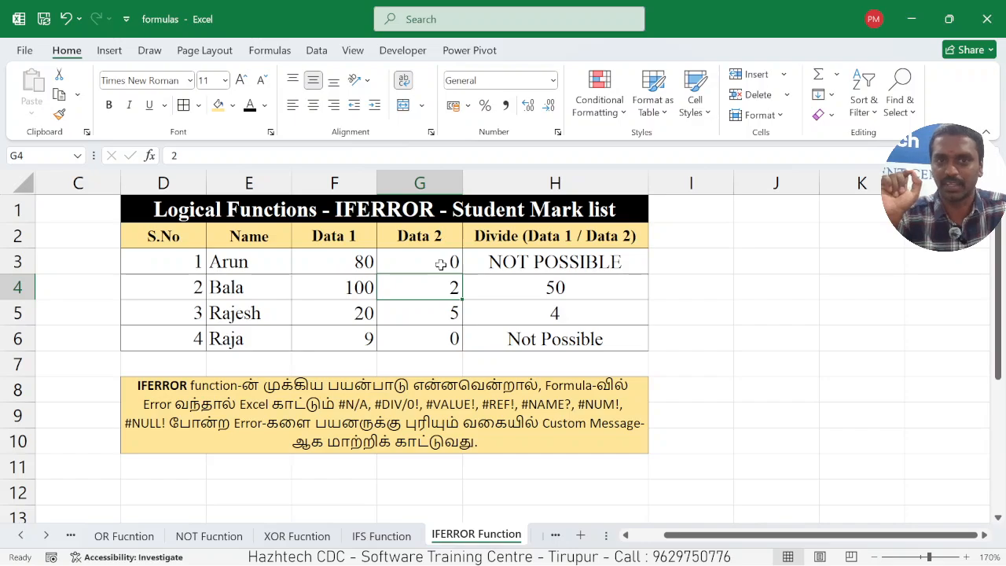
Step: Open the IFNA Function sheet and examine the VLOOKUP formula in H4 and the first Roll No in C4
click(556, 535)
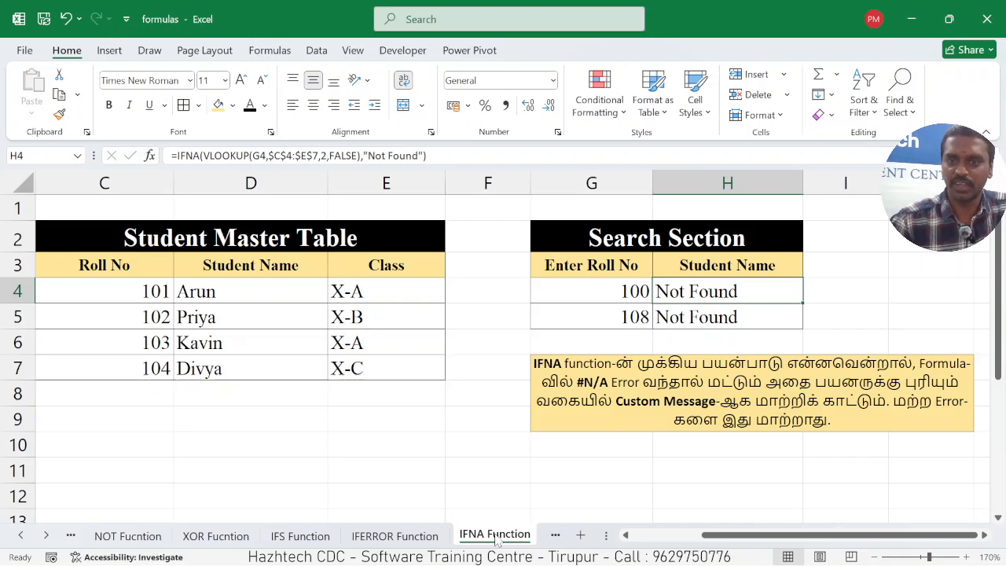
click(463, 453)
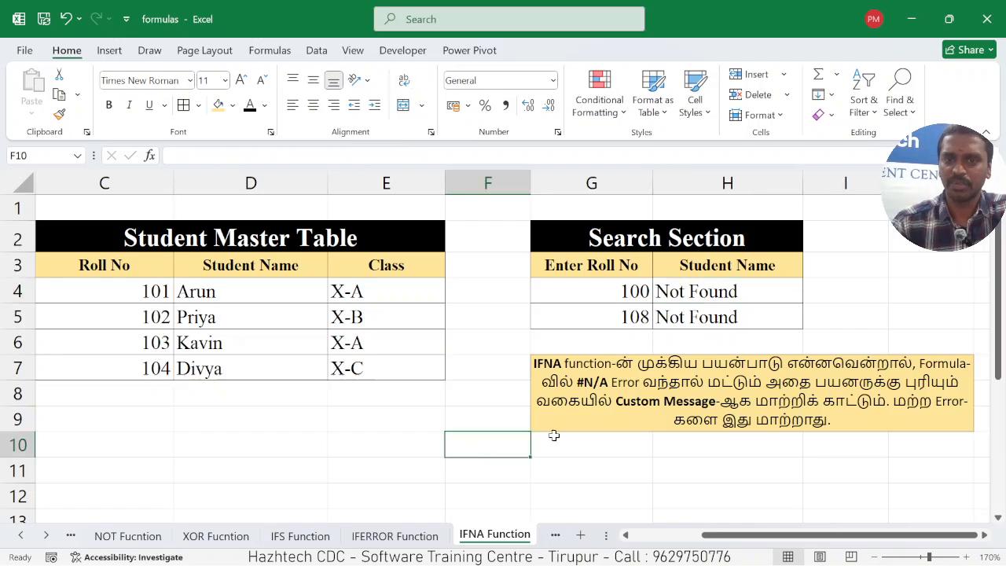
click(692, 292)
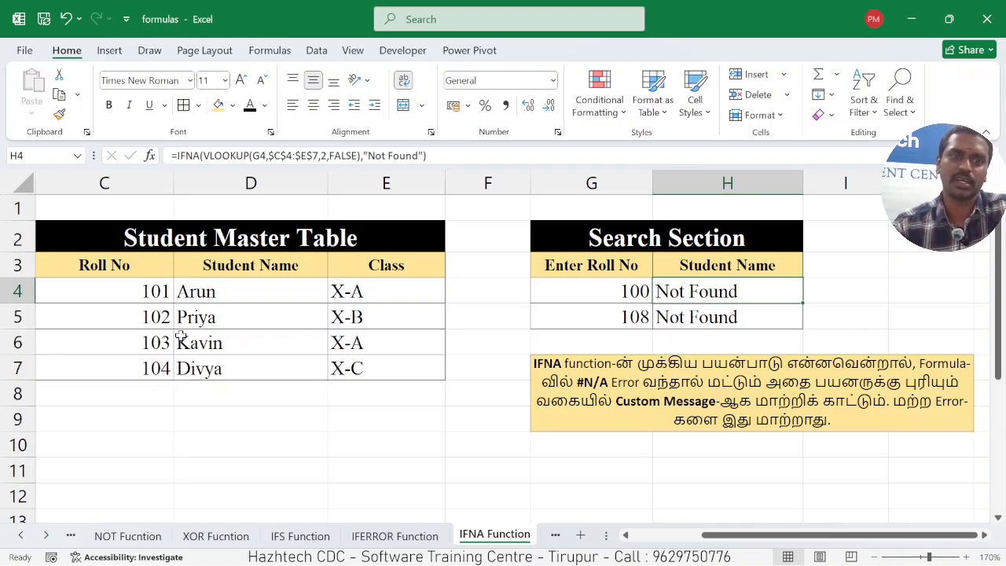
click(135, 292)
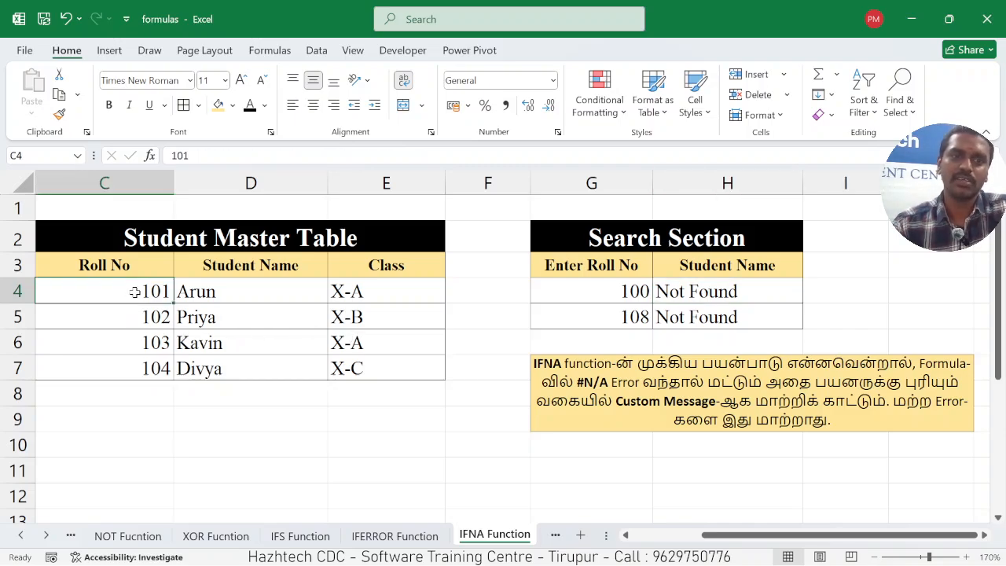
Step: Examine the first student's row, set the search Roll No in G4 to 101, and check the lookup in H4
click(213, 292)
click(345, 292)
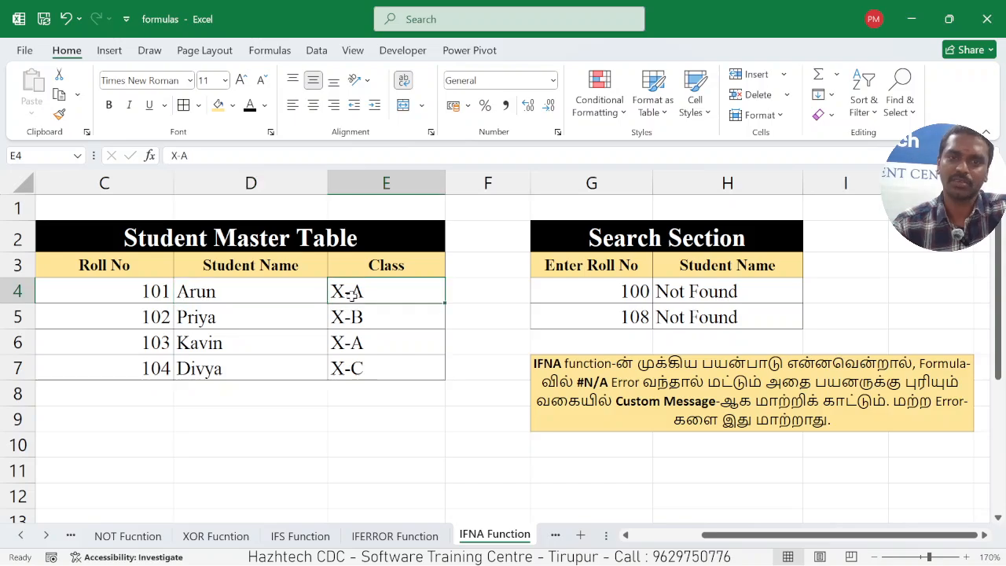
click(155, 291)
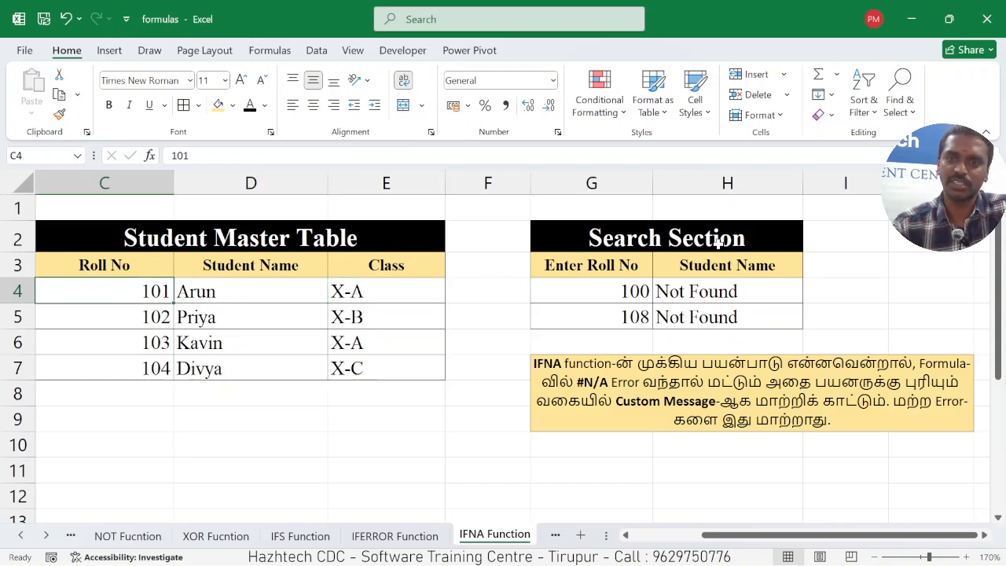
click(590, 297)
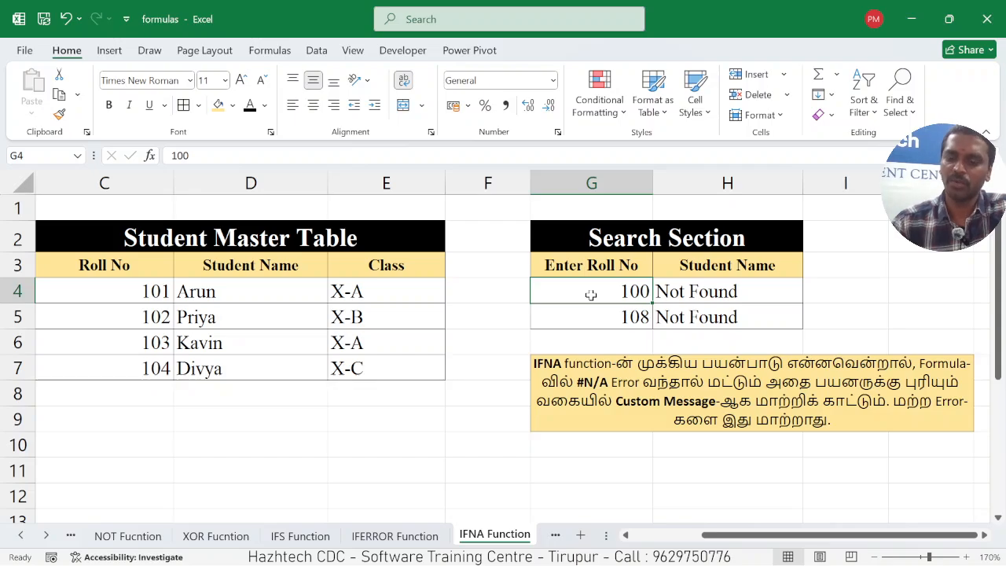
text(101)
key(Return)
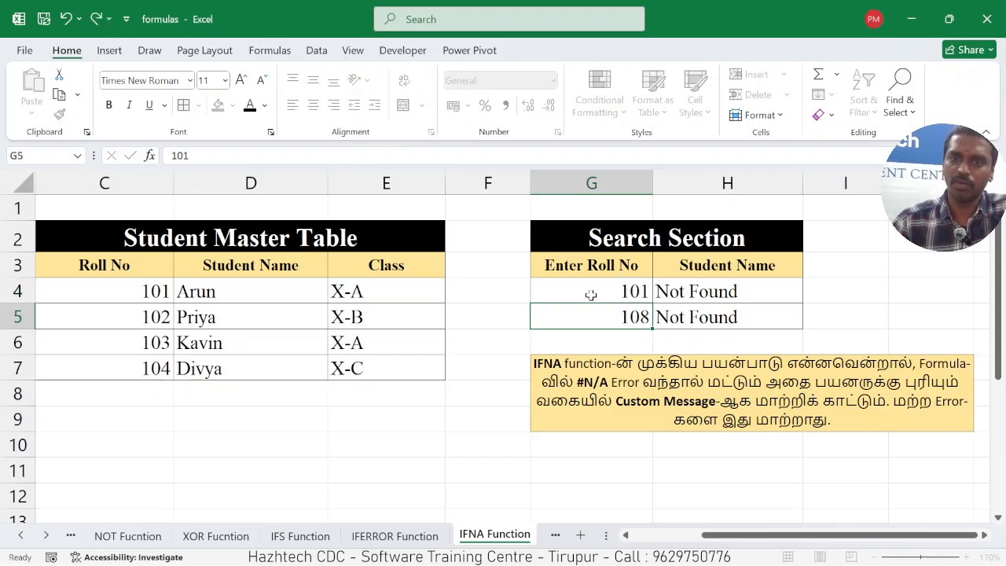
click(623, 295)
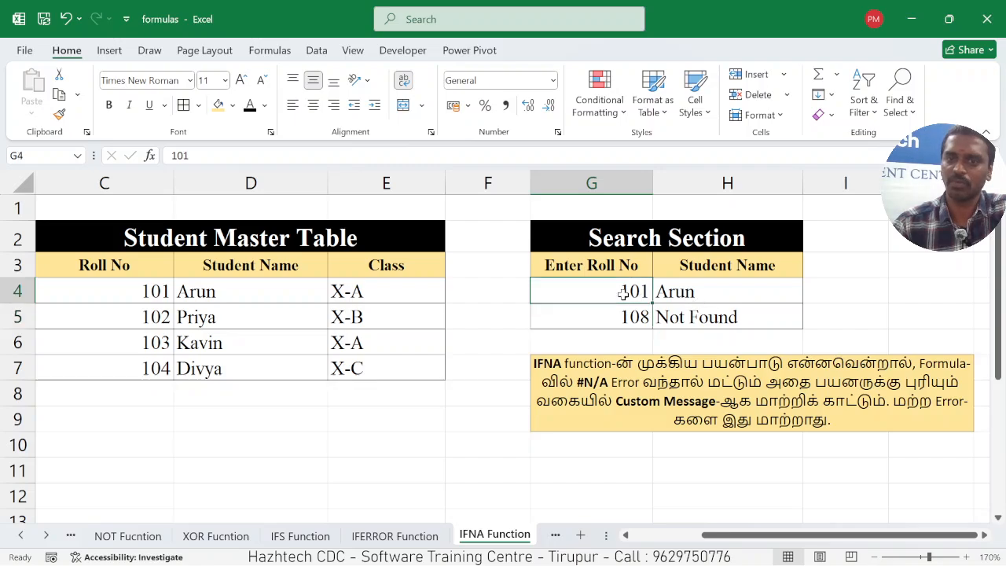
click(219, 300)
click(708, 291)
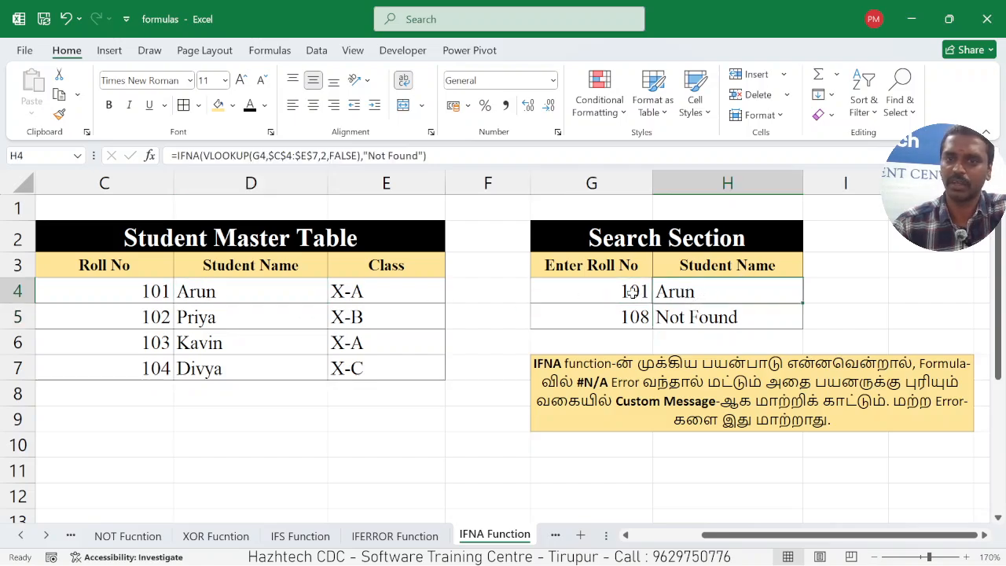
Step: Set the search Roll No in G4 to 102 and check the IFNA formulas in H4 and H5
click(633, 293)
text(102)
key(Return)
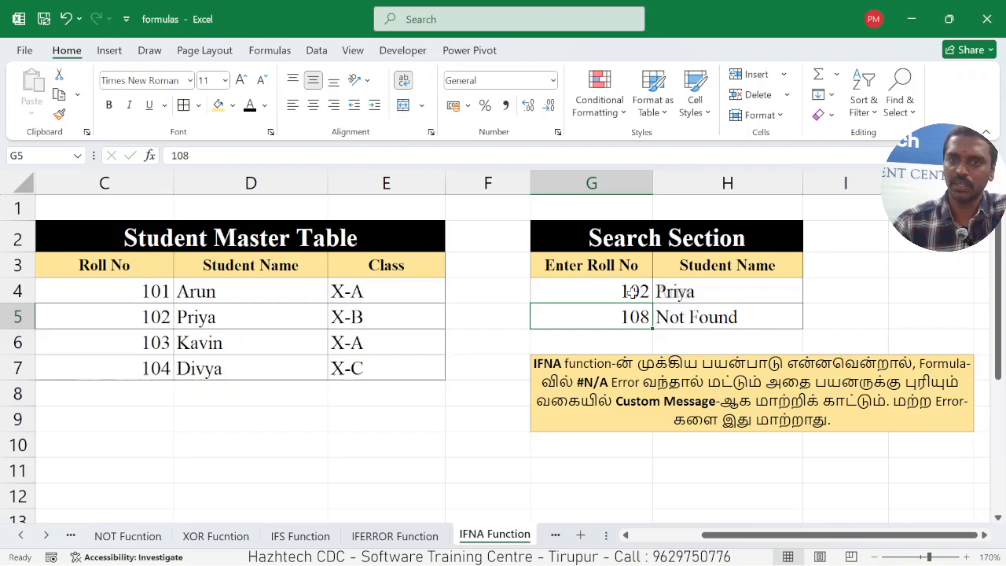
click(688, 293)
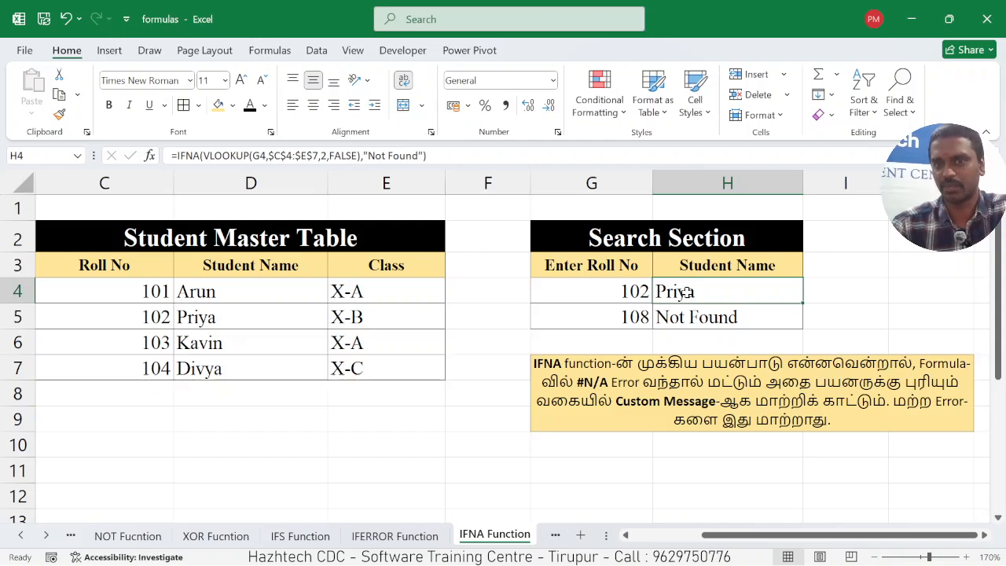
drag(687, 292, 689, 316)
Step: Replace the formula in H4 with the plain lookup =VLOOKUP(G4,C4:E7,2,FALSE)
click(690, 292)
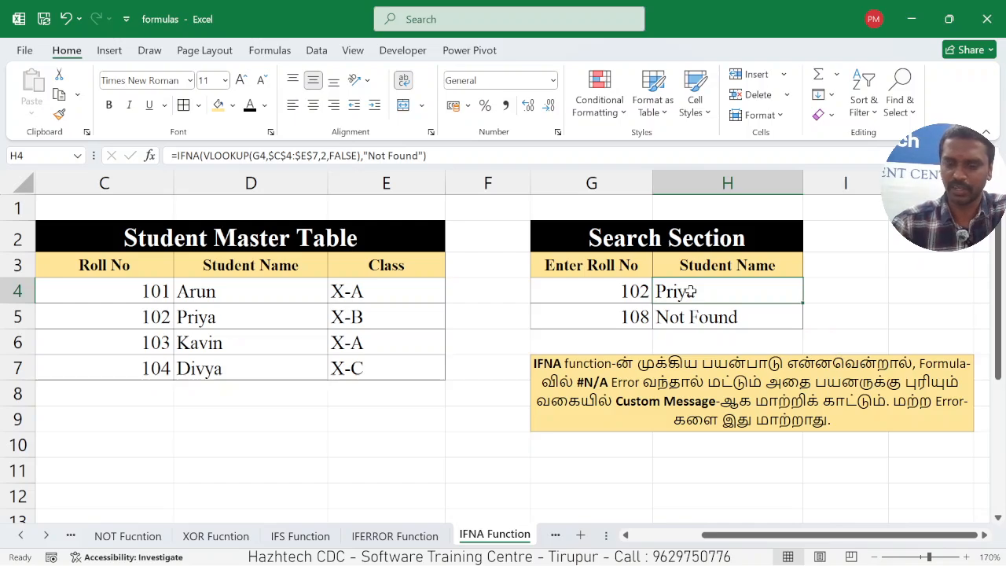
text(=)
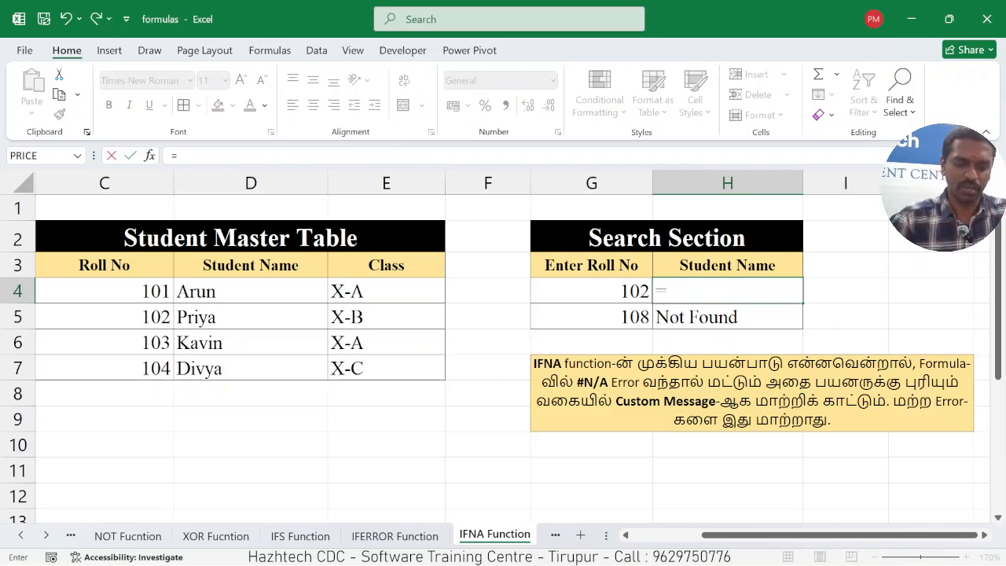
text(VLOOKUP)
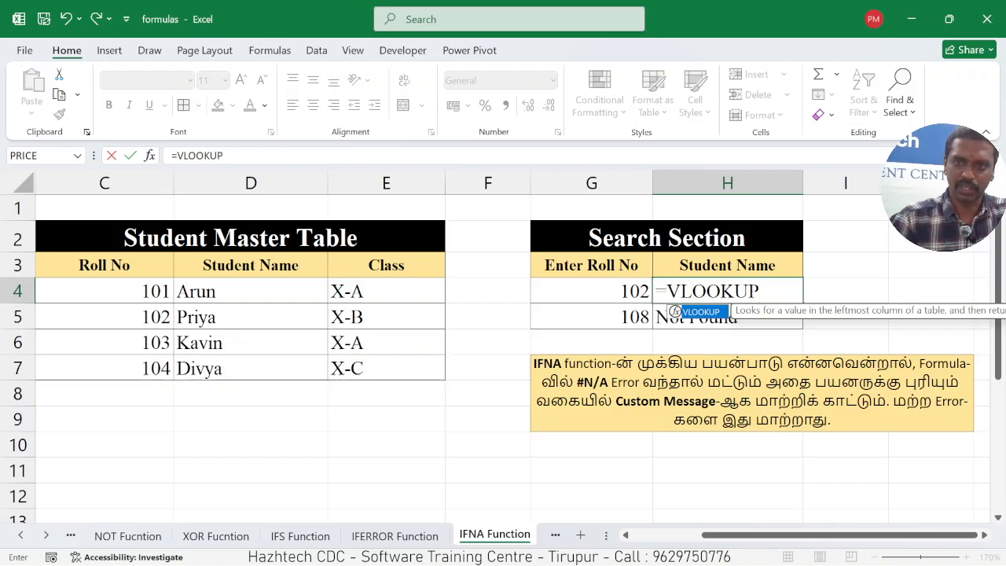
text(()
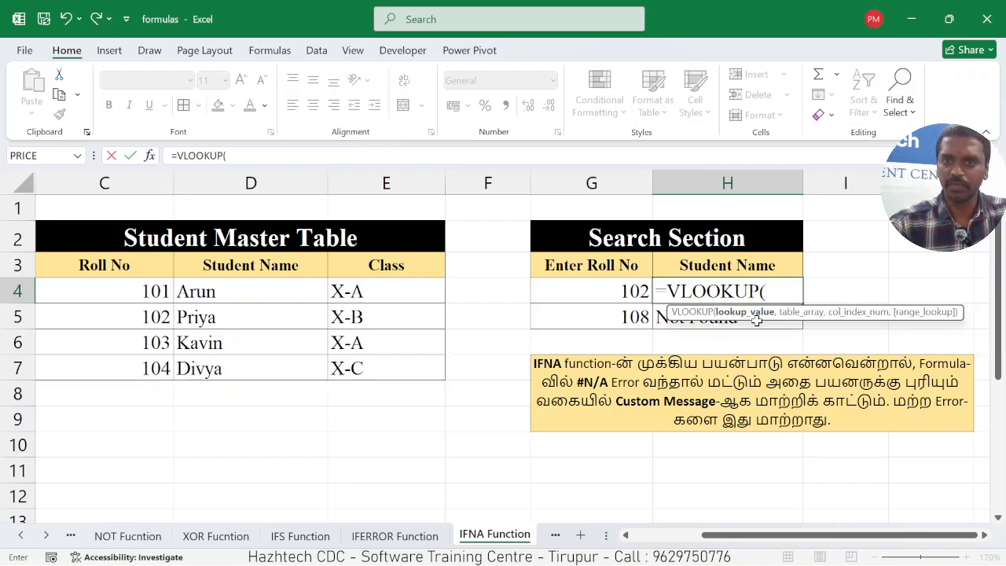
click(564, 291)
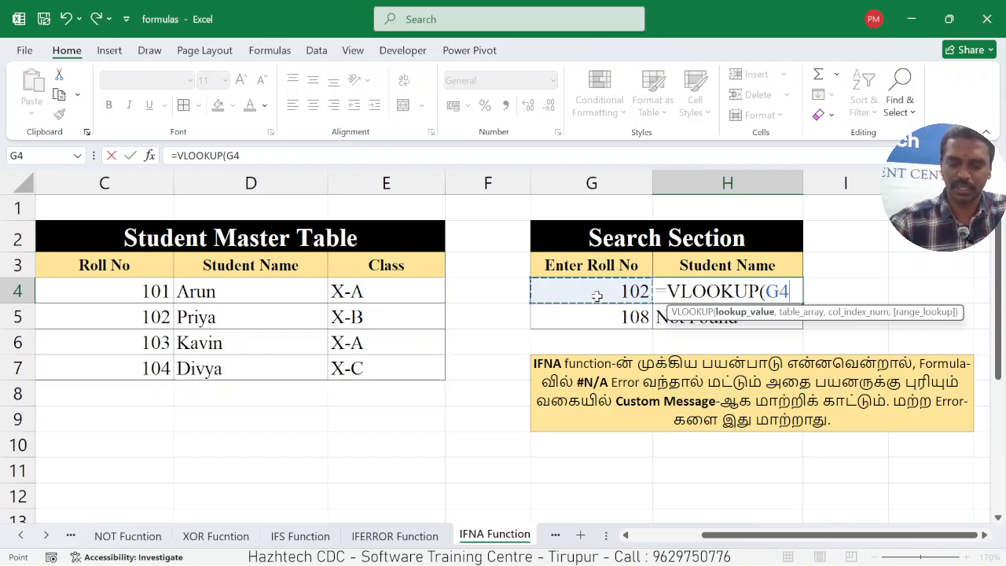
text(,)
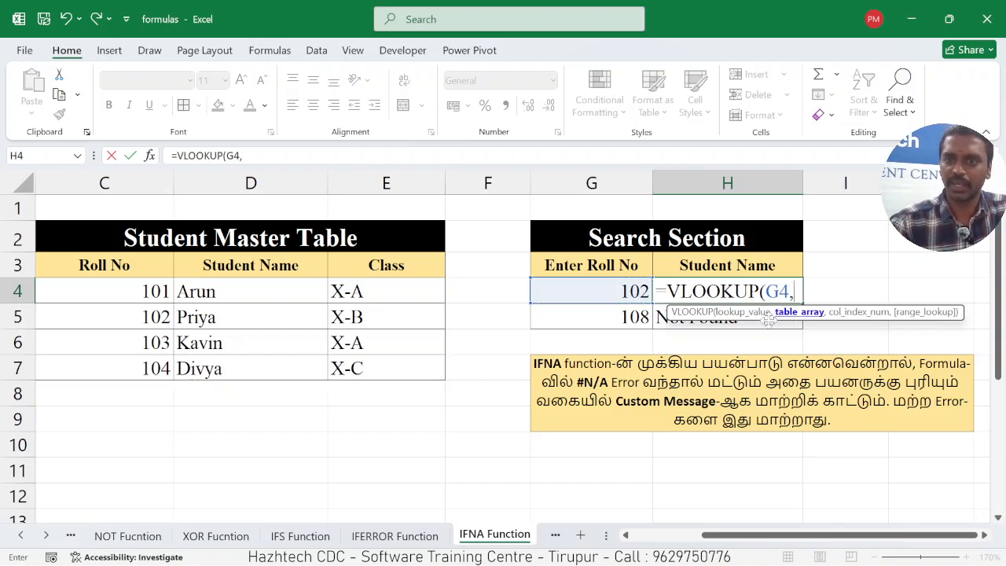
drag(109, 292, 358, 368)
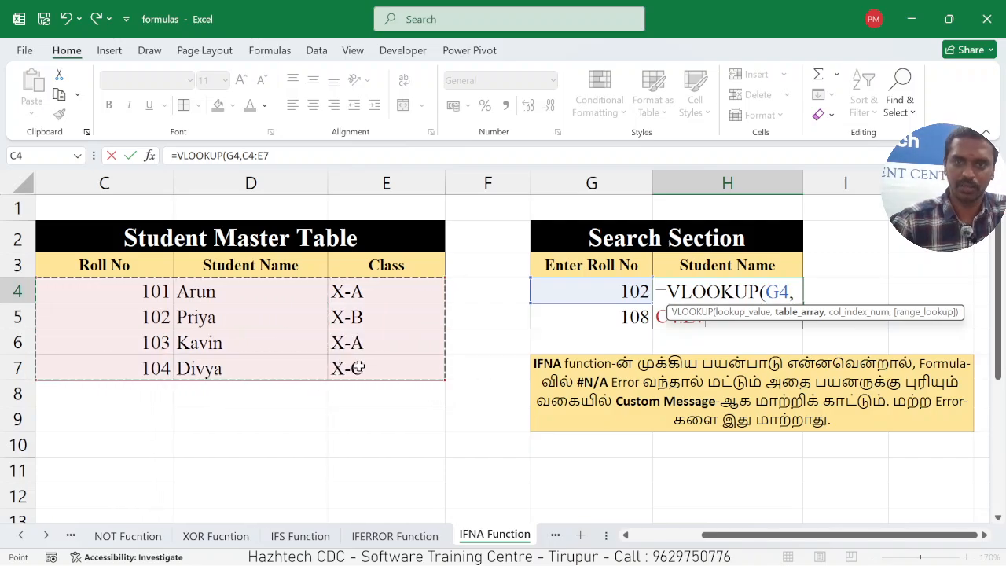
text(,)
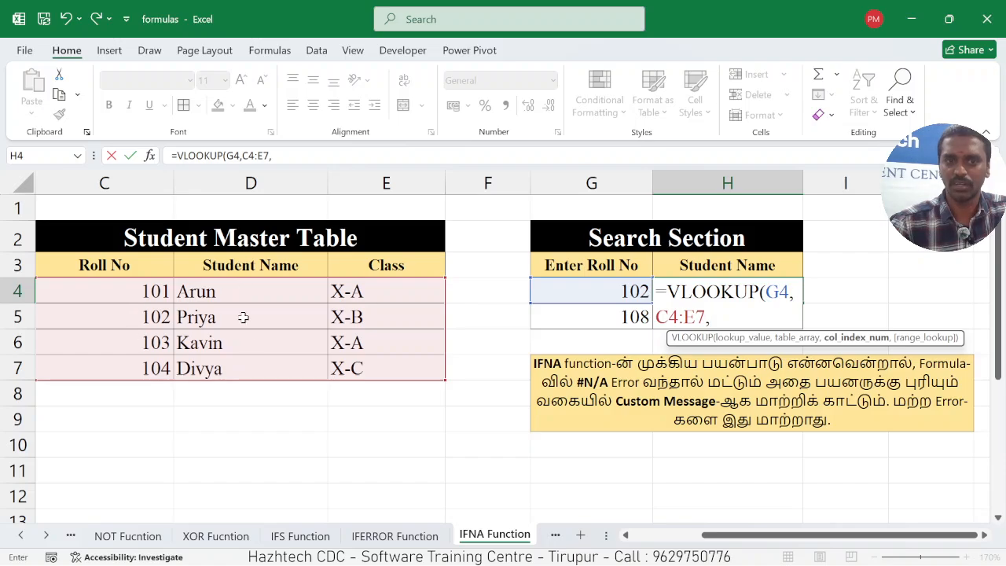
text(2)
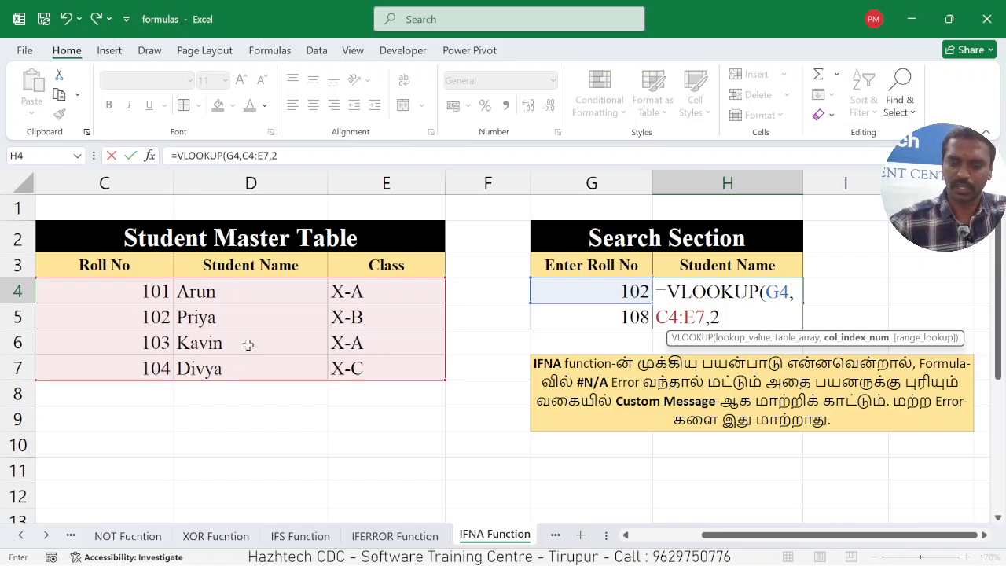
text(,,,,,,,,,,,,,,,,,,,,,,,,,,,,)
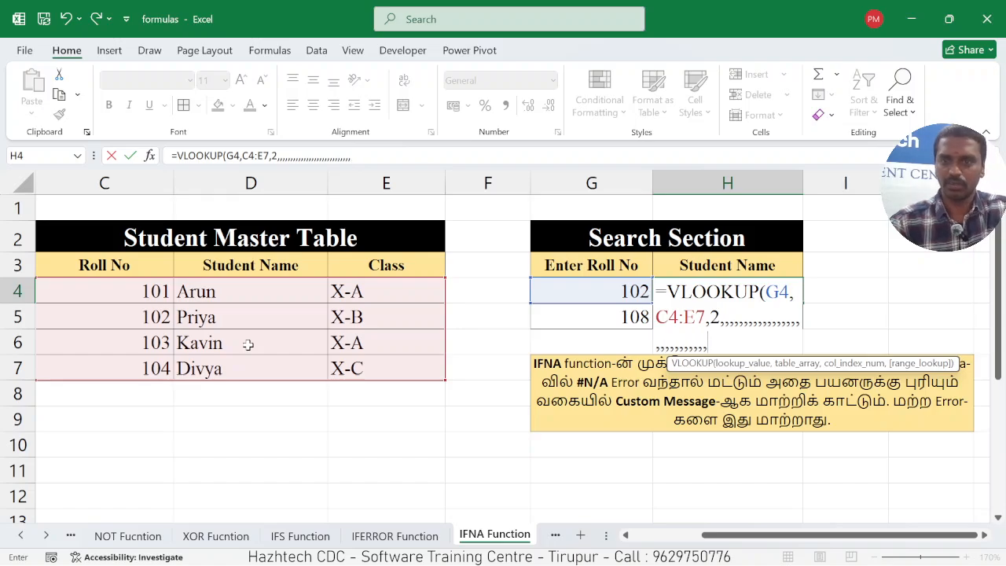
key(BackSpace)
key(BackSpace)
key(BackSpace)
key(BackSpace)
key(BackSpace)
key(BackSpace)
key(BackSpace)
key(BackSpace)
key(BackSpace)
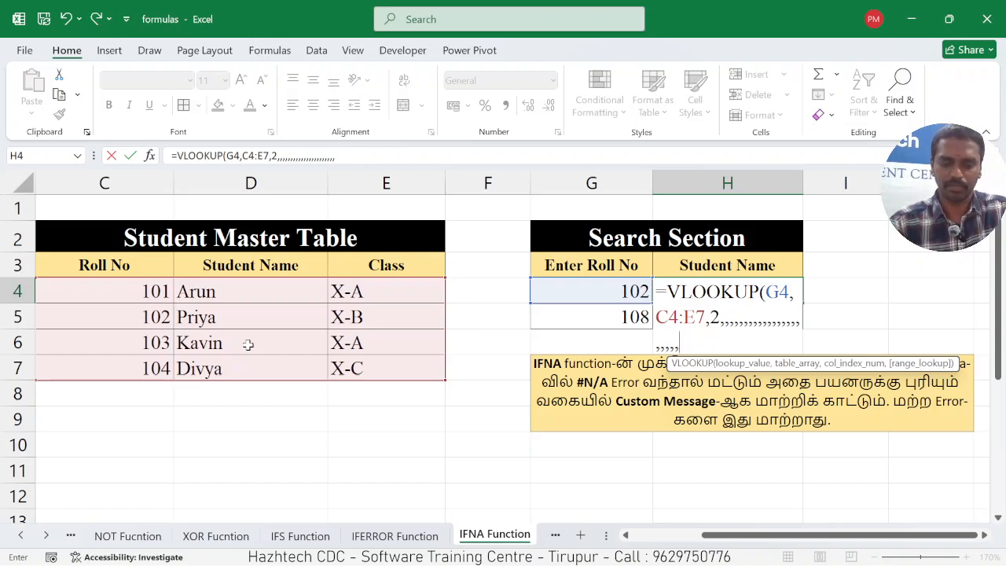
key(BackSpace)
key(BackSpace)
key(BackSpace)
key(BackSpace)
key(BackSpace)
key(BackSpace)
key(BackSpace)
key(BackSpace)
key(BackSpace)
key(BackSpace)
key(BackSpace)
key(BackSpace)
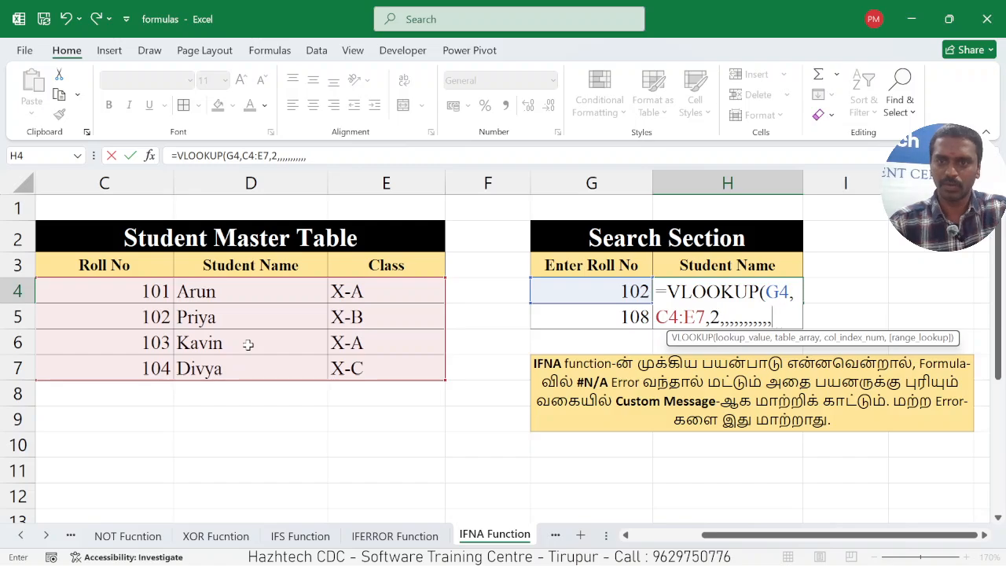
key(BackSpace)
key(BackSpace)
key(BackSpace)
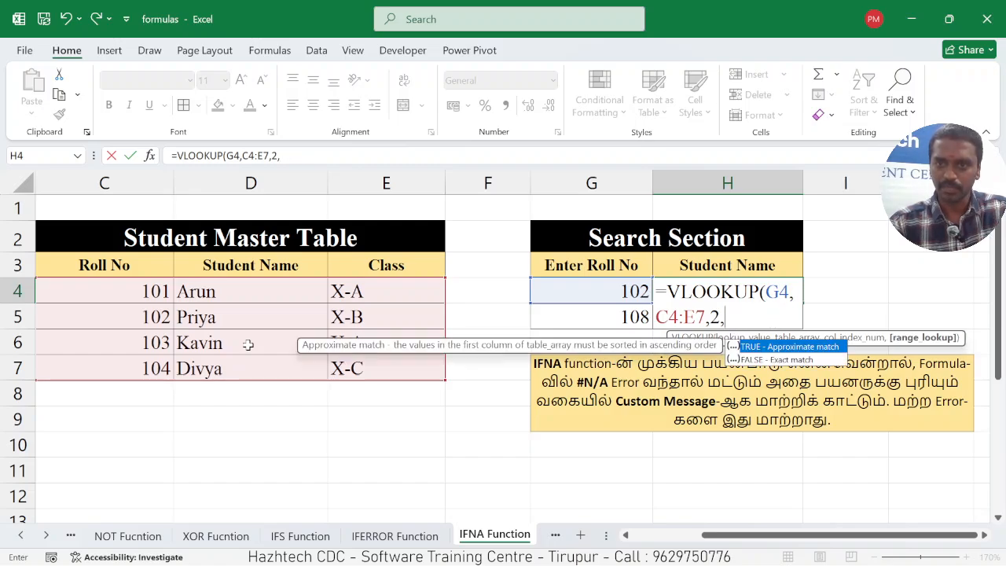
text(FALSE)
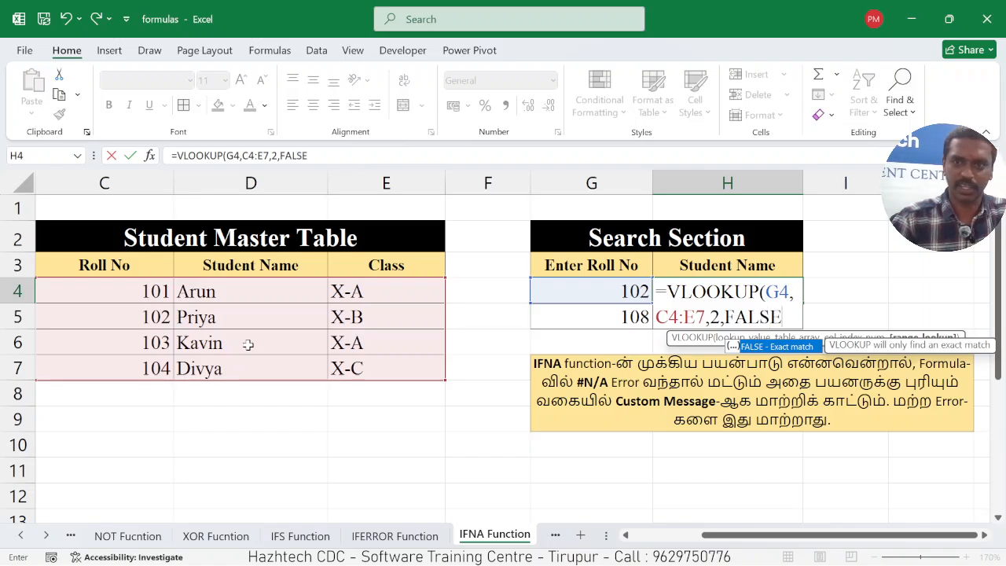
text())
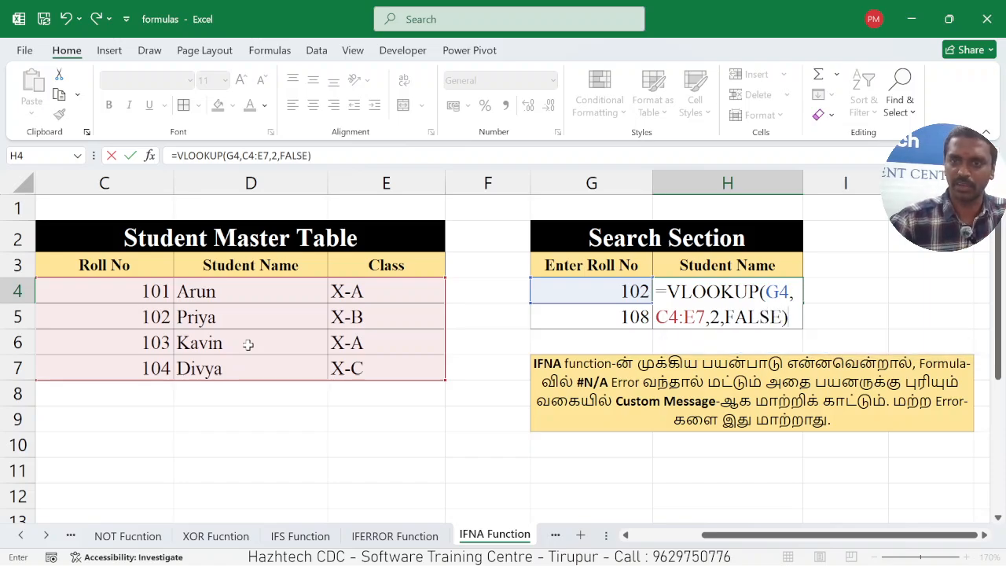
key(Return)
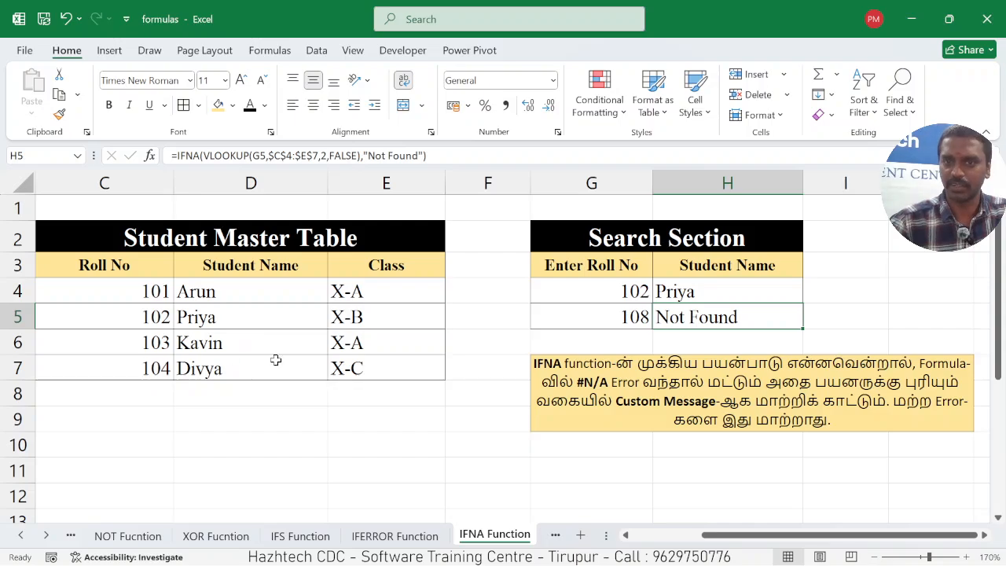
Step: Test the plain VLOOKUP formula by setting the search Roll No in G4 to 101 and to 108
click(571, 291)
text(101)
key(Return)
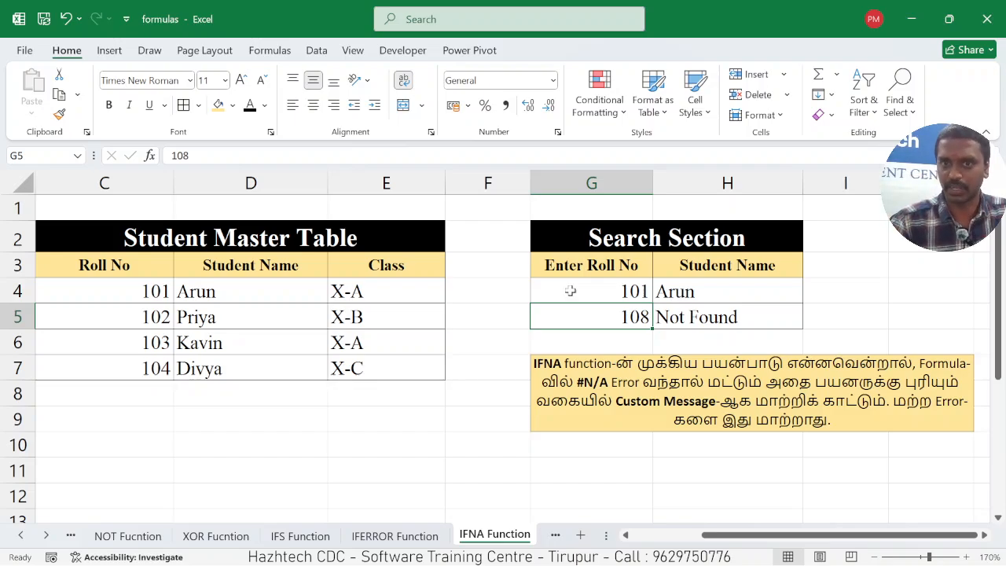
click(619, 291)
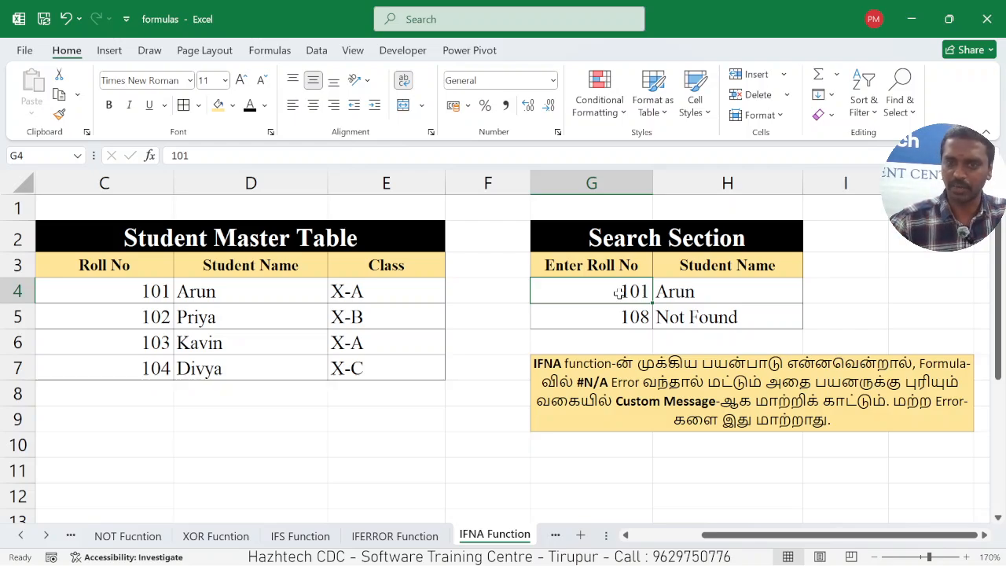
text(108)
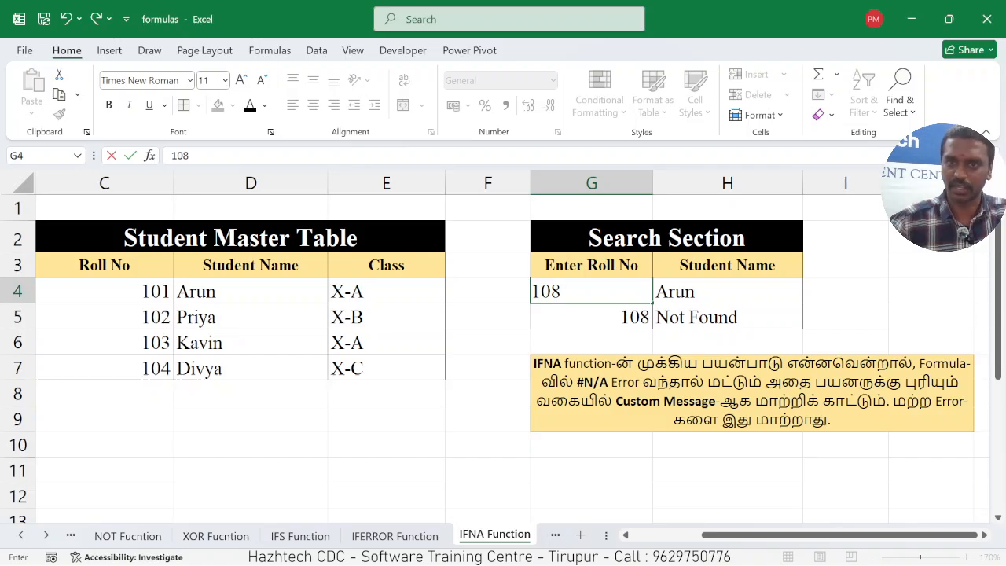
key(Return)
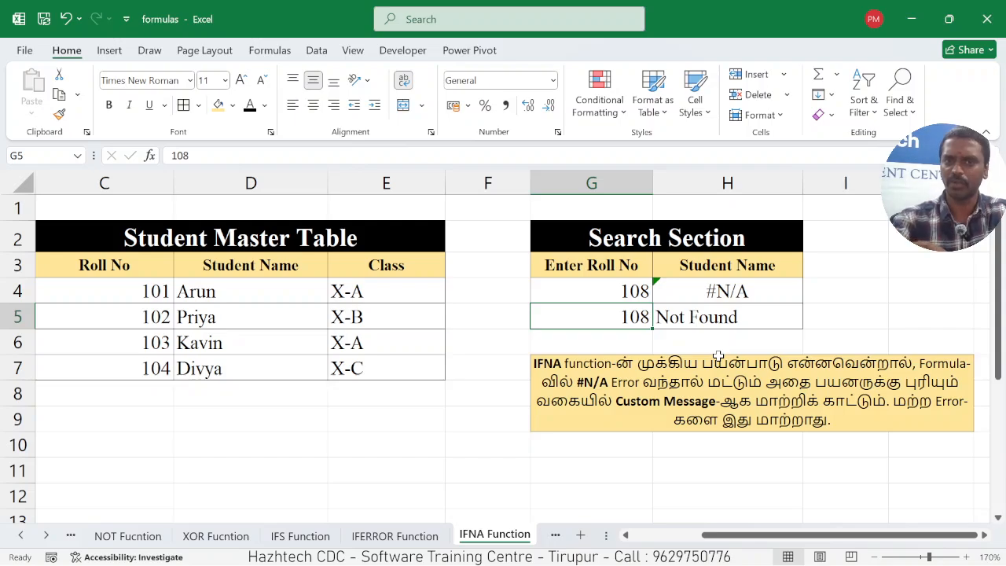
Step: Wrap the VLOOKUP formula in H4 in IFNA with "NOT VALID" as the value for #N/A
click(764, 297)
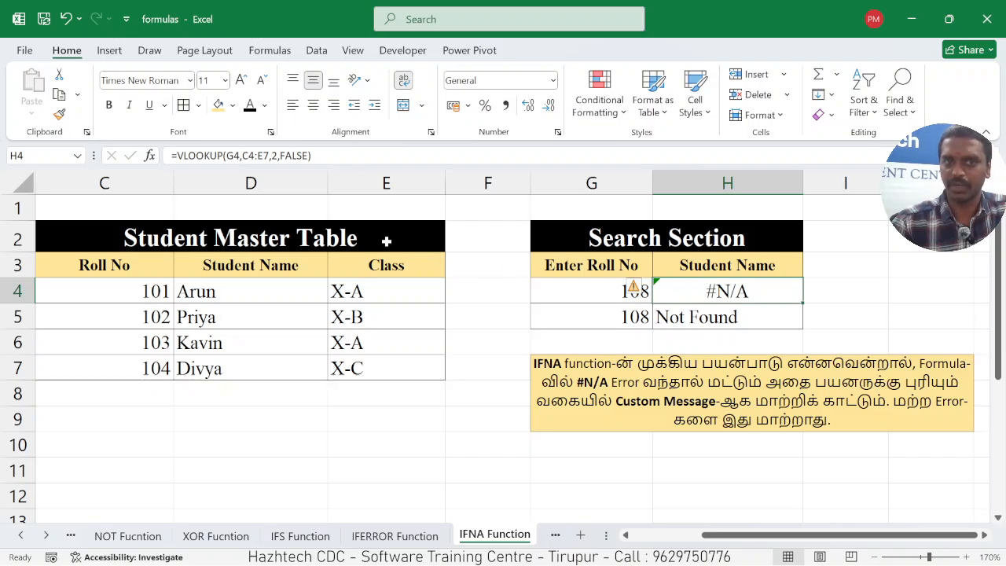
click(313, 156)
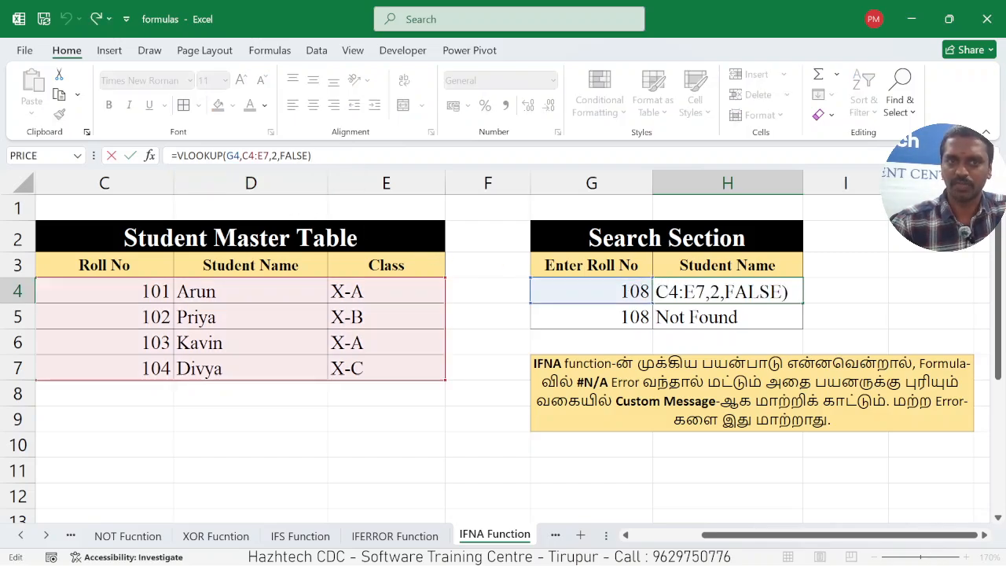
click(177, 155)
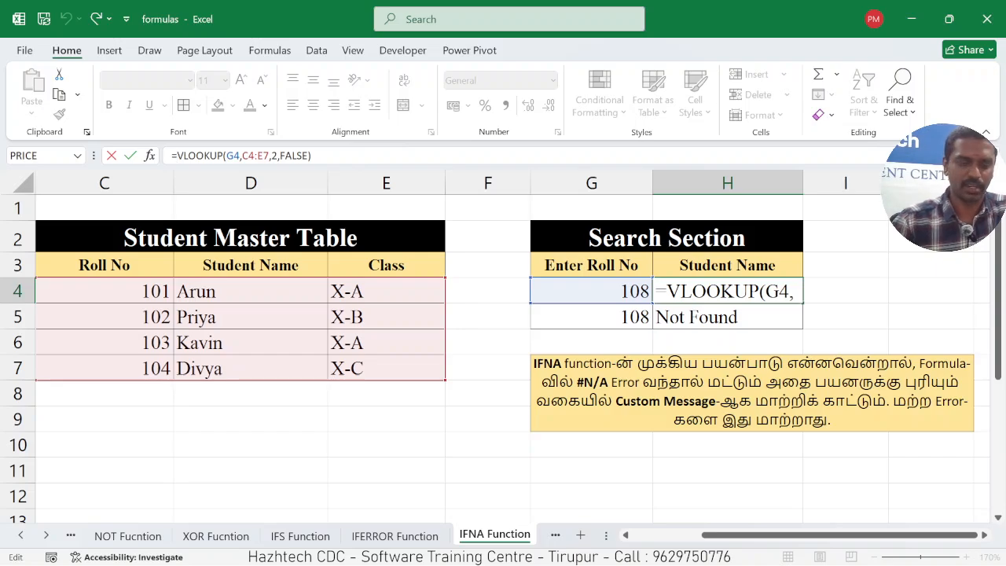
text(IFNA)
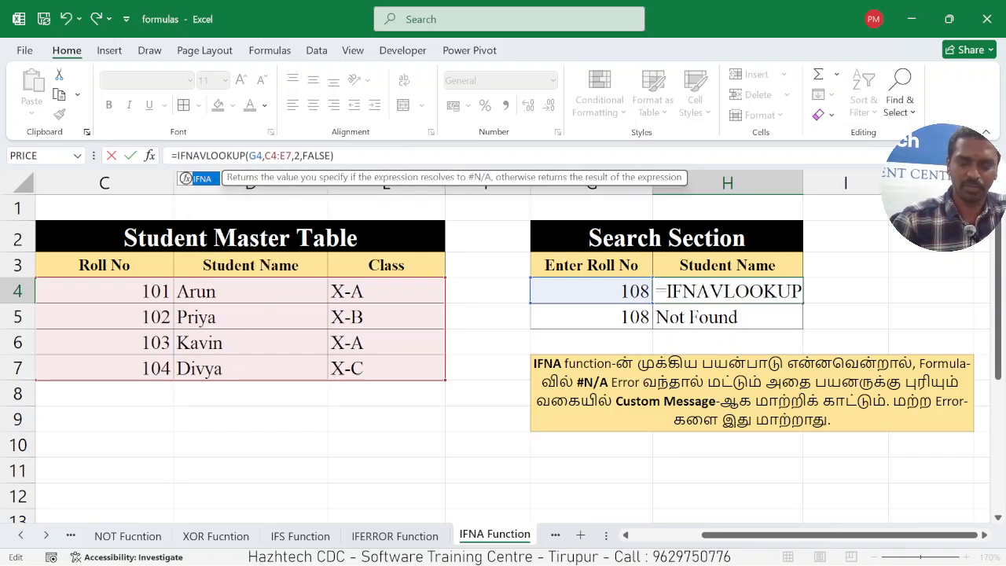
text(()
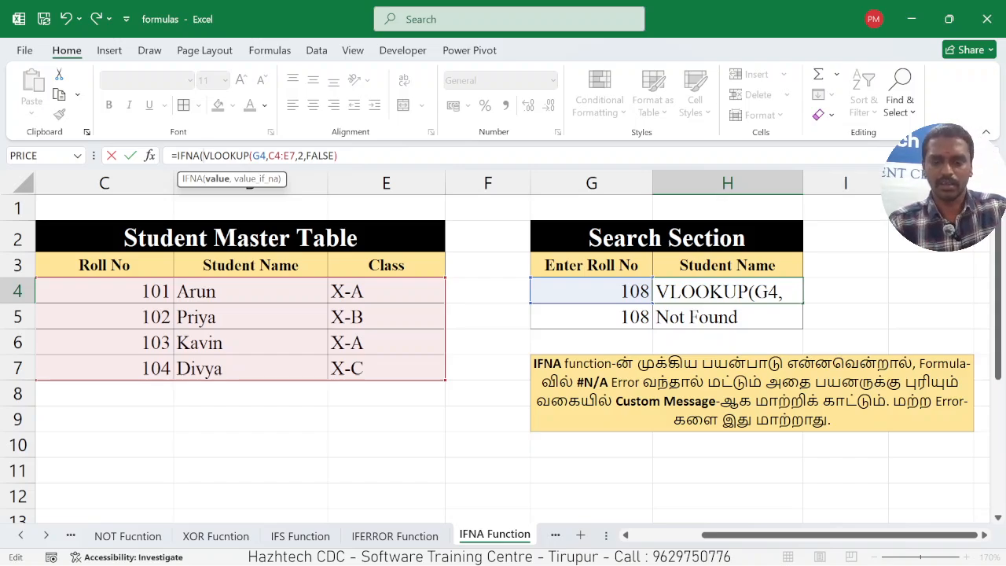
key(End)
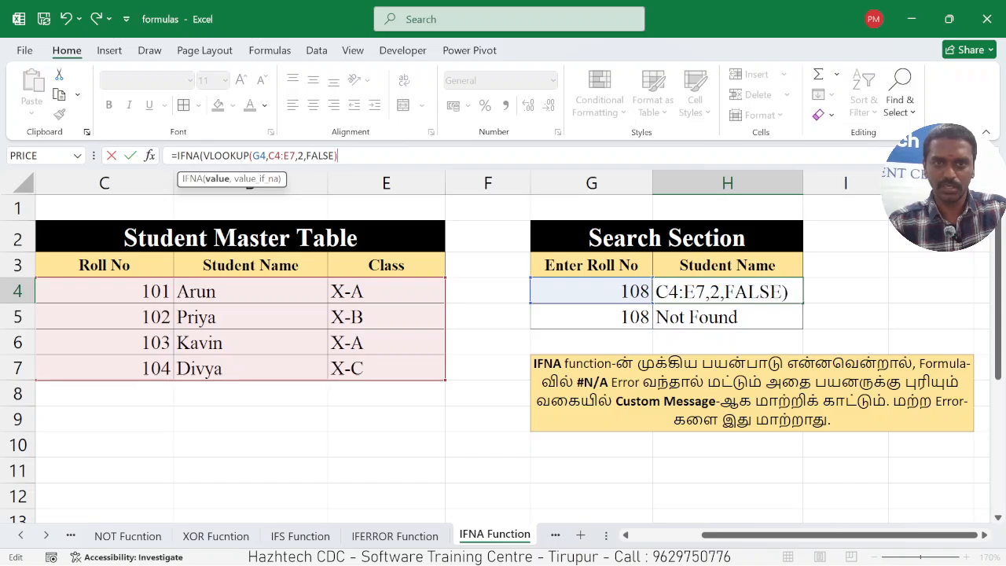
text(,)
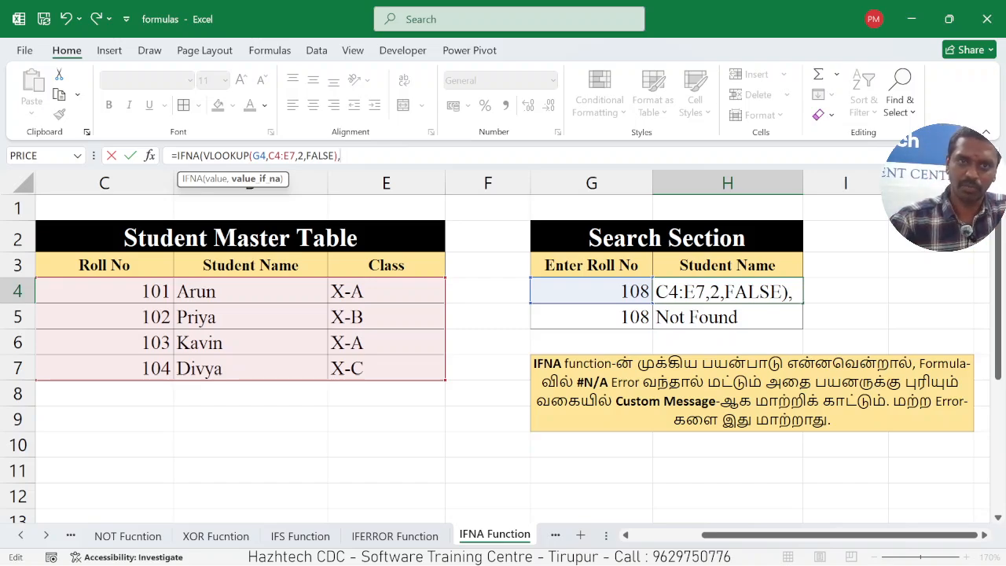
text(")
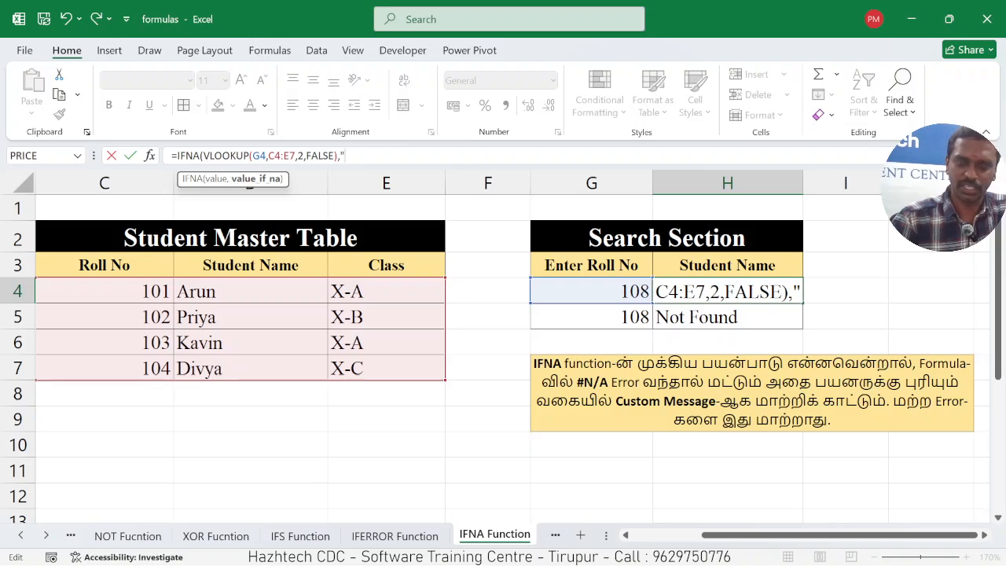
text(NO)
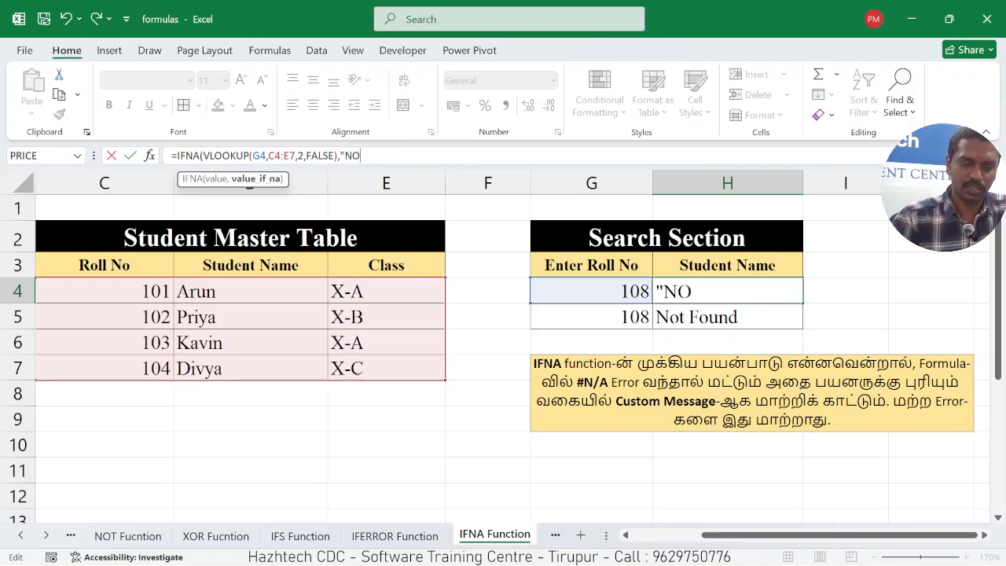
text(T VALID)
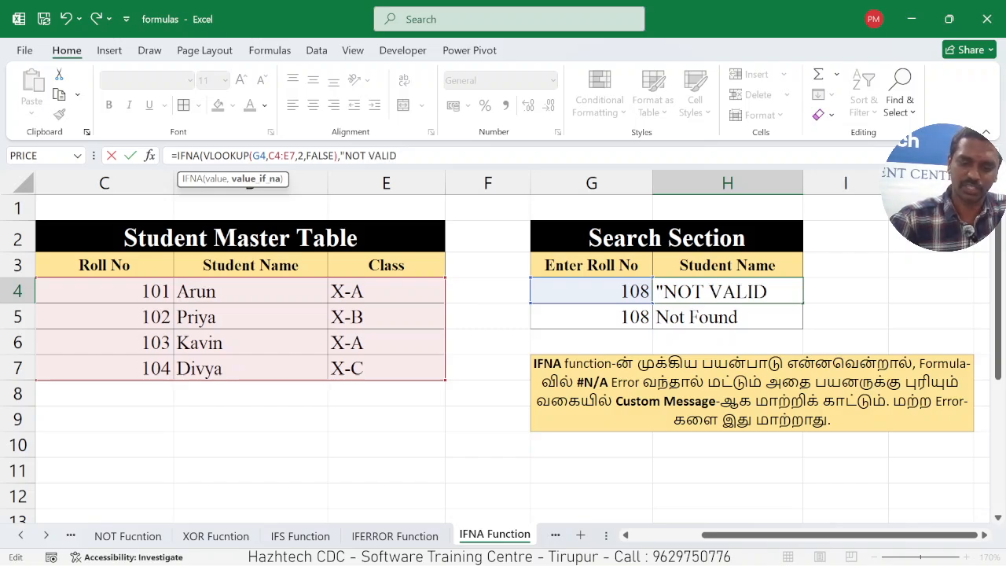
text("))
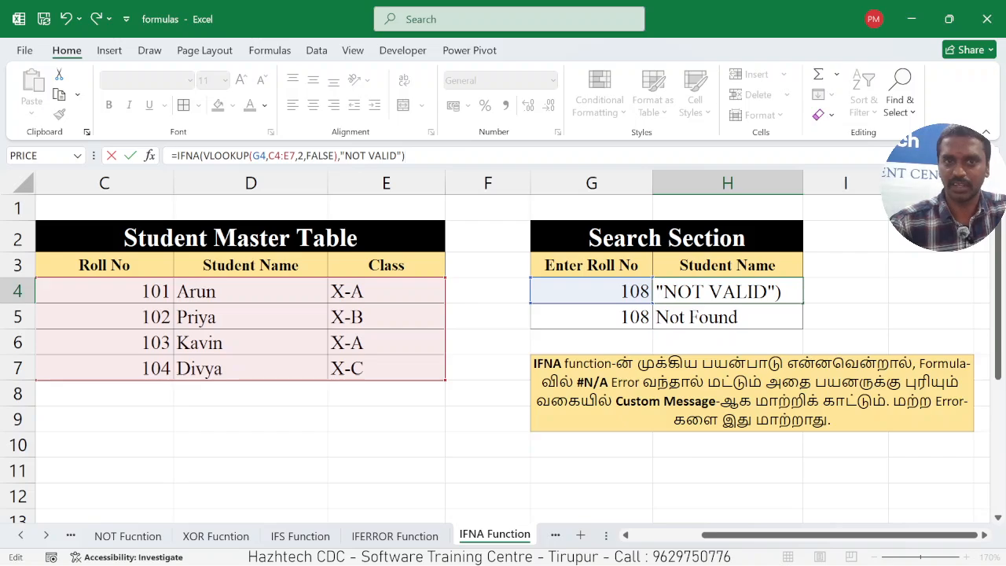
Step: Make the lookup range in the H4 formula absolute as $C$4:$E$7 and enter the formula
click(269, 155)
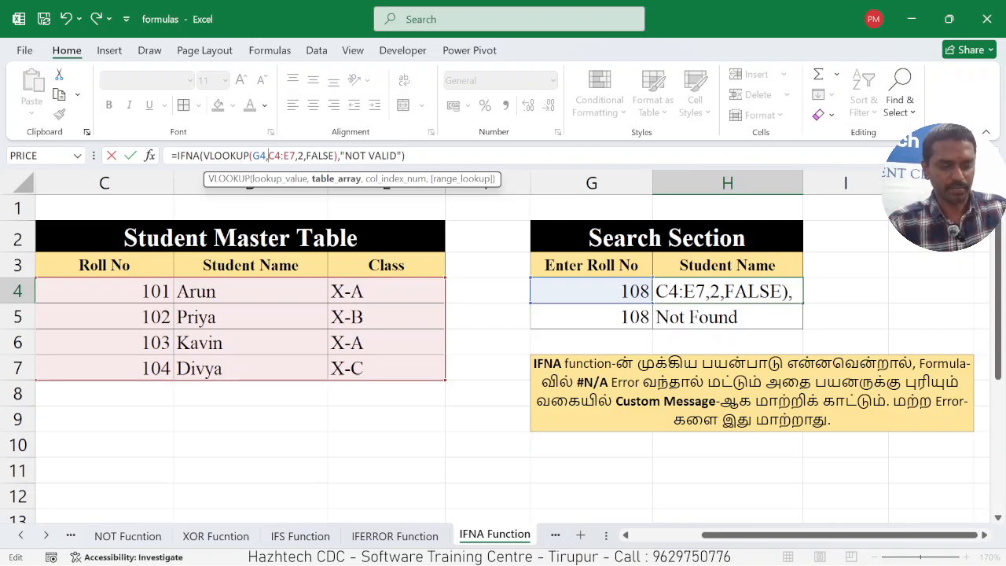
text($C)
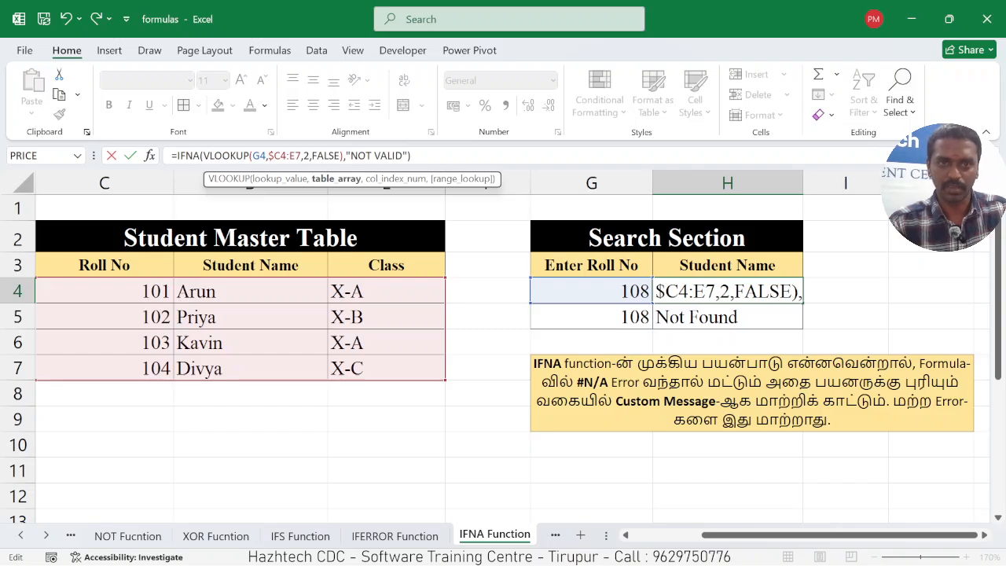
text($4:)
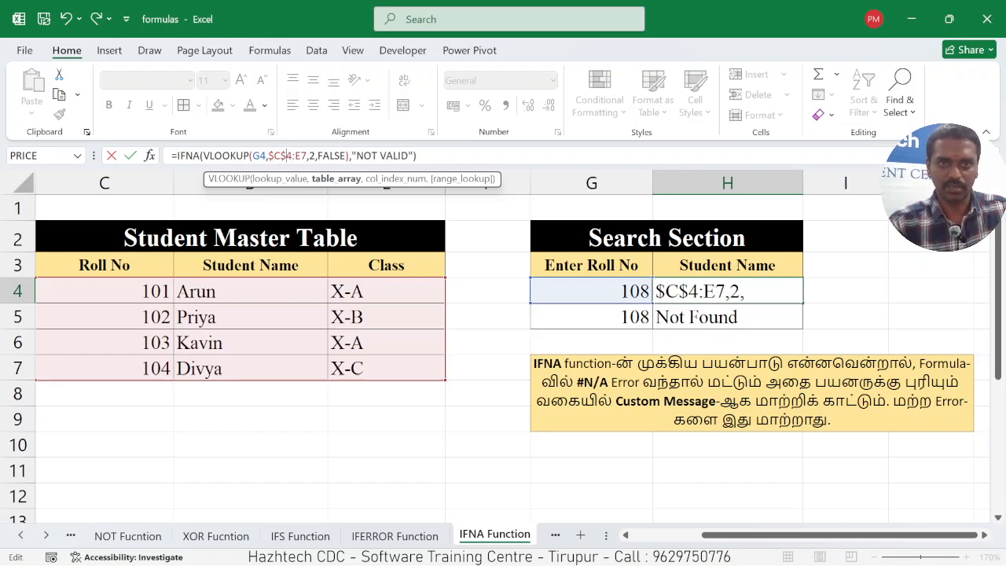
text($E)
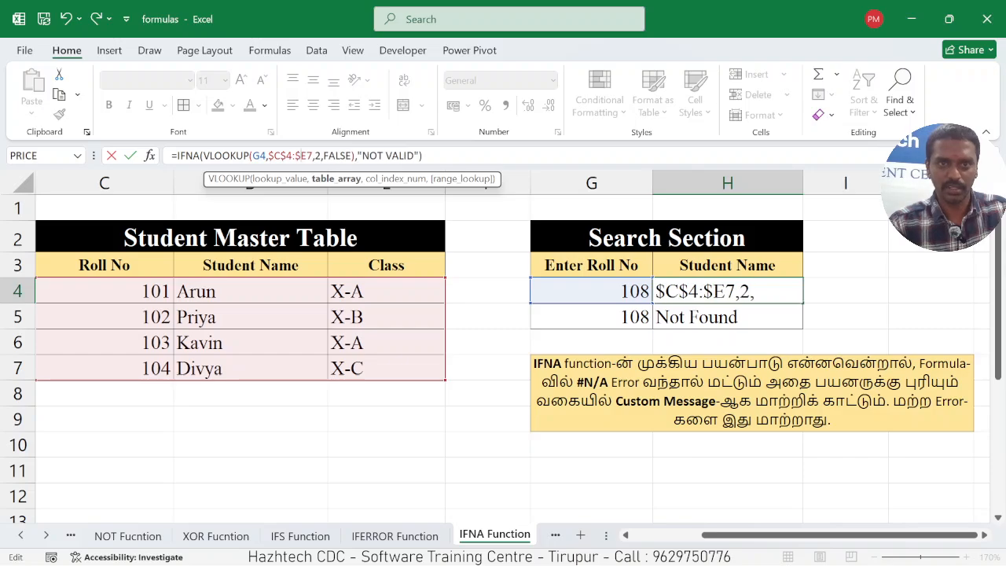
text($)
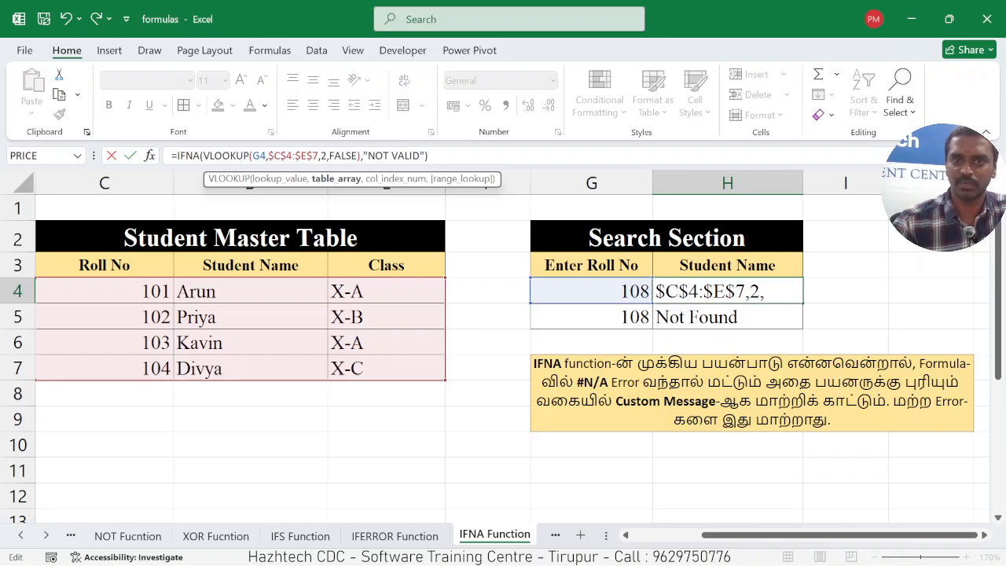
key(End)
key(Return)
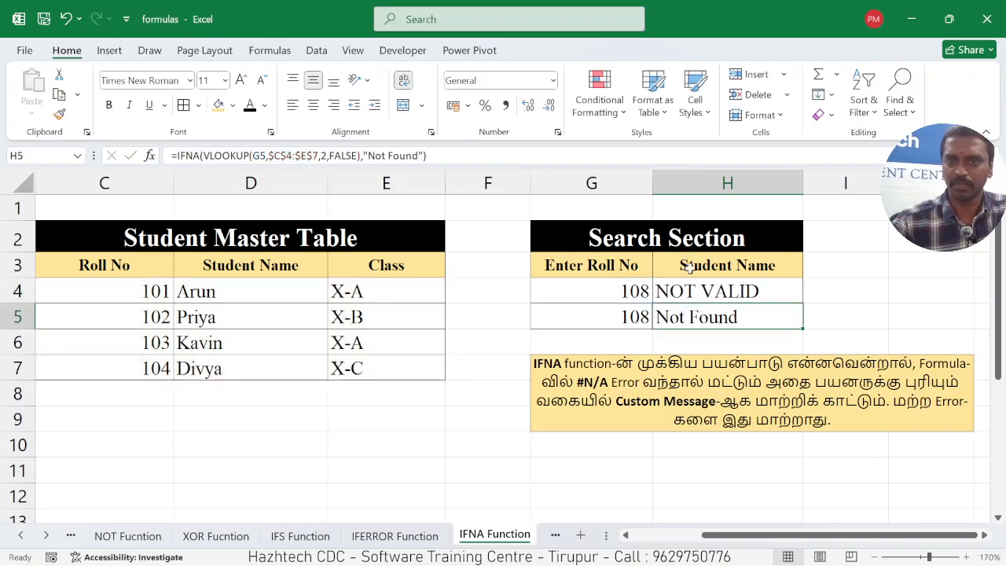
Step: Test the IFNA formula in H4 by setting the search Roll No in G4 to 101 and to 109
click(695, 294)
click(618, 294)
key(F2)
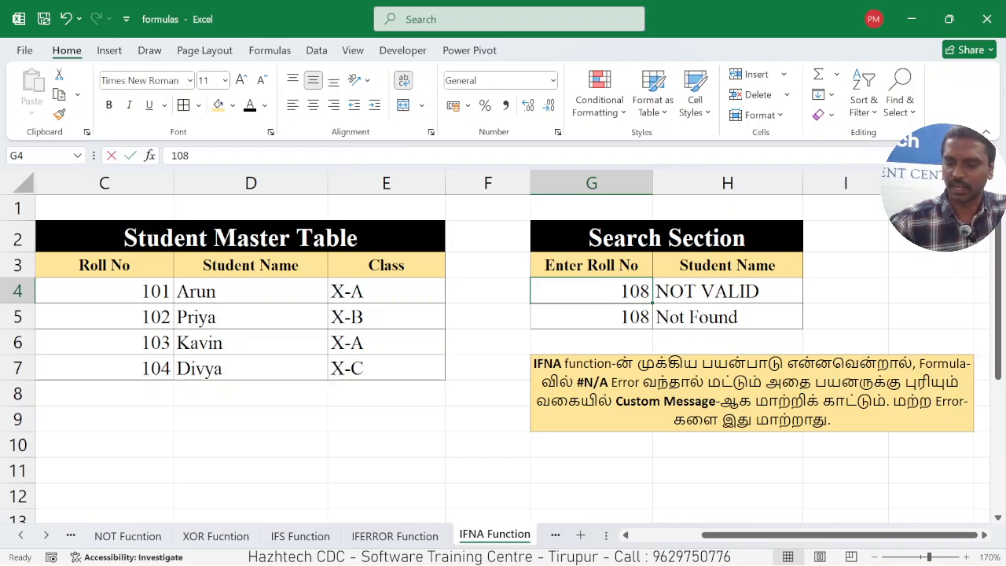
key(BackSpace)
text(1)
key(Return)
click(618, 293)
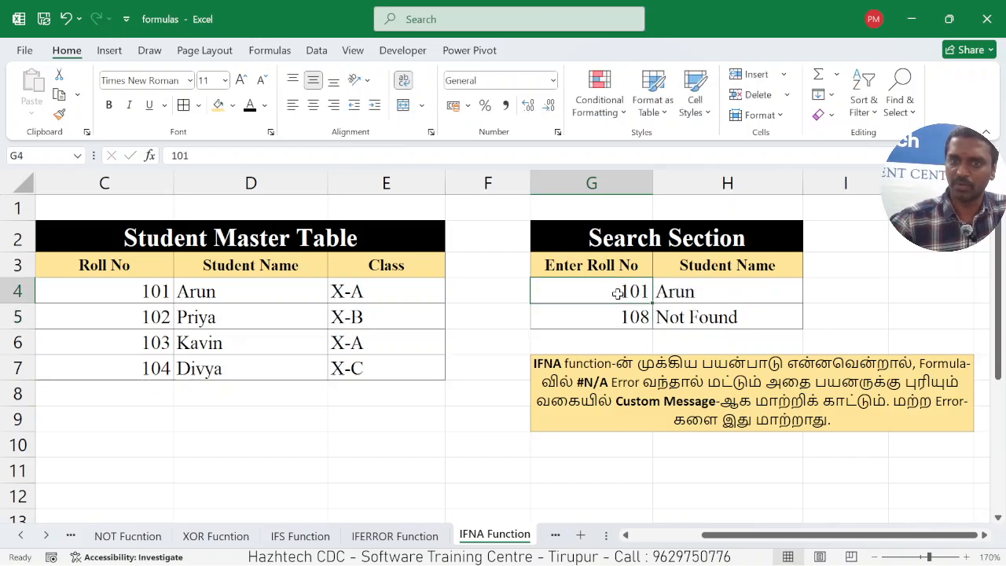
text(109)
key(Return)
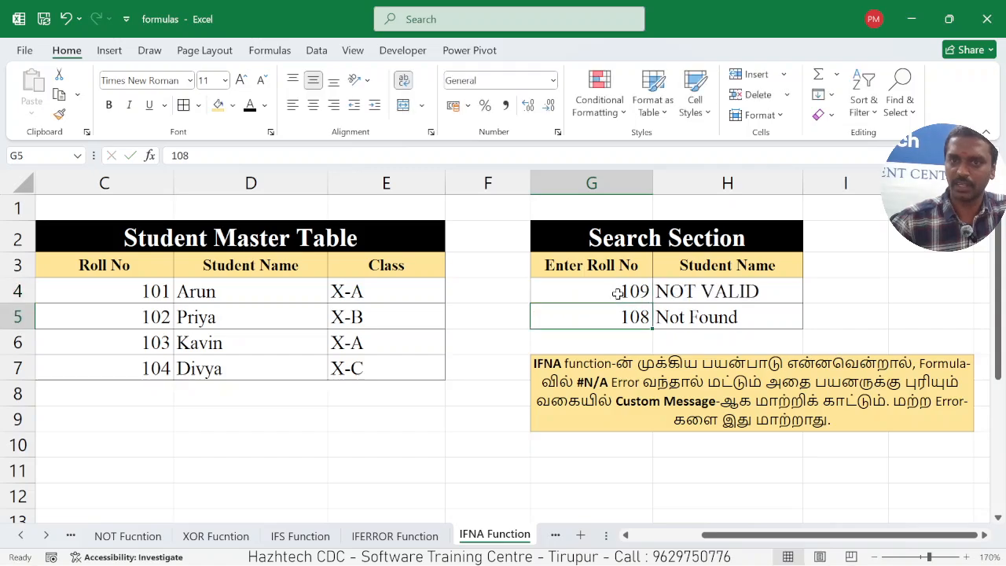
click(838, 295)
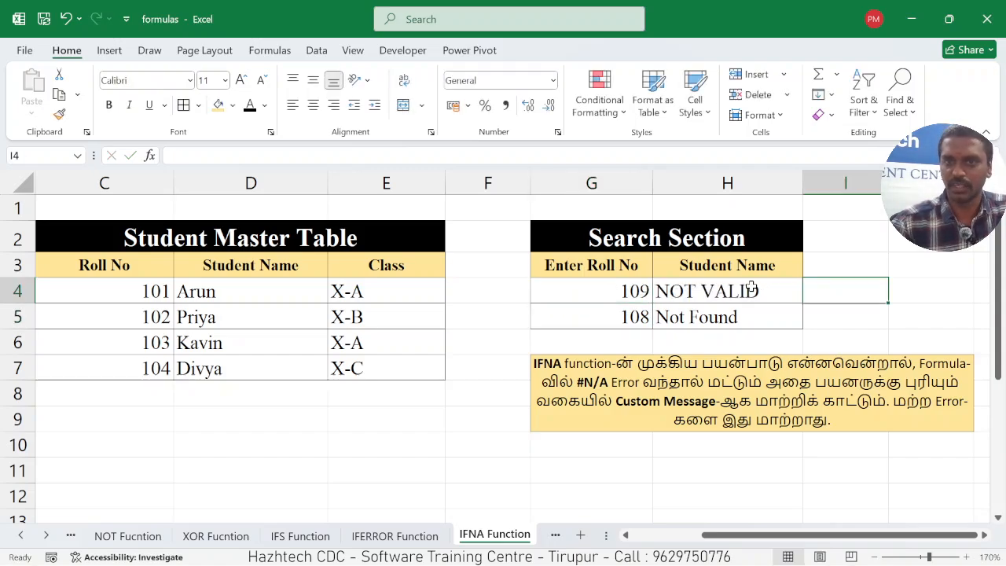
click(755, 287)
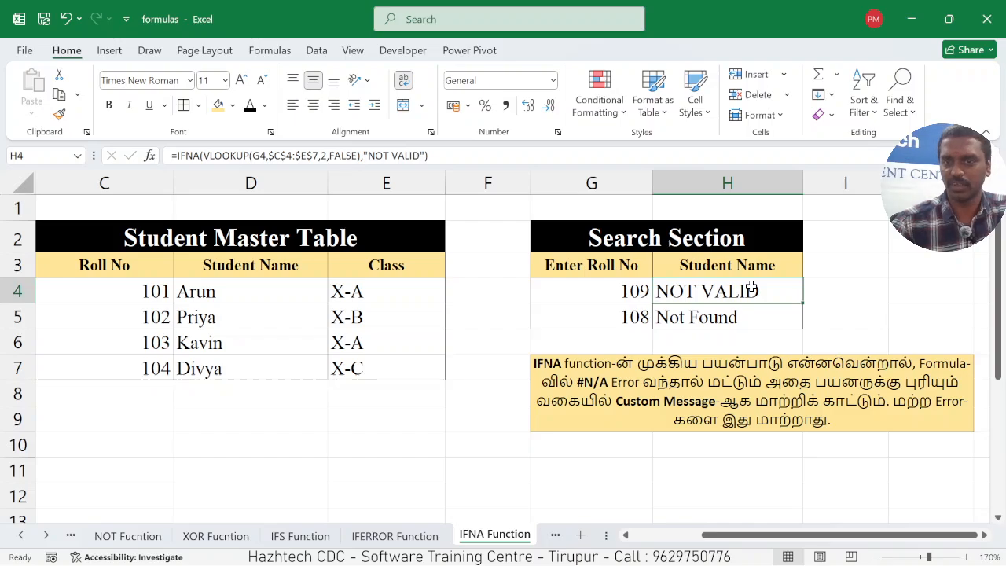
Step: On the SWITCH Function sheet, change the grades in I3:I6 to B, C, D and K to test the outputs
click(555, 534)
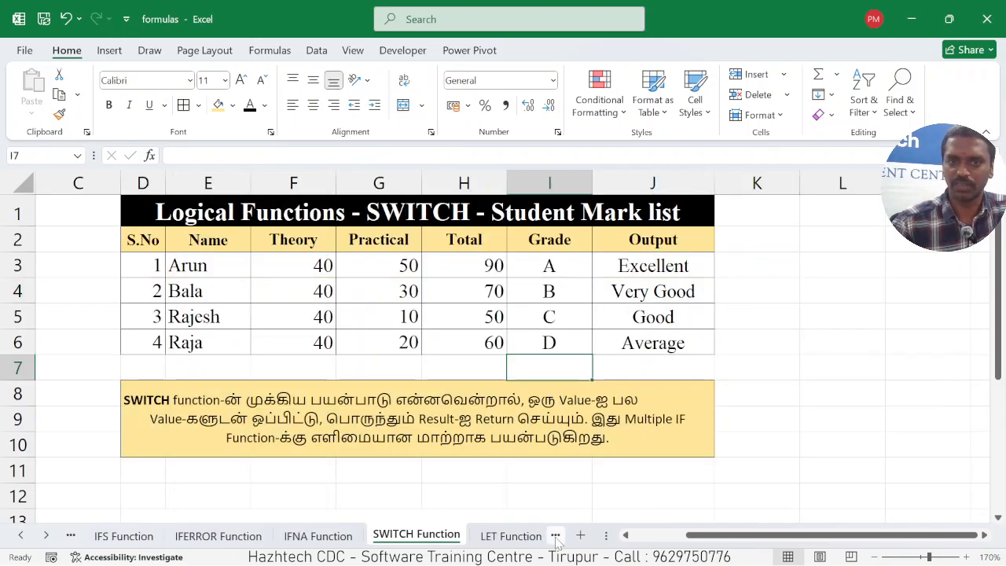
click(798, 343)
click(553, 268)
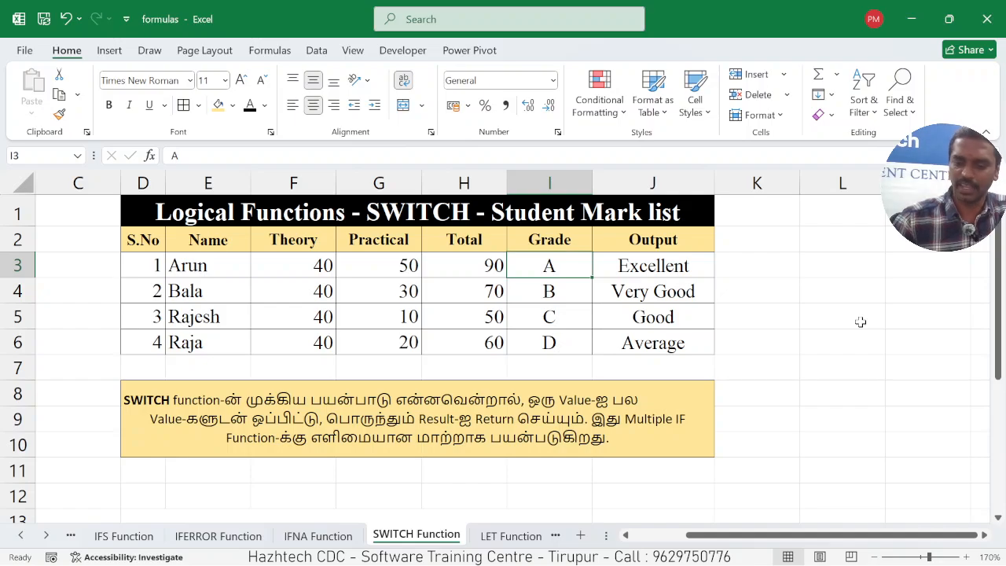
text(B)
key(Return)
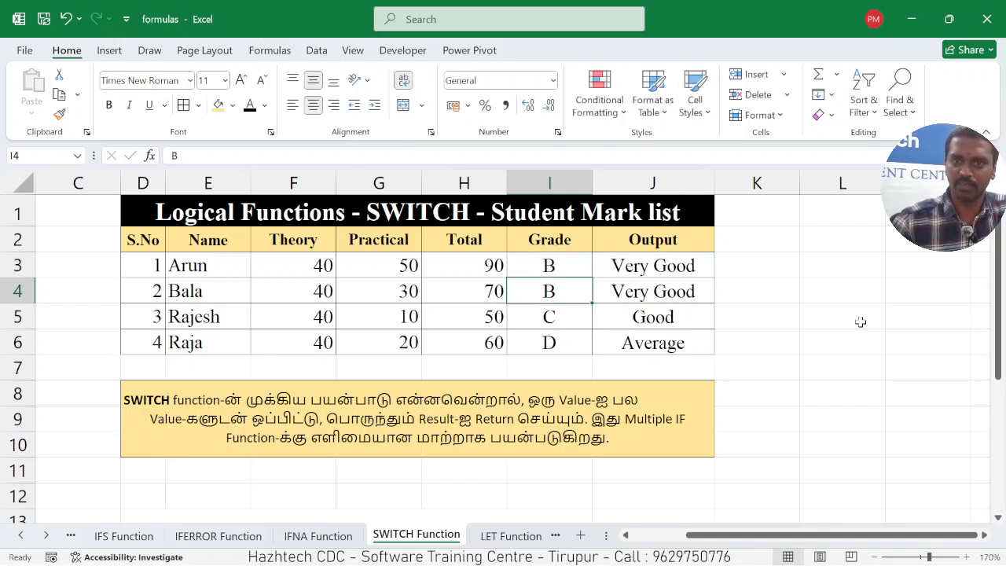
text(C)
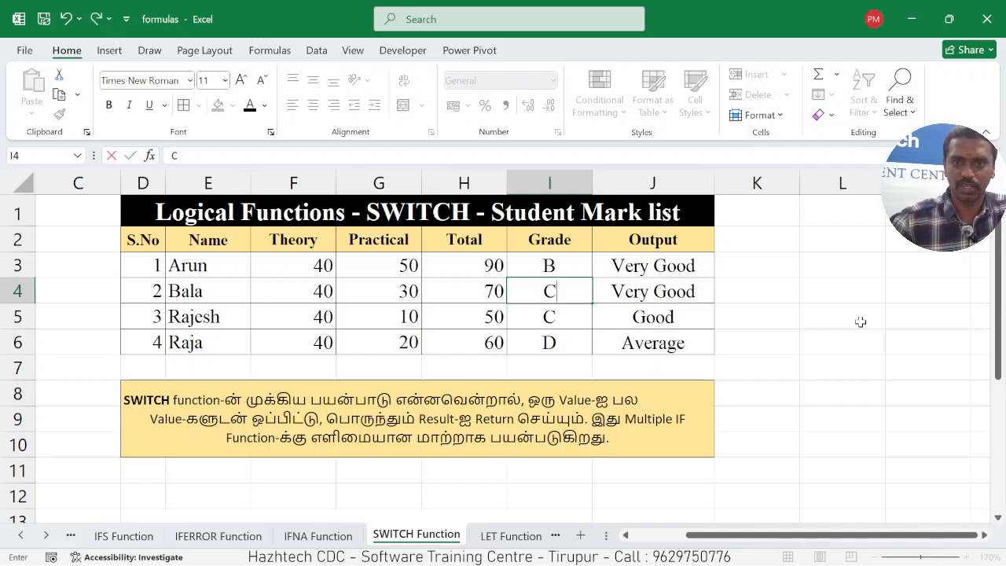
key(Return)
text(D)
key(Return)
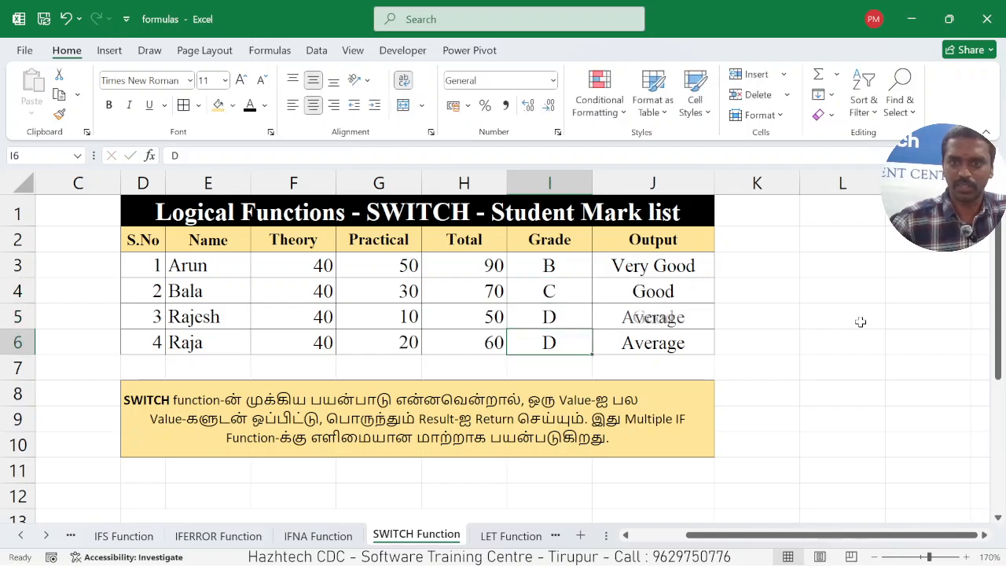
text(K)
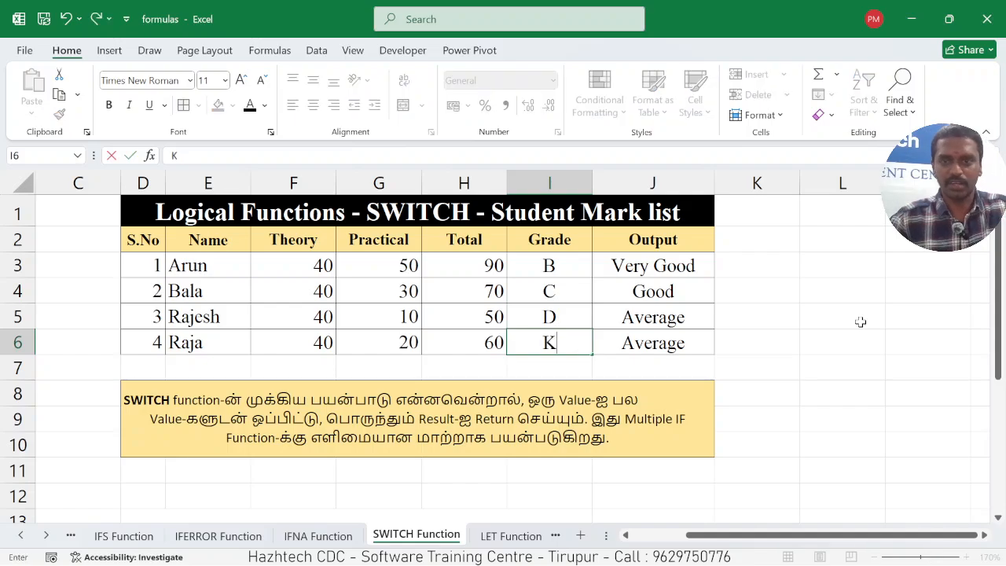
key(Return)
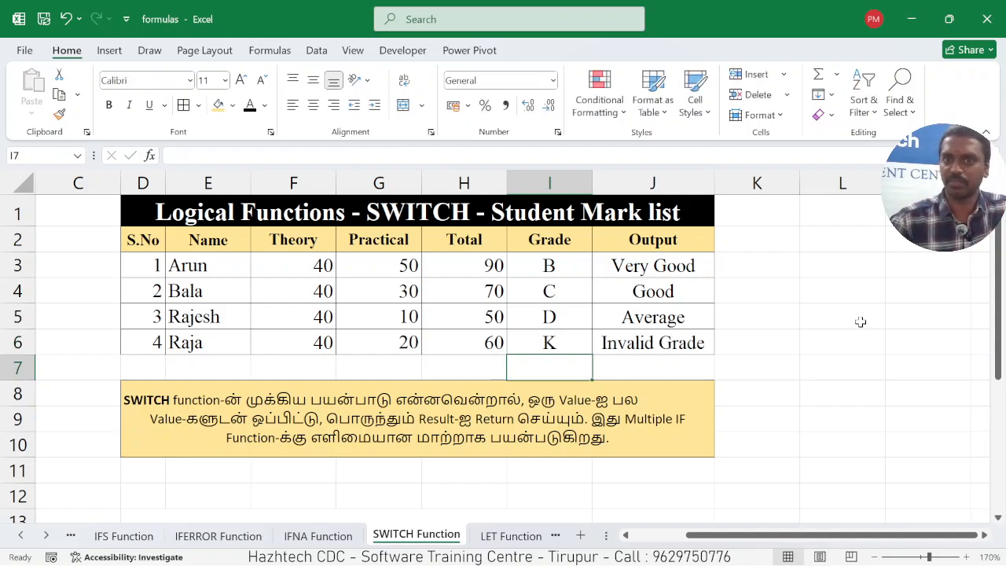
Step: Start replacing the J3 formula with a SWITCH function containing the arguments "A" and "HAZHTECH"
click(555, 265)
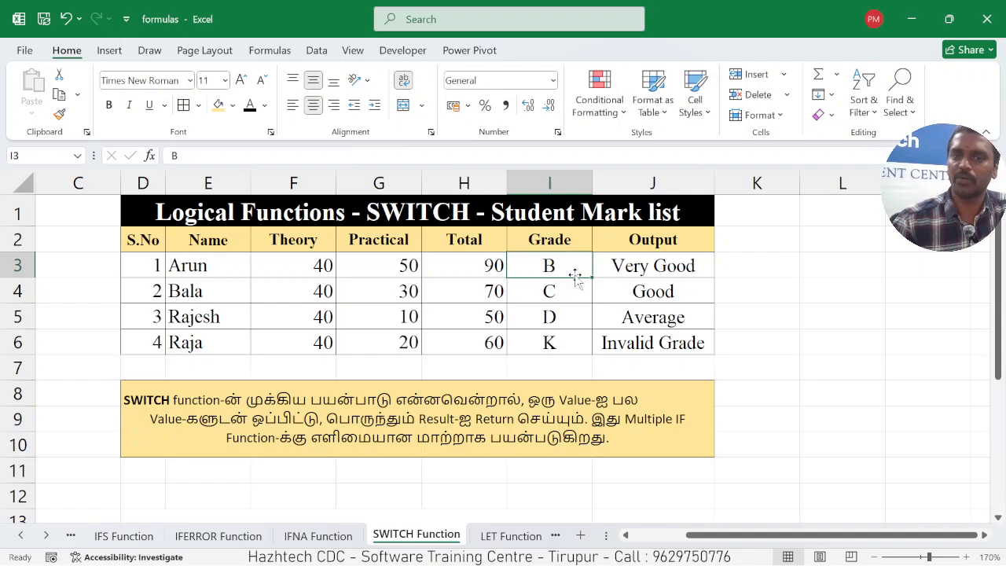
click(662, 270)
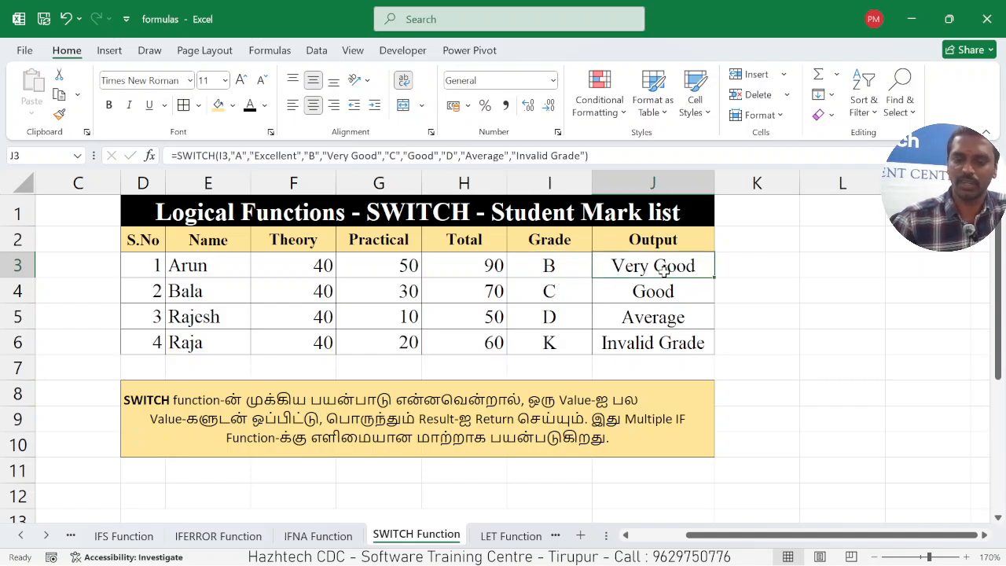
text(=SWI)
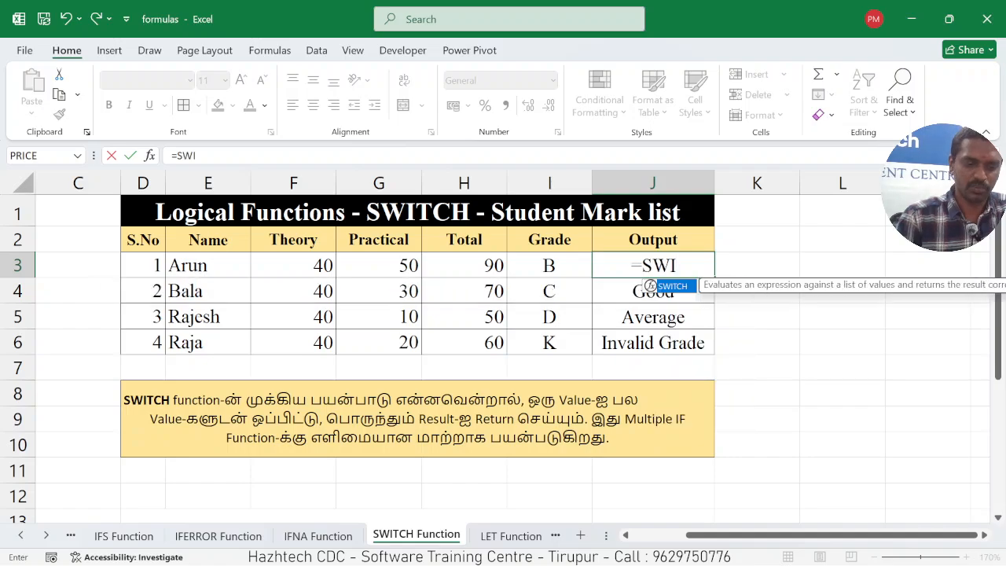
text(TCH()
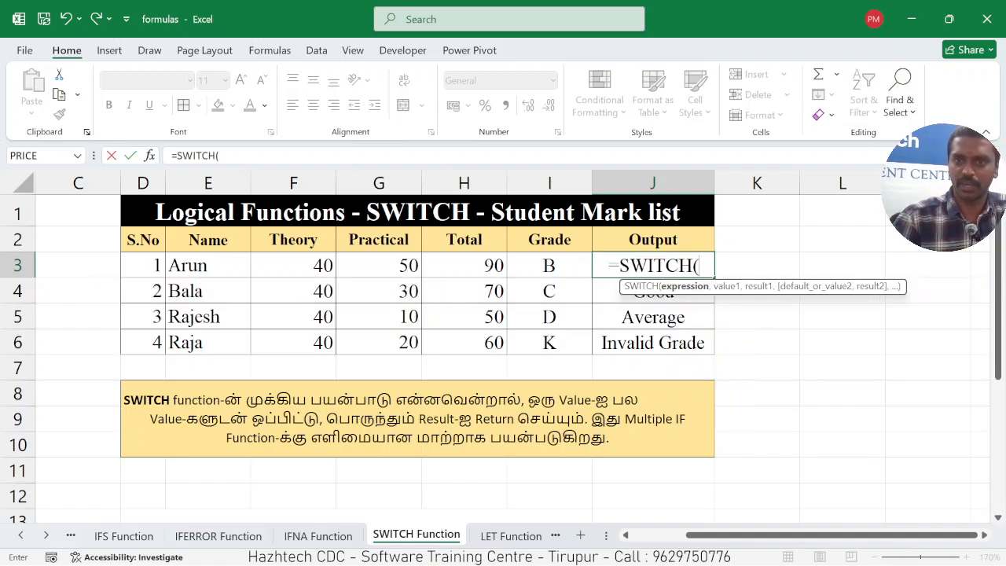
text("A)
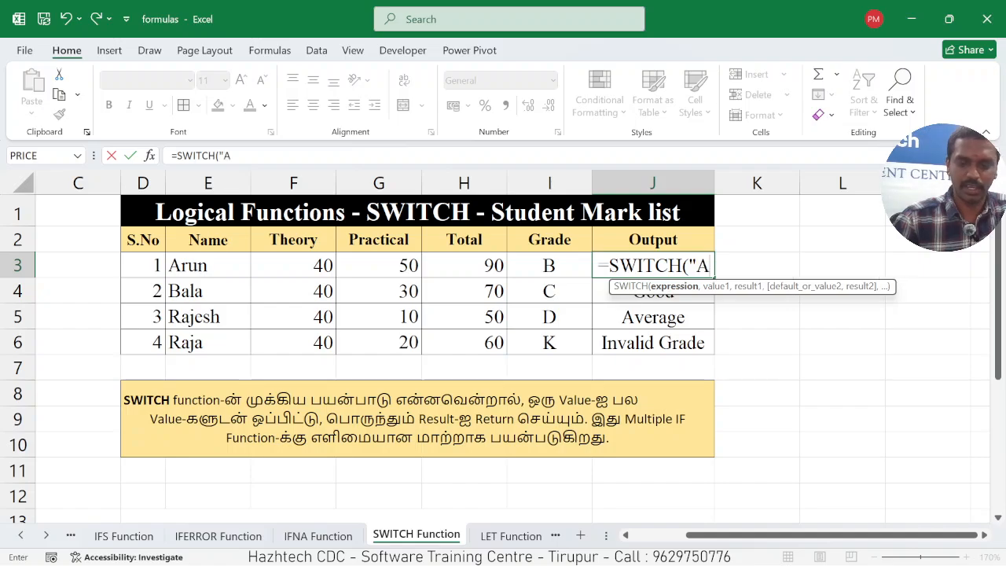
text(",)
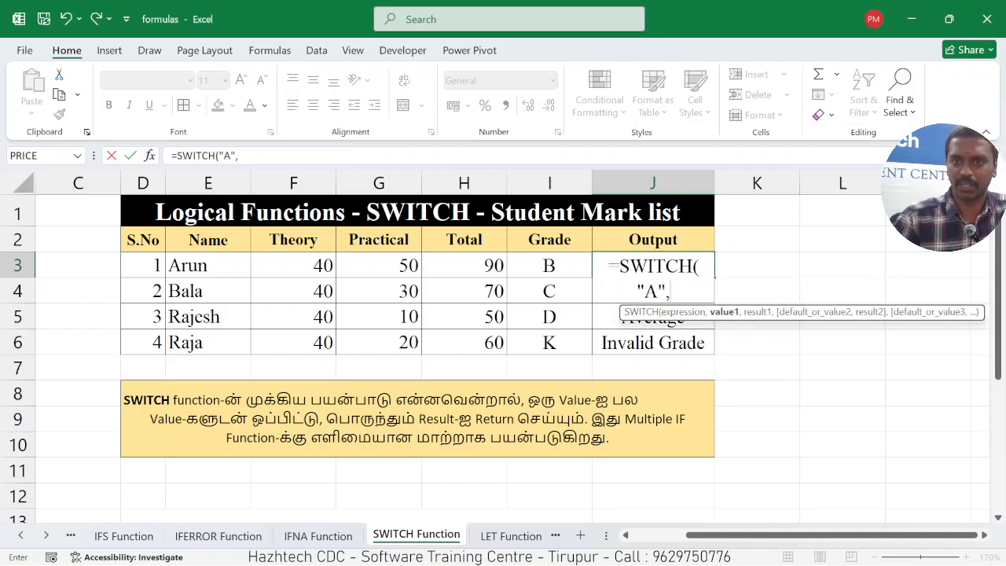
text(")
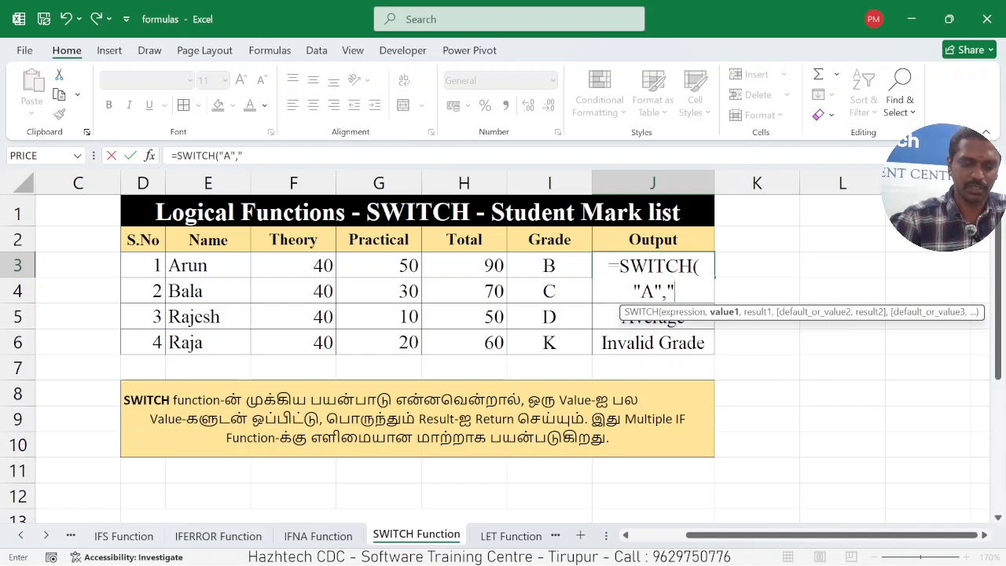
text(HAZHTEC)
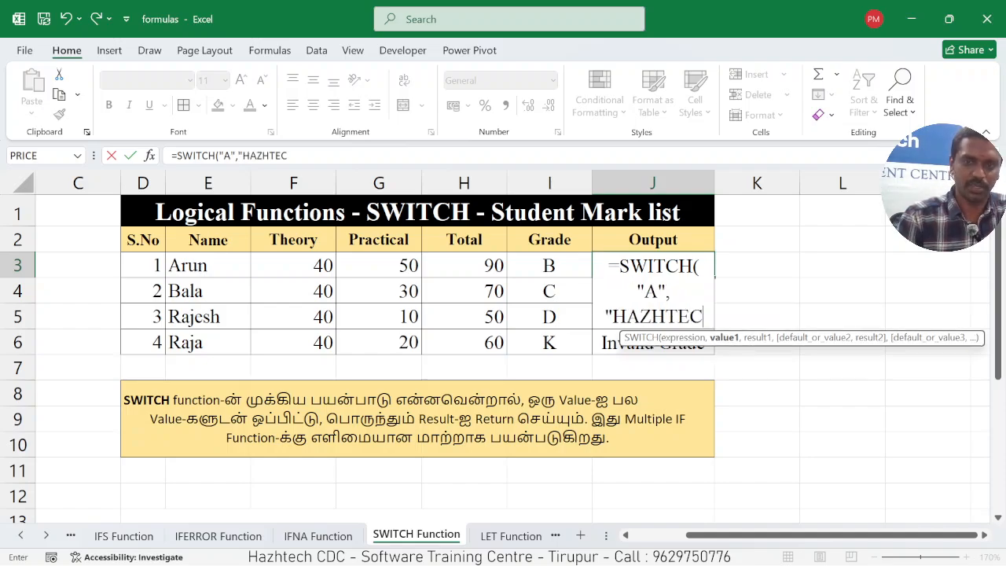
text(H",)
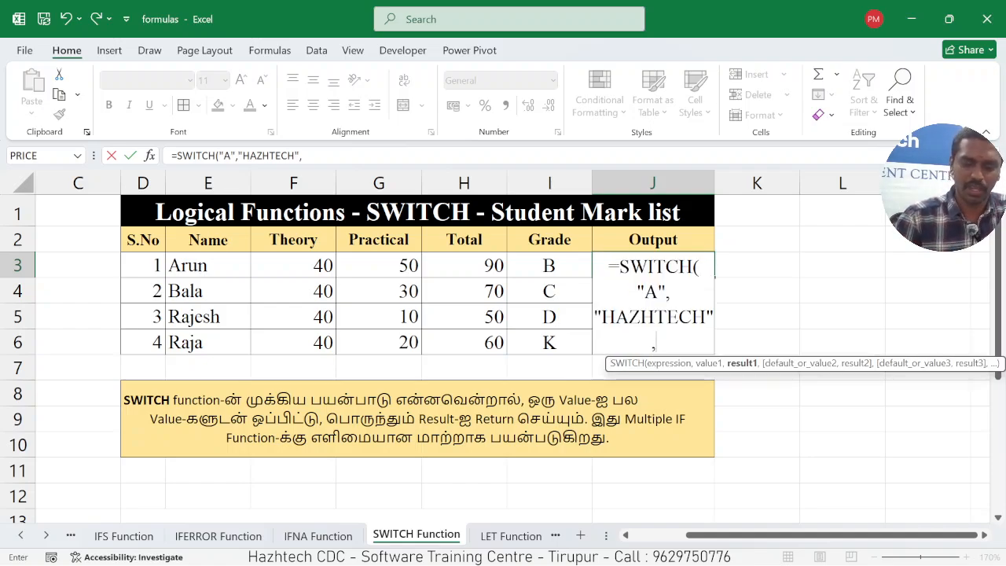
Step: Complete the J3 SWITCH formula with "B","TUP" and the default "NO DATA", and enter it
text("B)
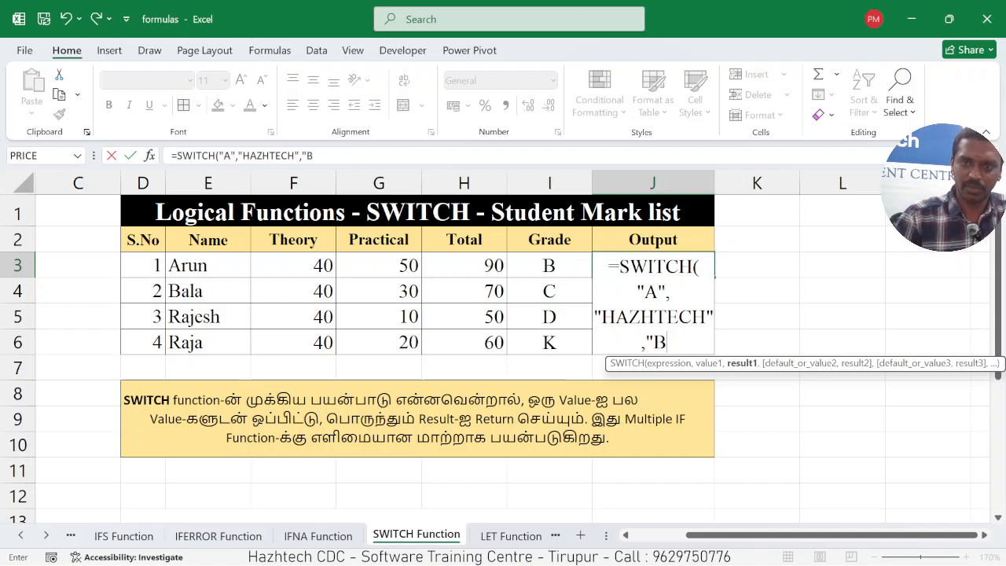
text(",)
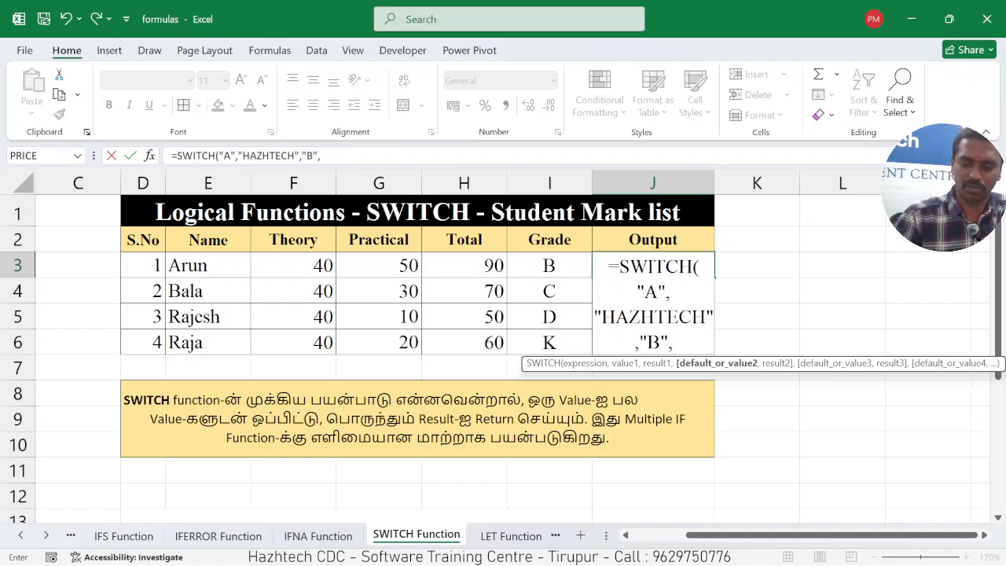
text(')
key(BackSpace)
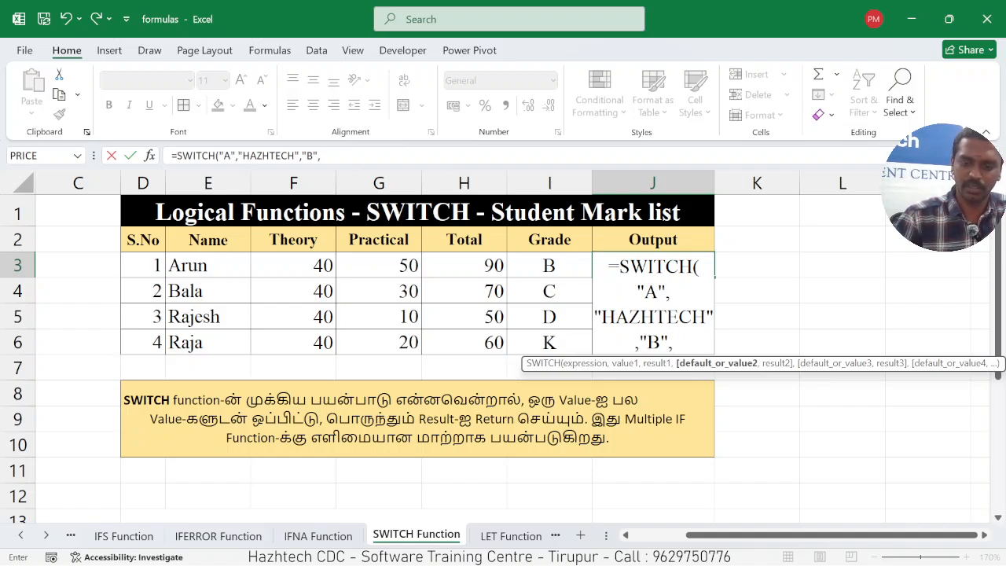
text("TUP")
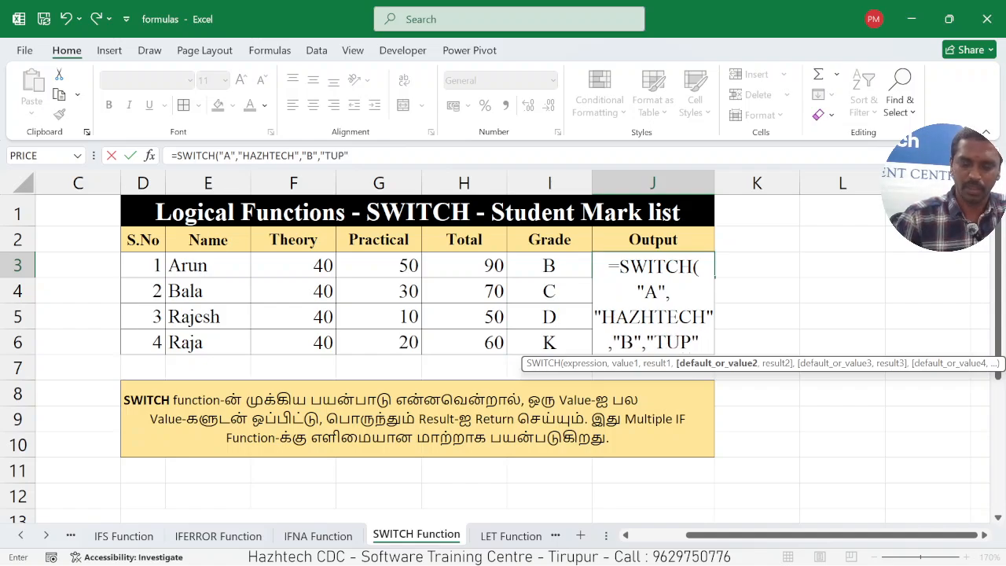
text(,)
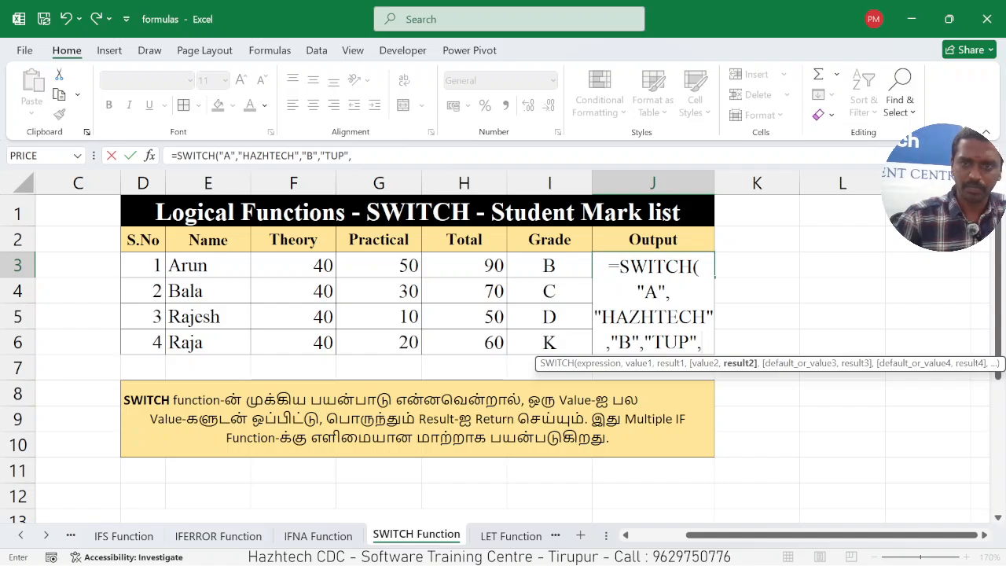
key(BackSpace)
text(,)
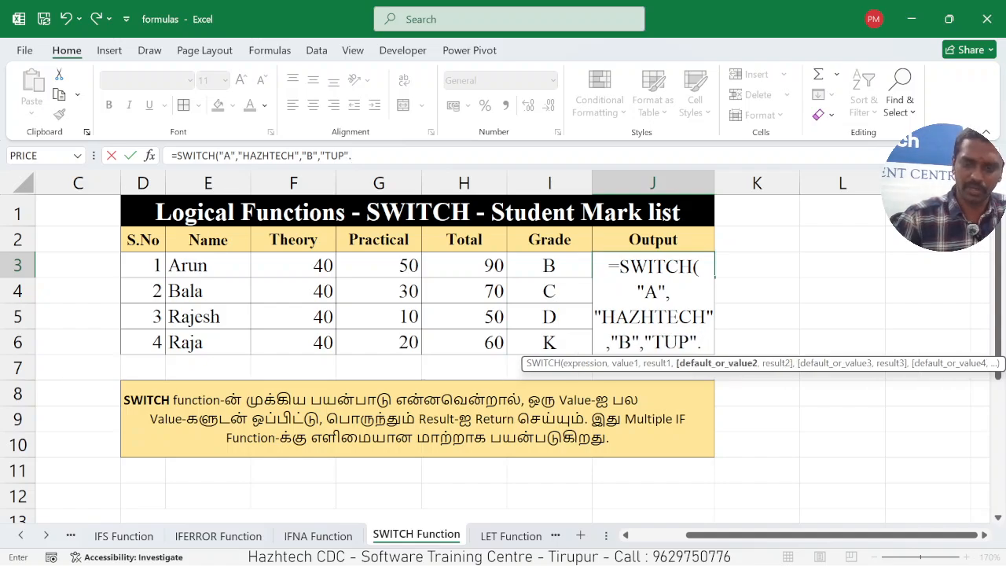
text(")
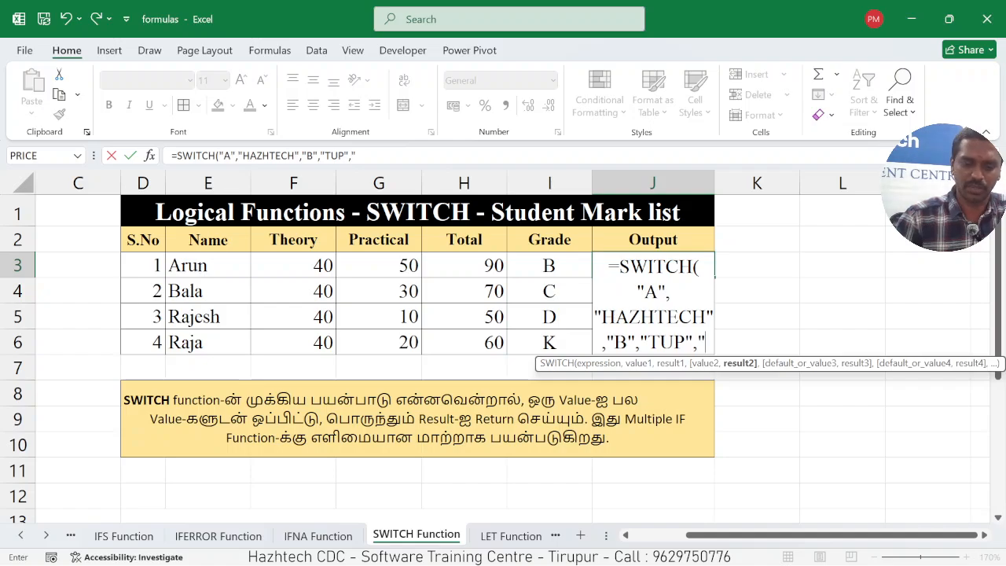
text(NO)
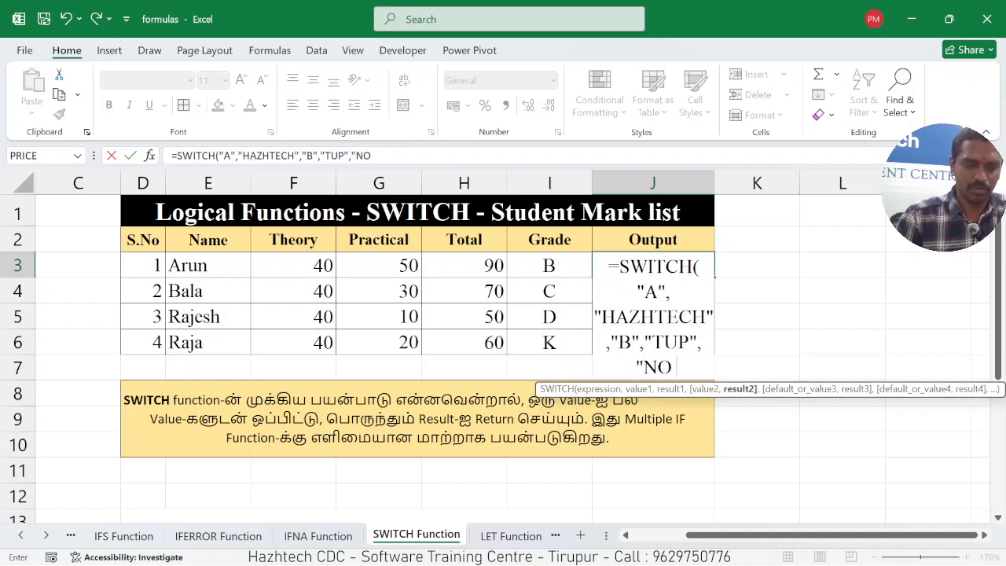
text( DATA")
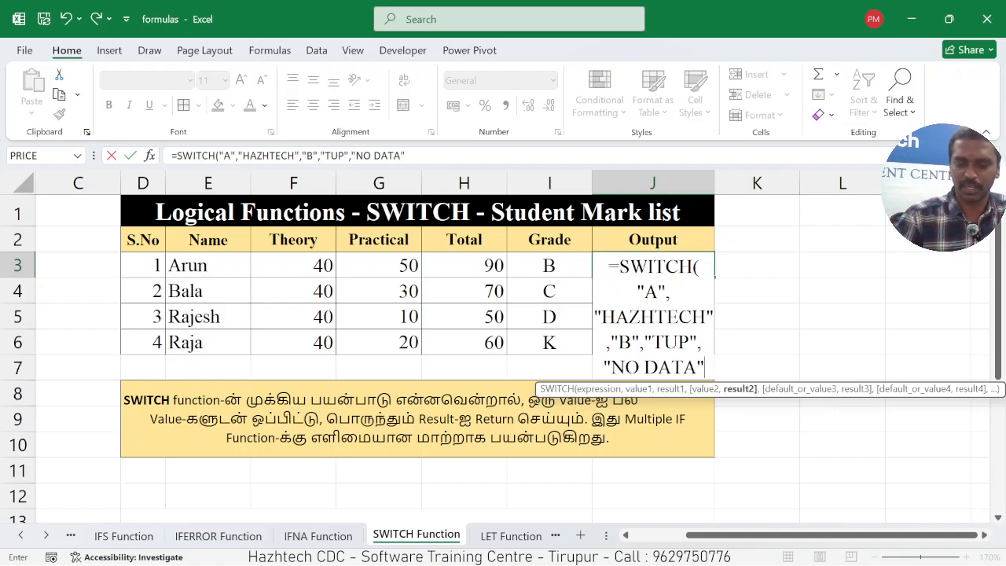
text())
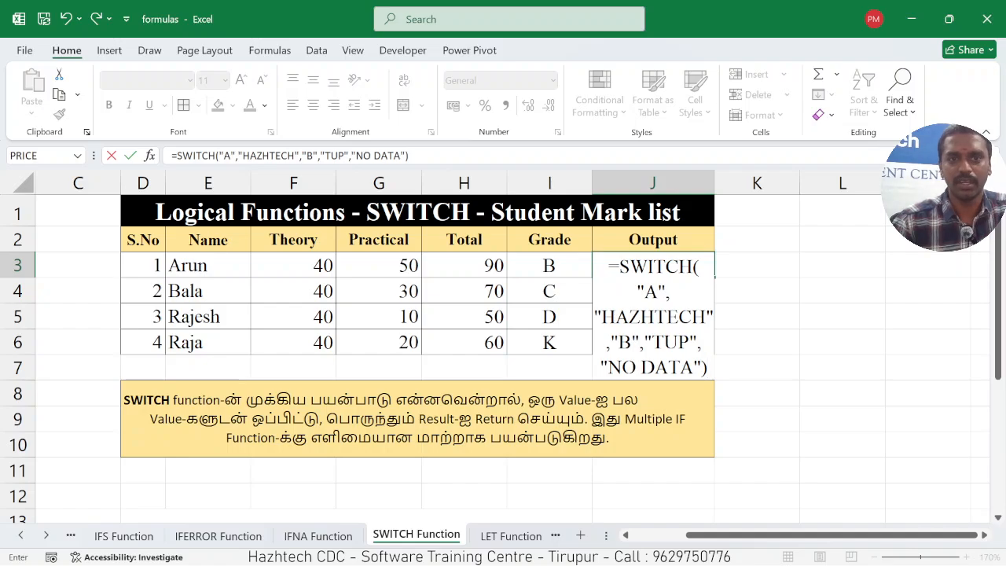
key(Escape)
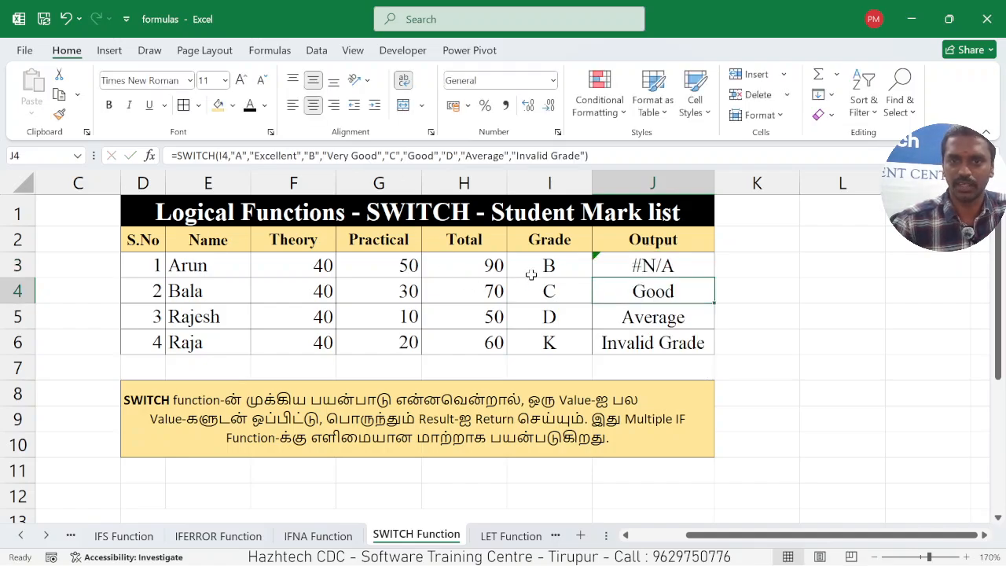
Step: Set the grade in I3 to A and check the output and formula in J3
click(534, 271)
text(A)
key(Return)
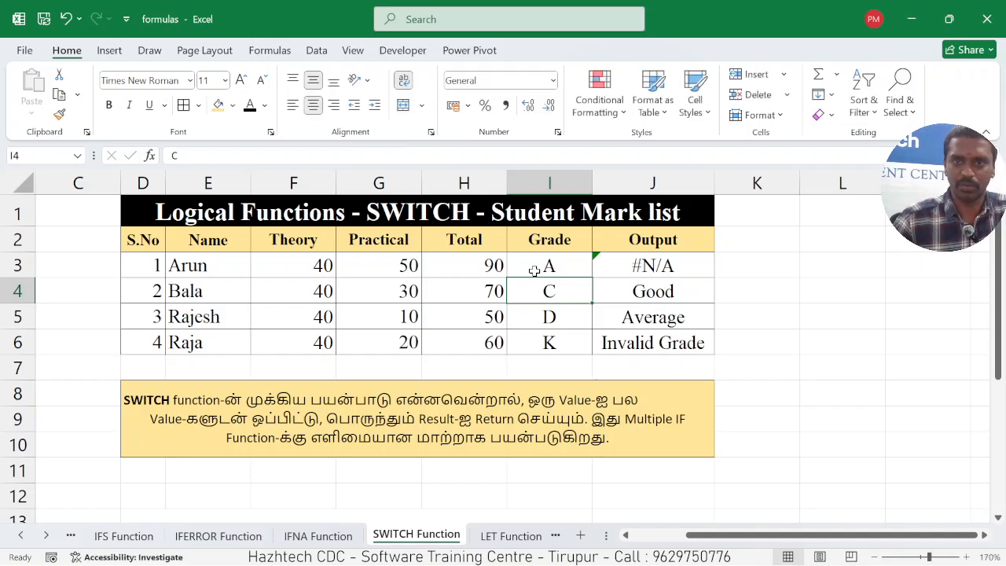
click(652, 265)
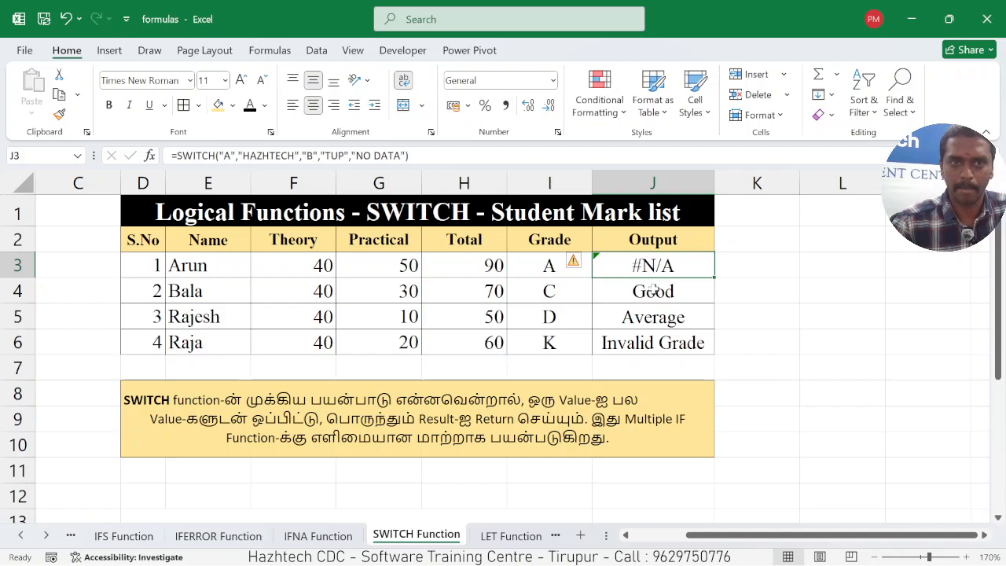
click(655, 289)
click(654, 271)
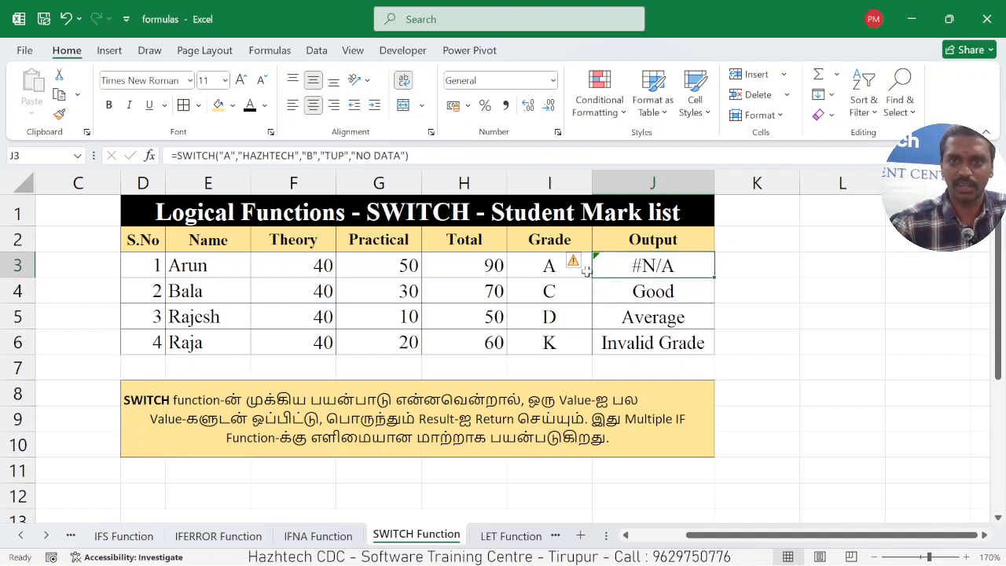
click(650, 281)
click(646, 271)
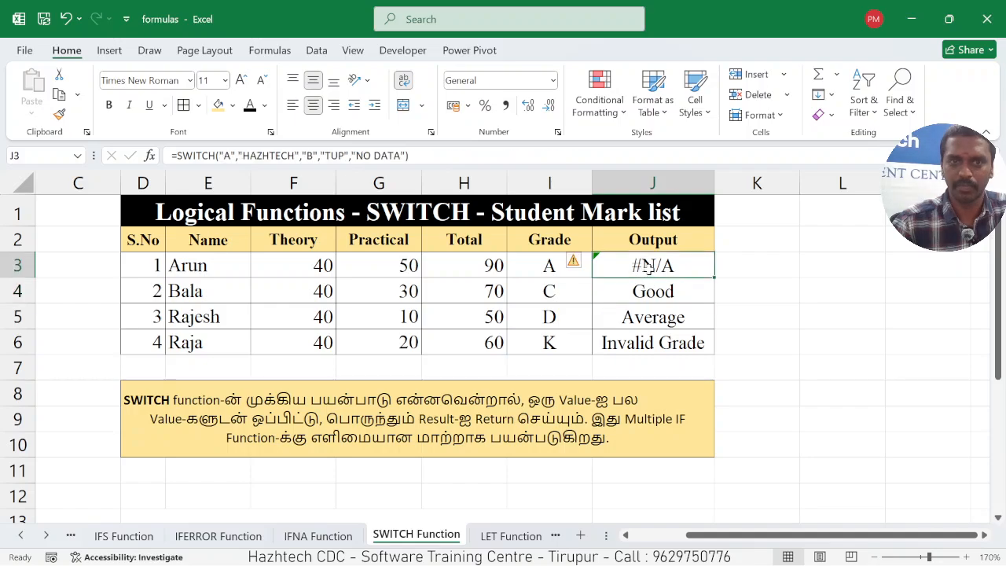
click(545, 267)
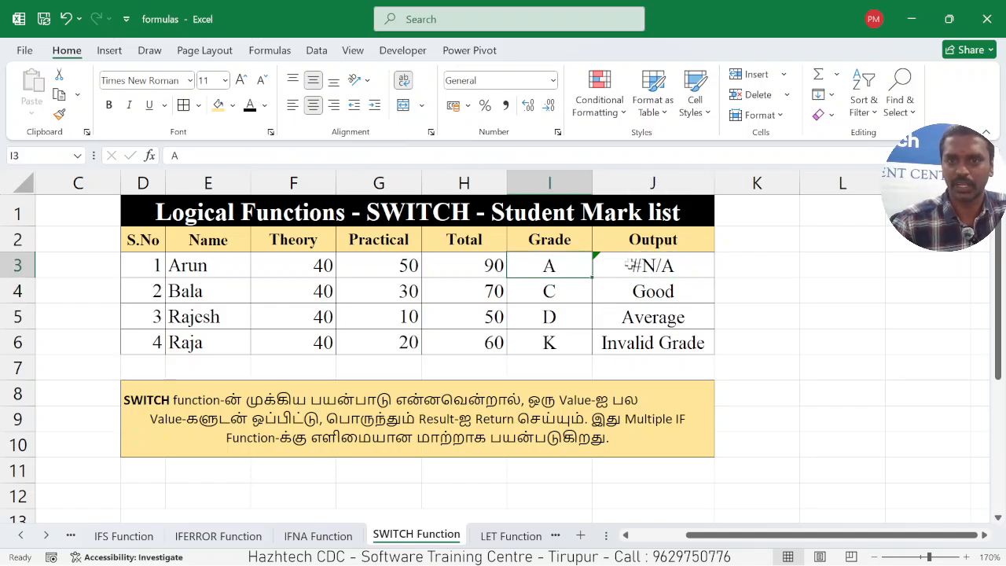
Step: Insert I3 as the expression before "A" in the J3 SWITCH formula and enter it
click(631, 265)
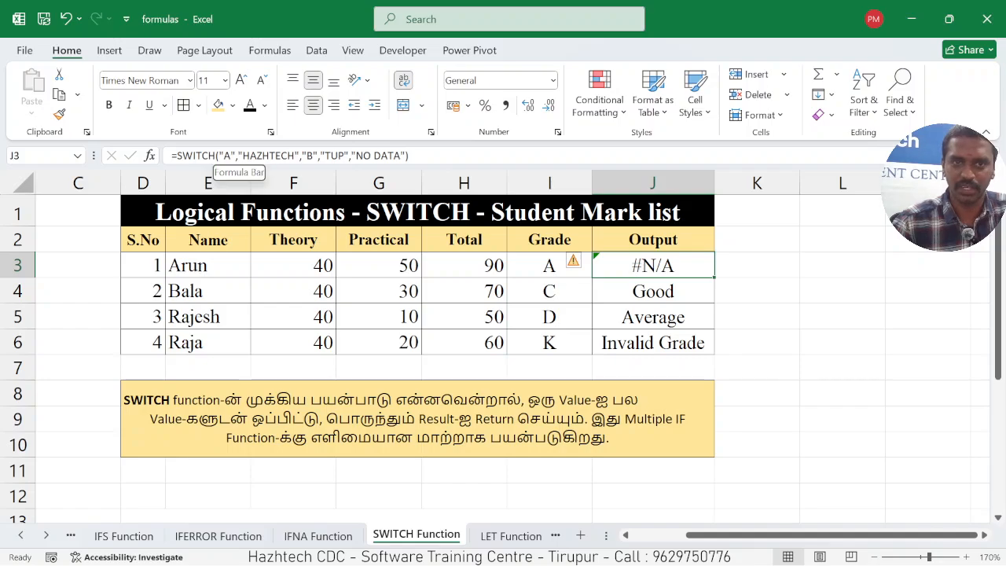
click(213, 156)
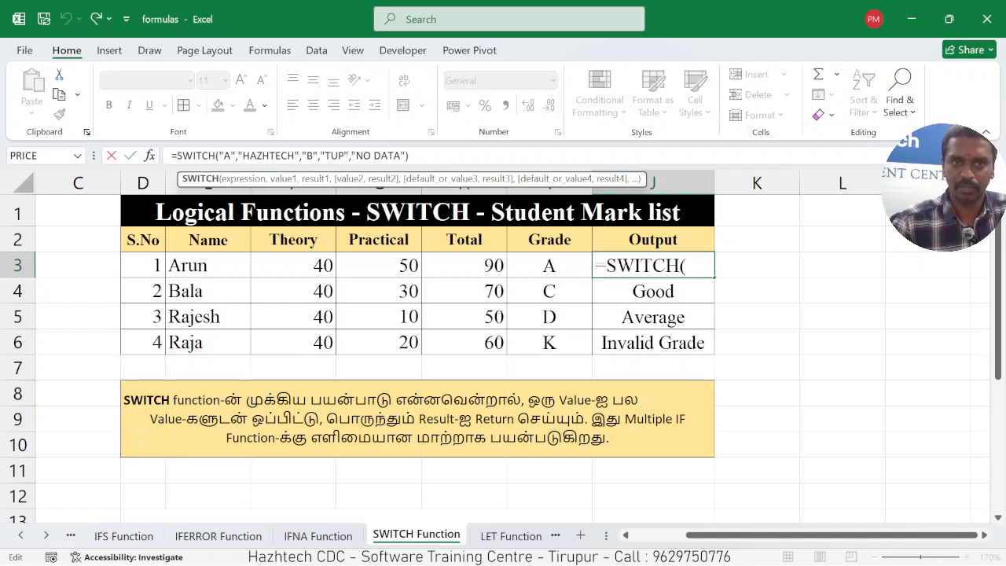
click(555, 267)
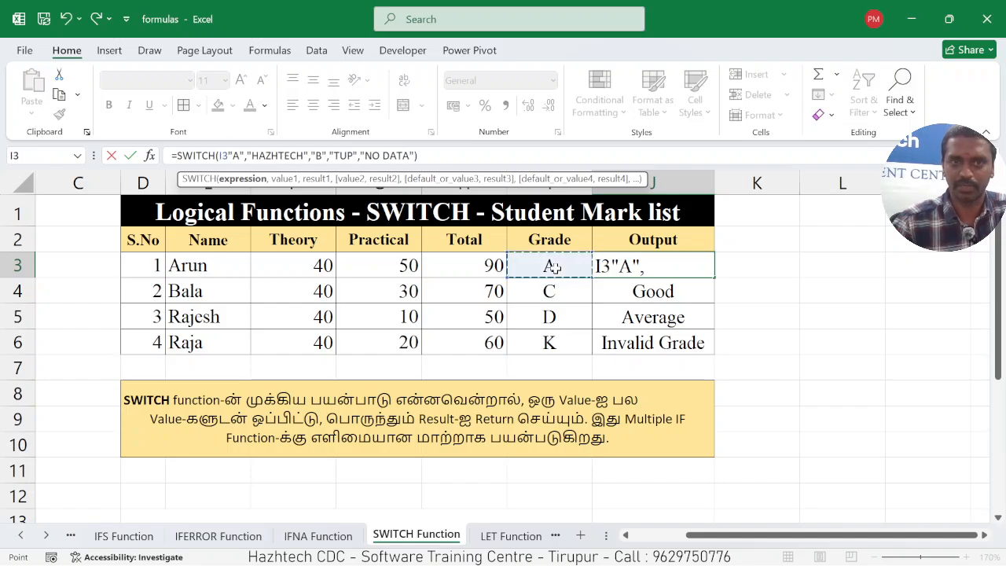
text(,)
key(Return)
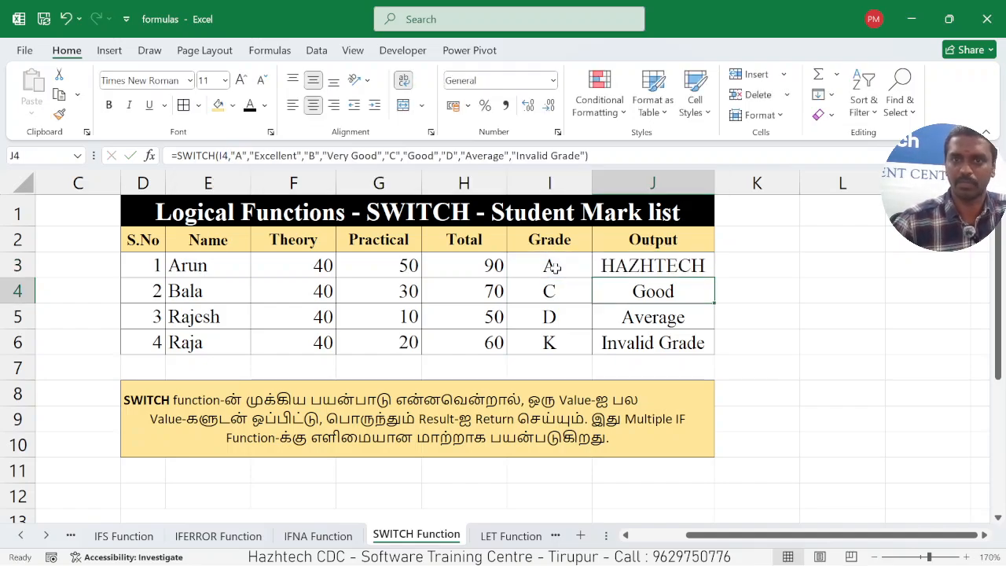
Step: Test the J3 SWITCH formula by changing the grade in I3 to B and to F
click(554, 266)
text(B)
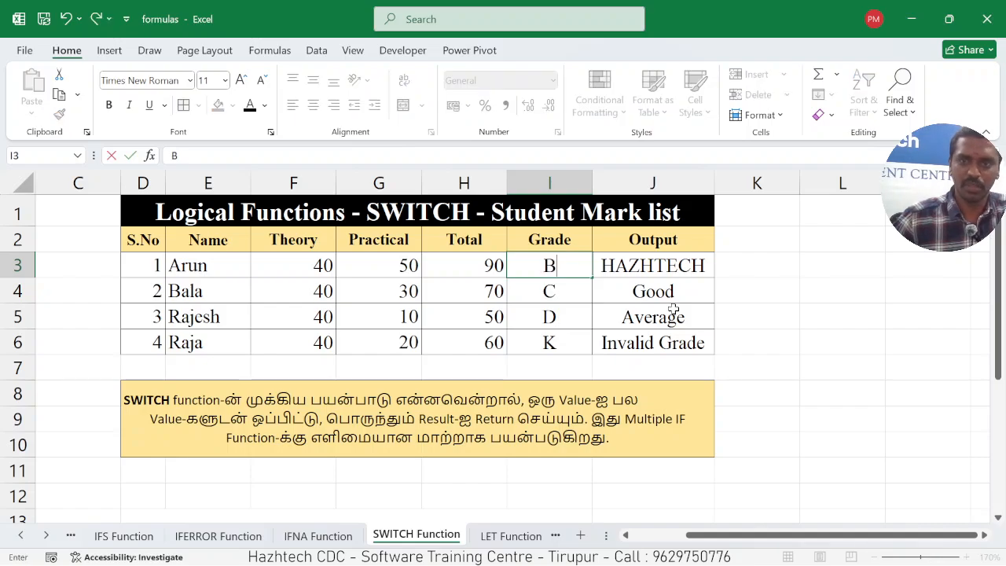
key(Return)
key(Up)
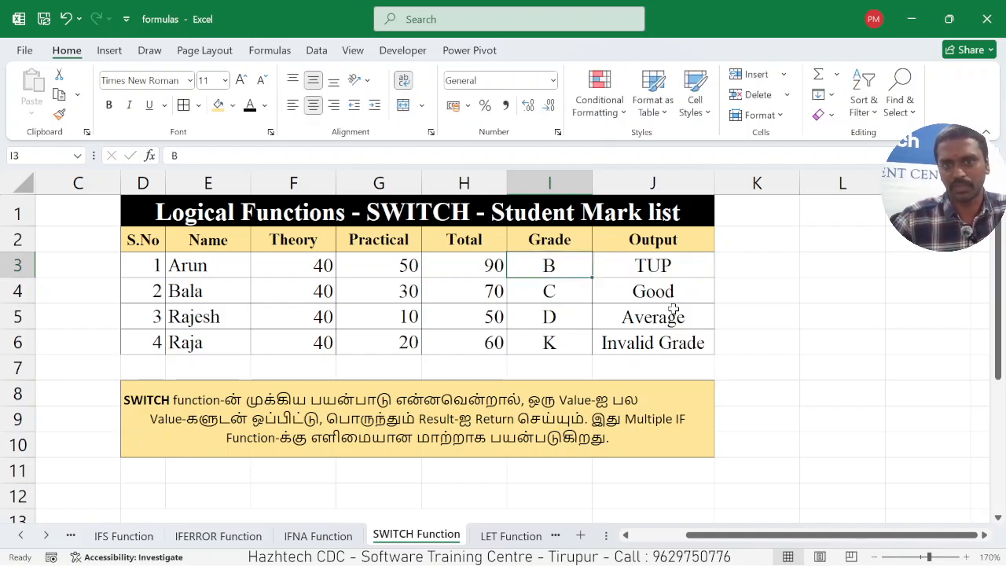
text(F)
key(Return)
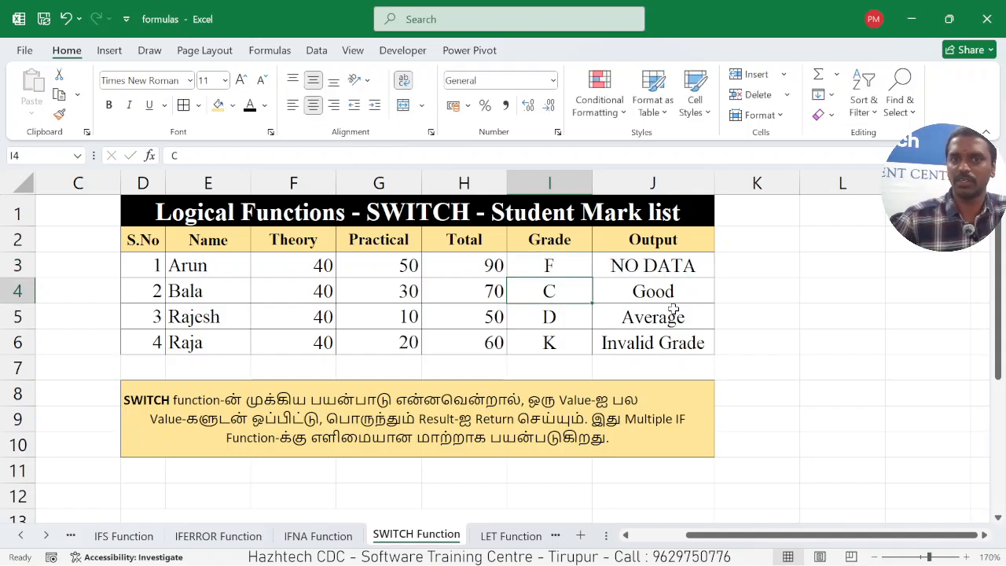
Step: On the LET Function sheet, clear the existing averages in F3:F6
click(501, 539)
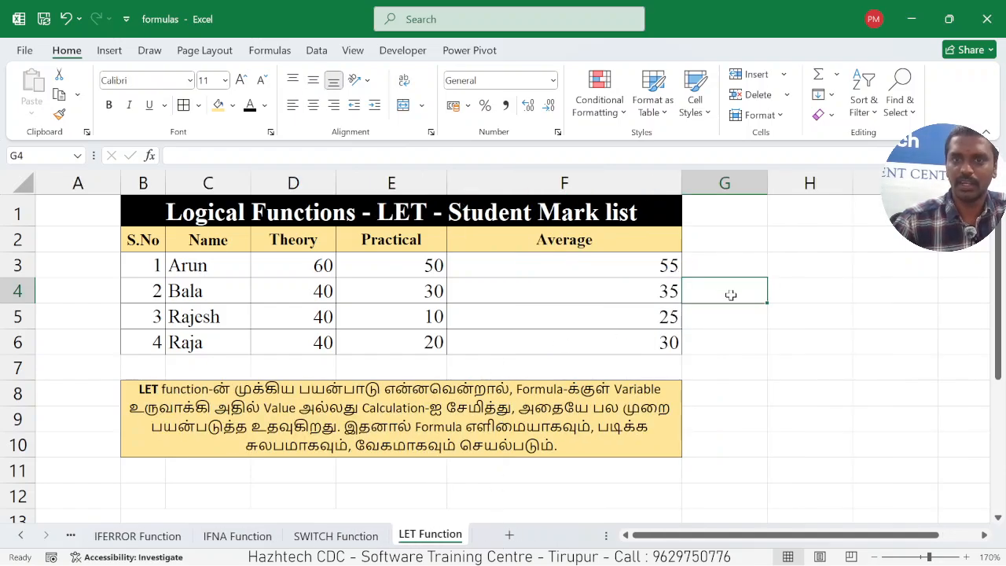
drag(602, 260, 602, 301)
click(781, 264)
drag(559, 272, 561, 343)
key(Delete)
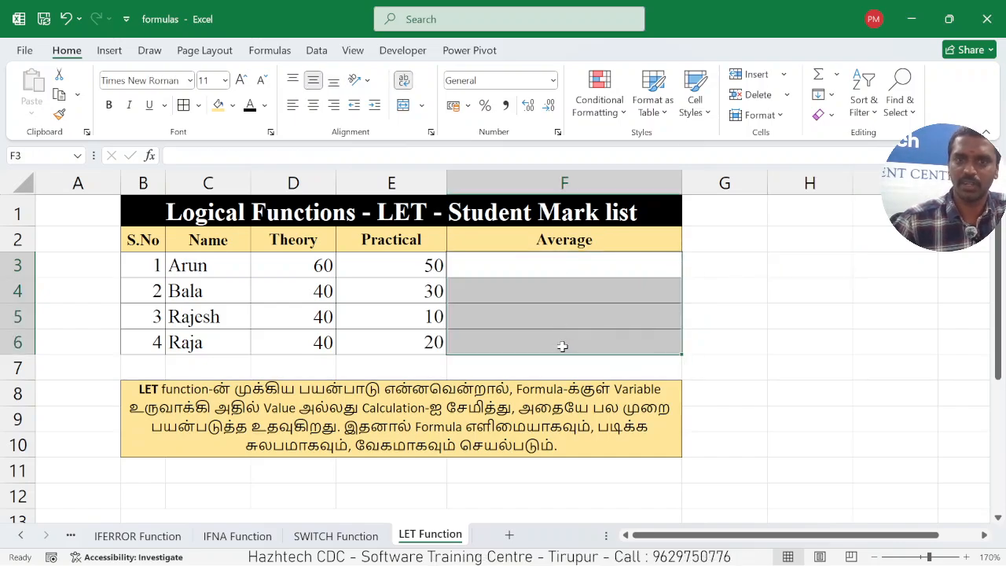
Step: Begin a LET formula in F3 that defines the name T as the sum of theory and practical marks, D3+E3
click(566, 268)
text(=)
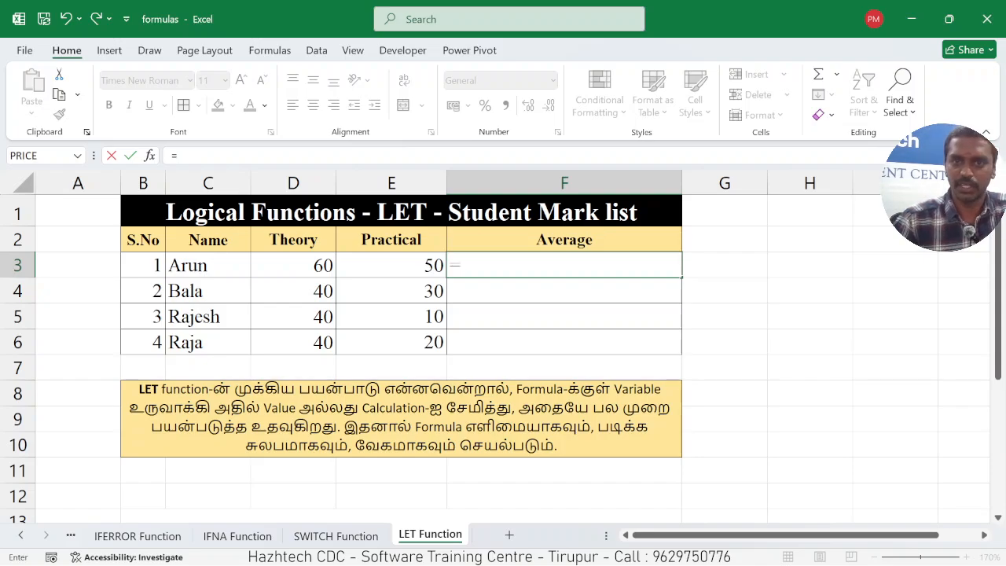
text(LET)
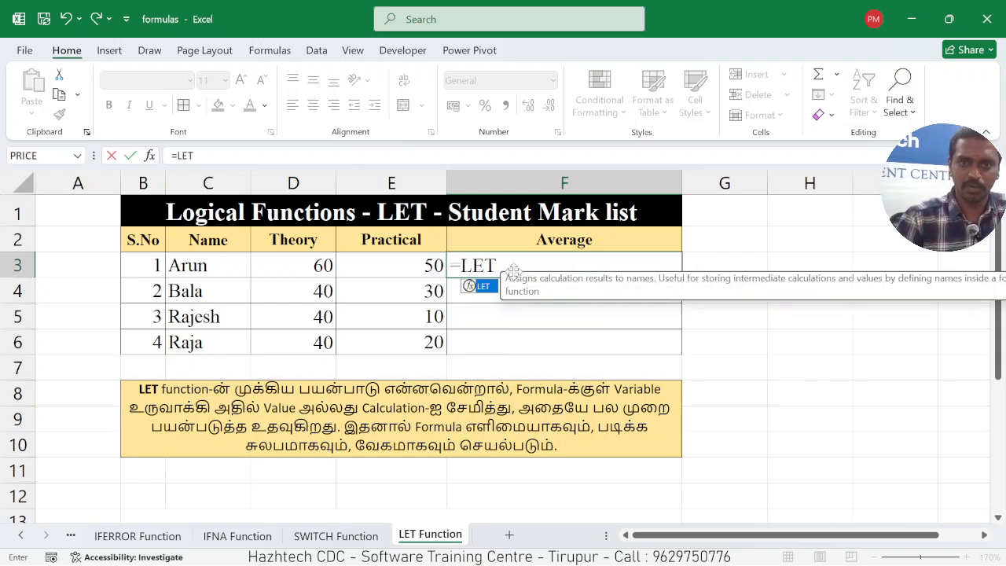
text(()
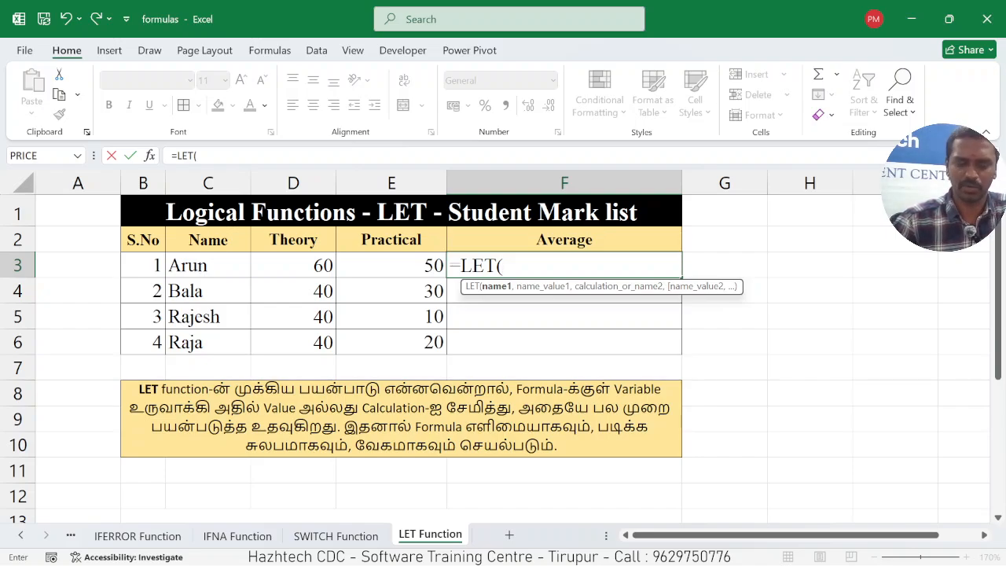
text(T,)
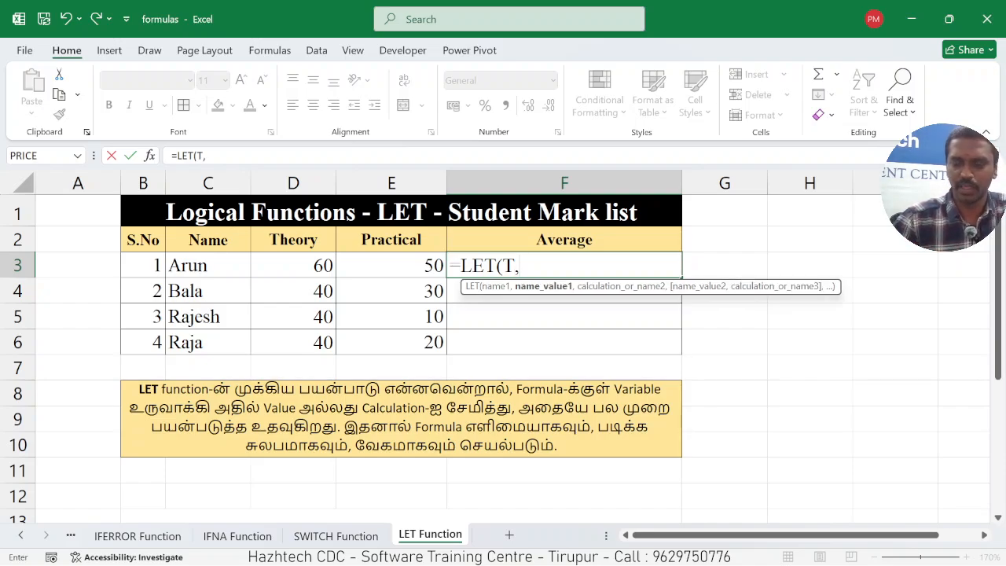
click(322, 266)
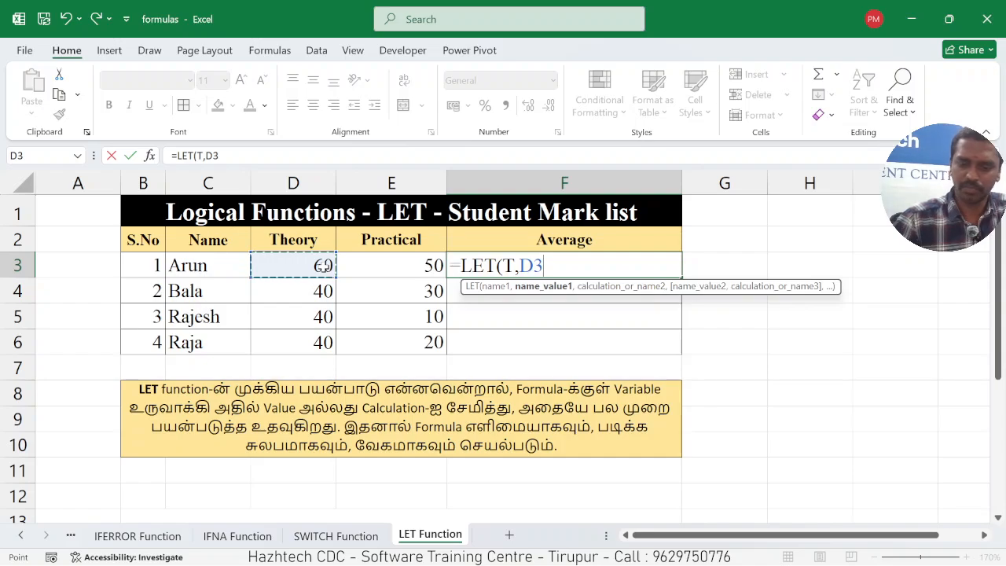
text(+)
click(380, 267)
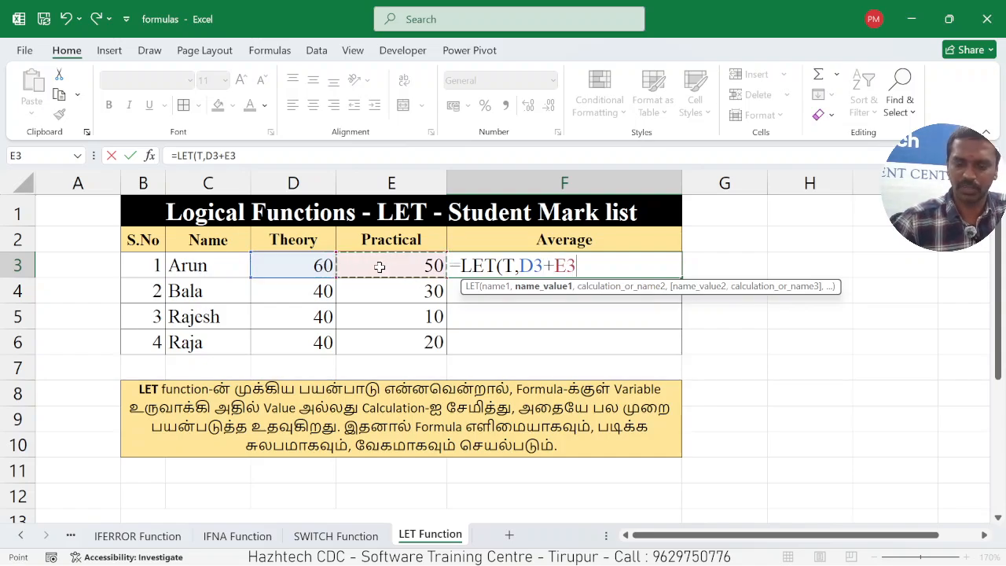
text(,)
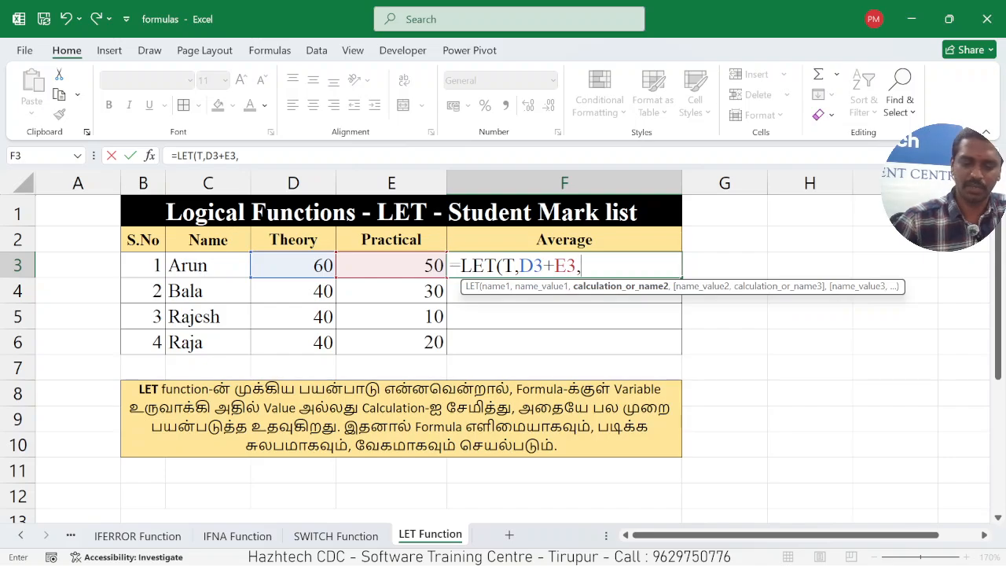
Step: Complete the F3 LET formula by defining A as T/2 and returning A, and enter it
text(A,)
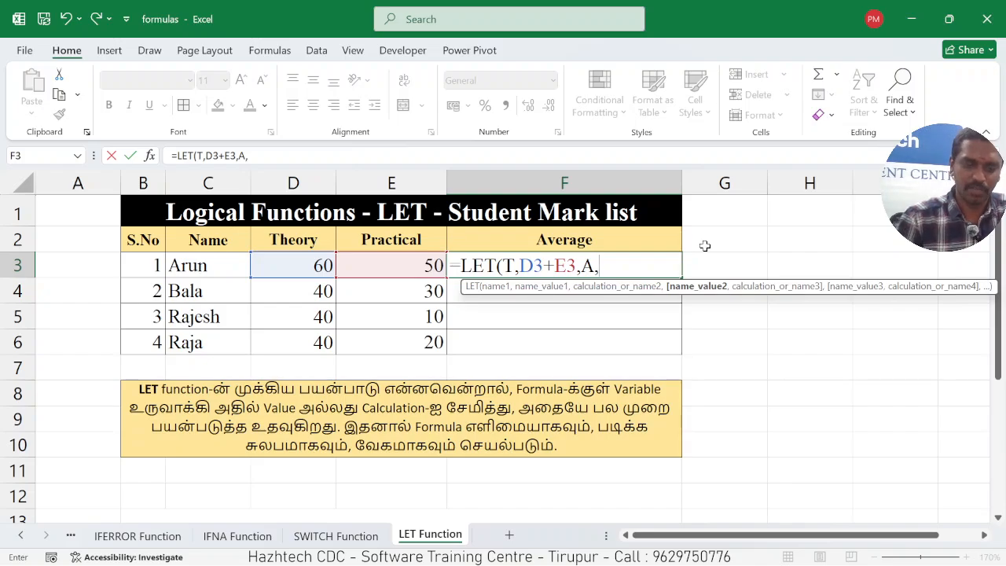
text(T)
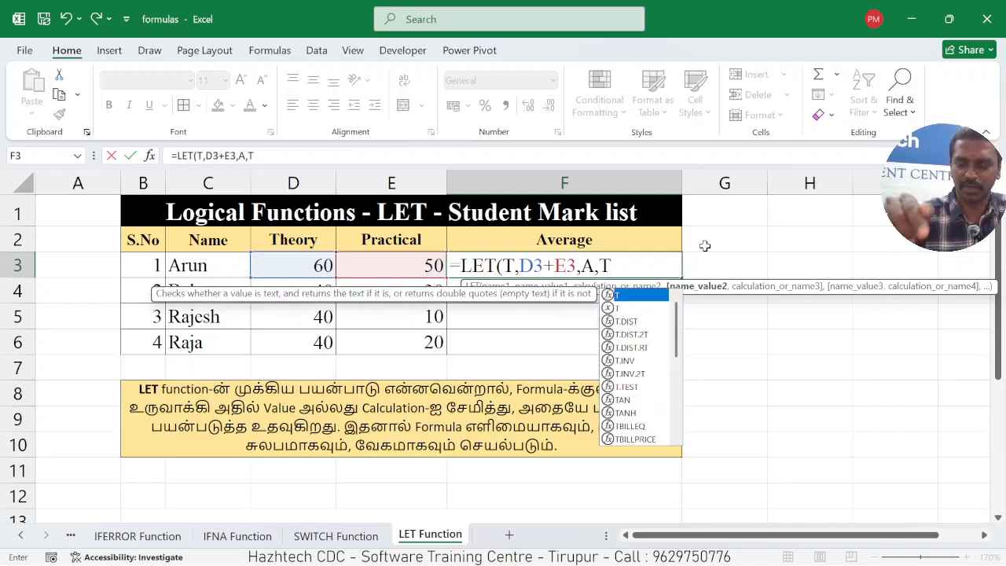
text(/2,)
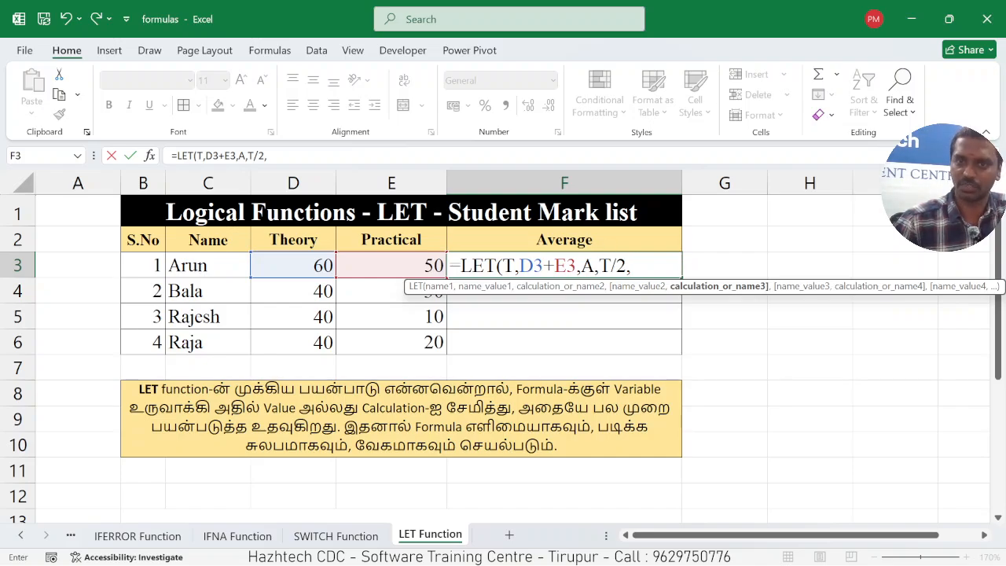
text(A)
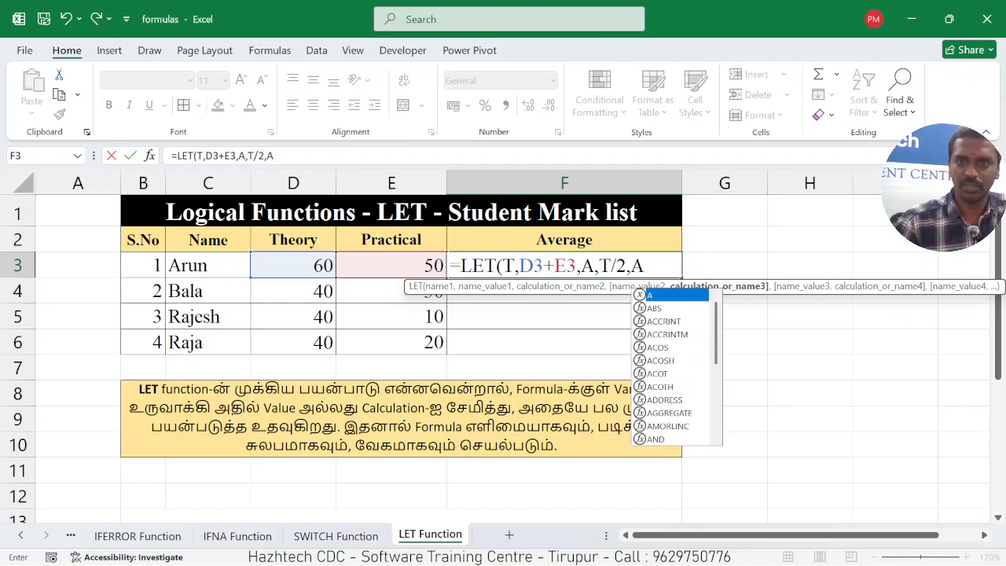
text())
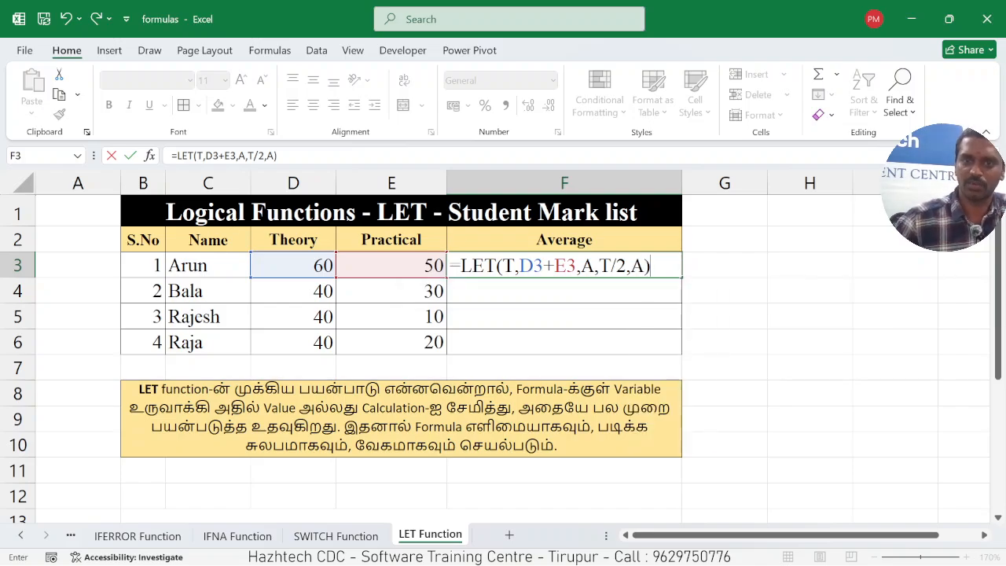
key(Return)
Step: Copy the LET average formula from F3 down through F6
click(640, 260)
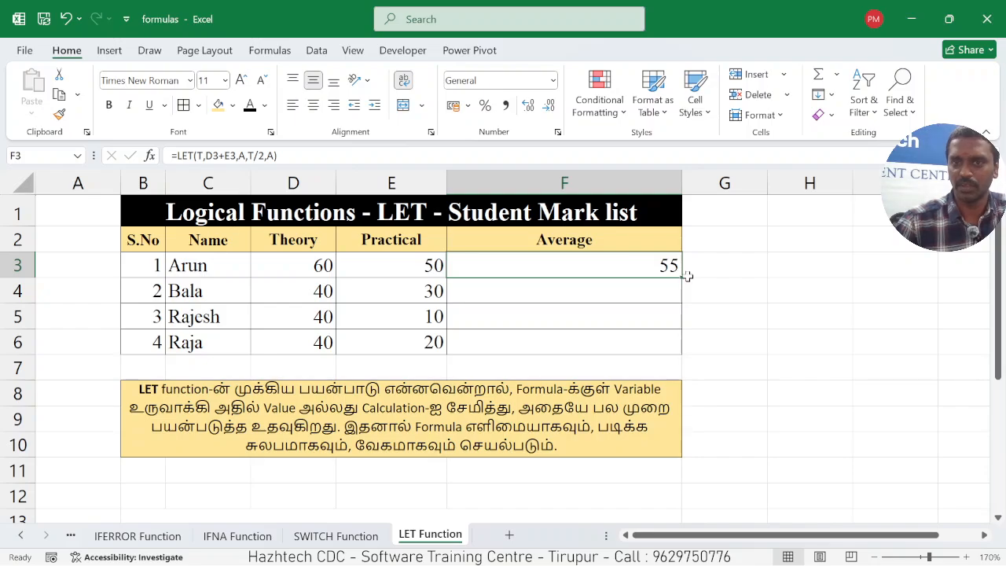
drag(682, 279, 681, 341)
click(706, 311)
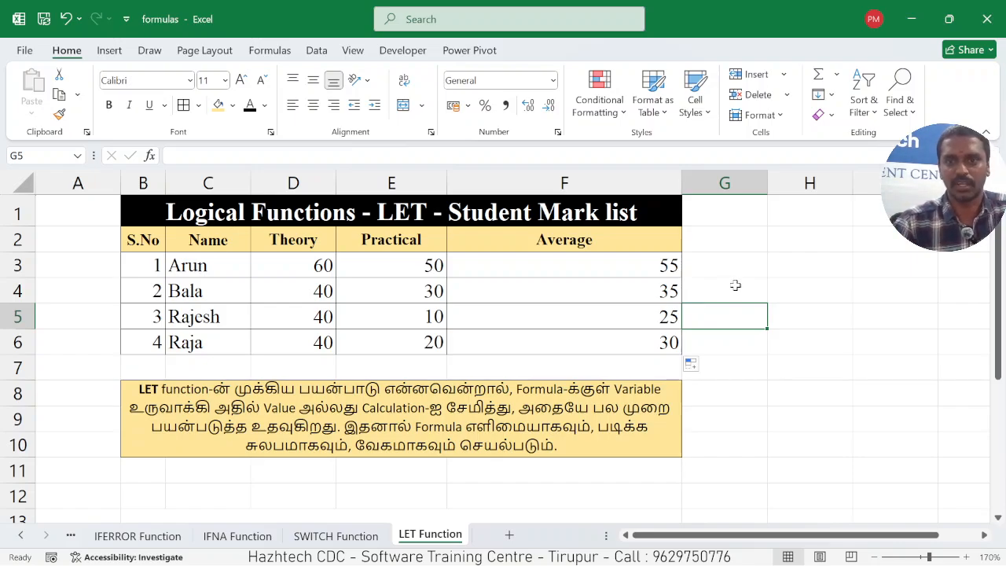
click(736, 285)
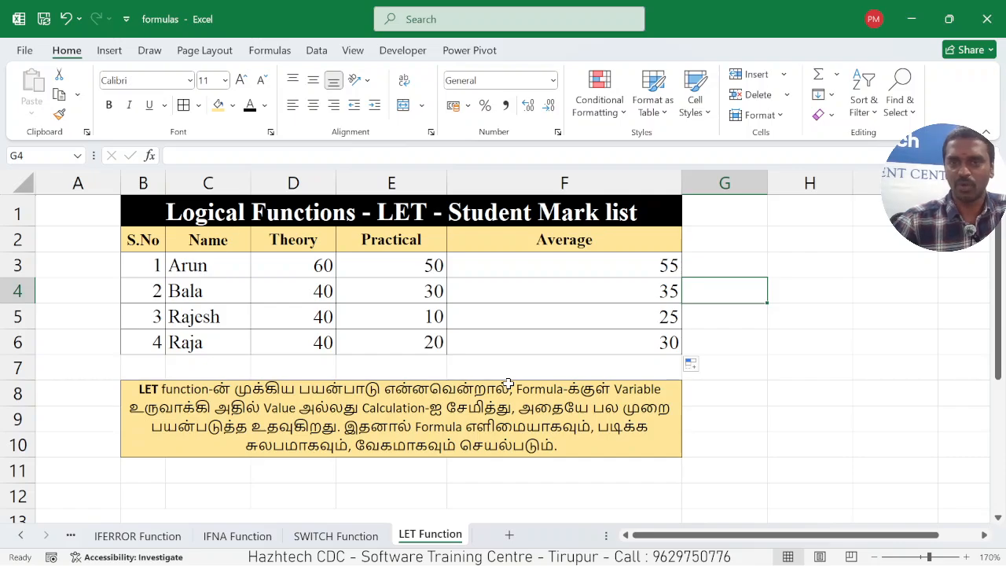
click(746, 344)
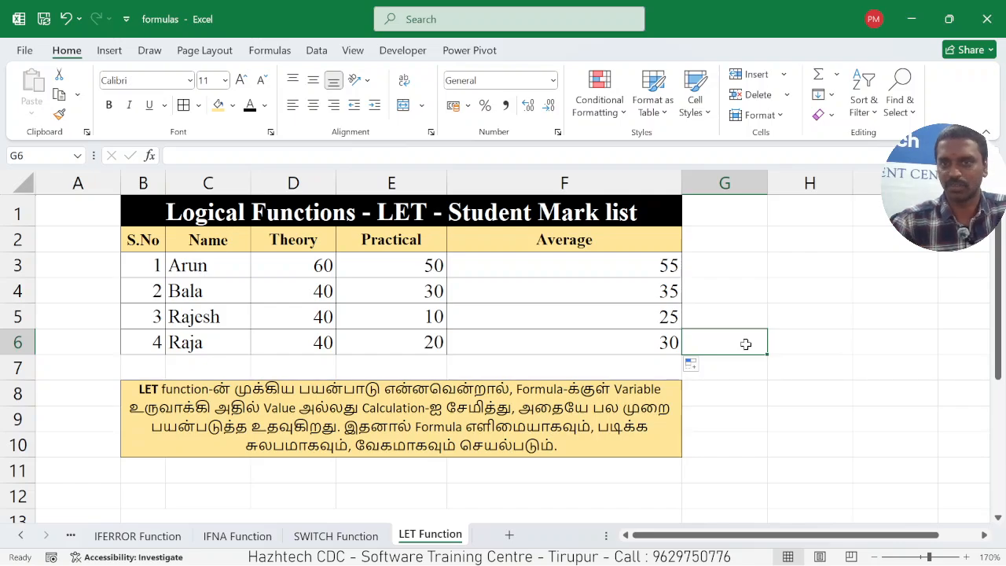
click(817, 309)
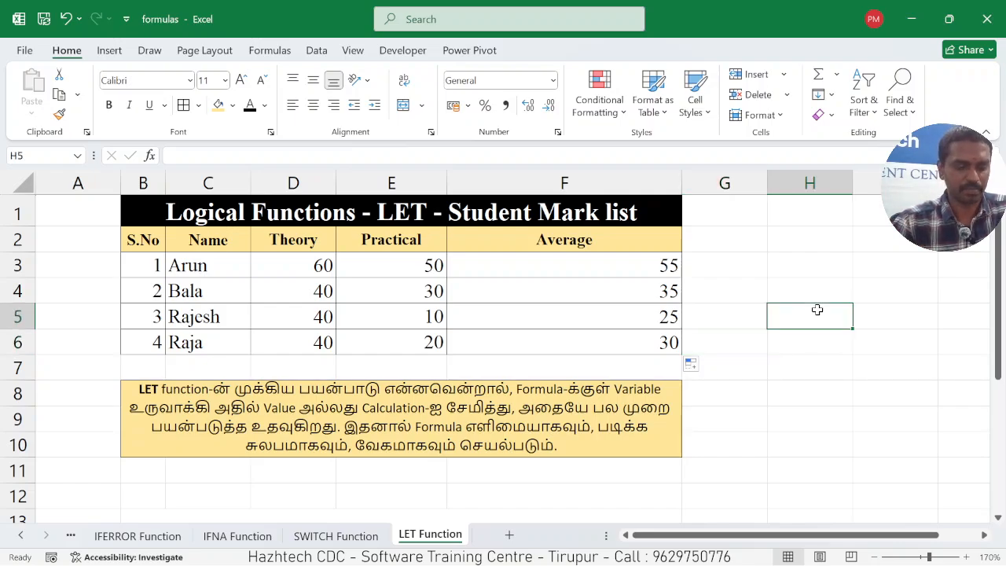